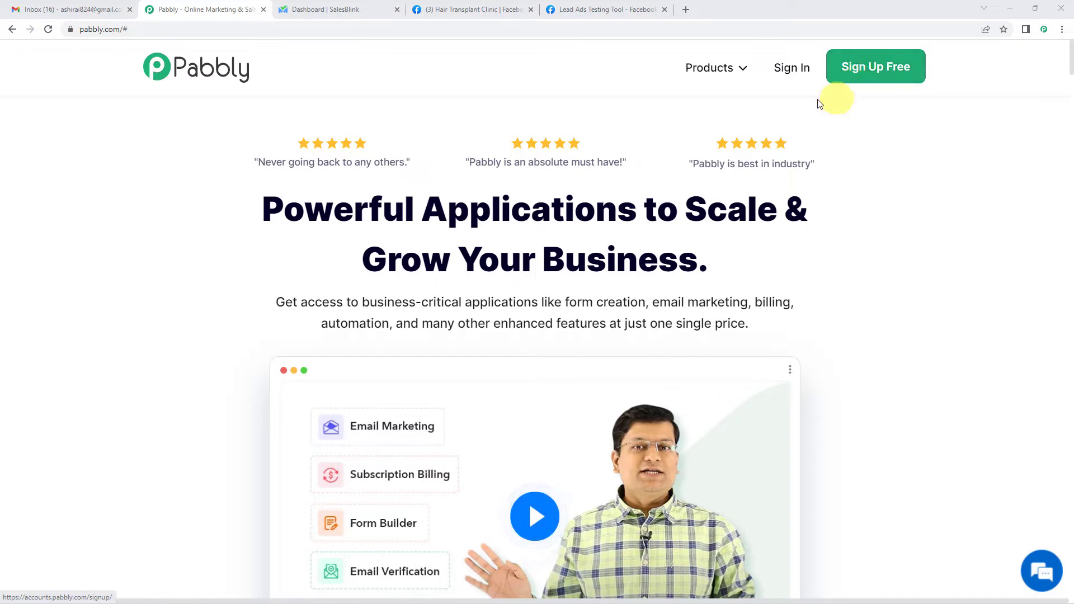
- Go to the Pabbly account sign-in from the pabbly.com homepage
click(798, 74)
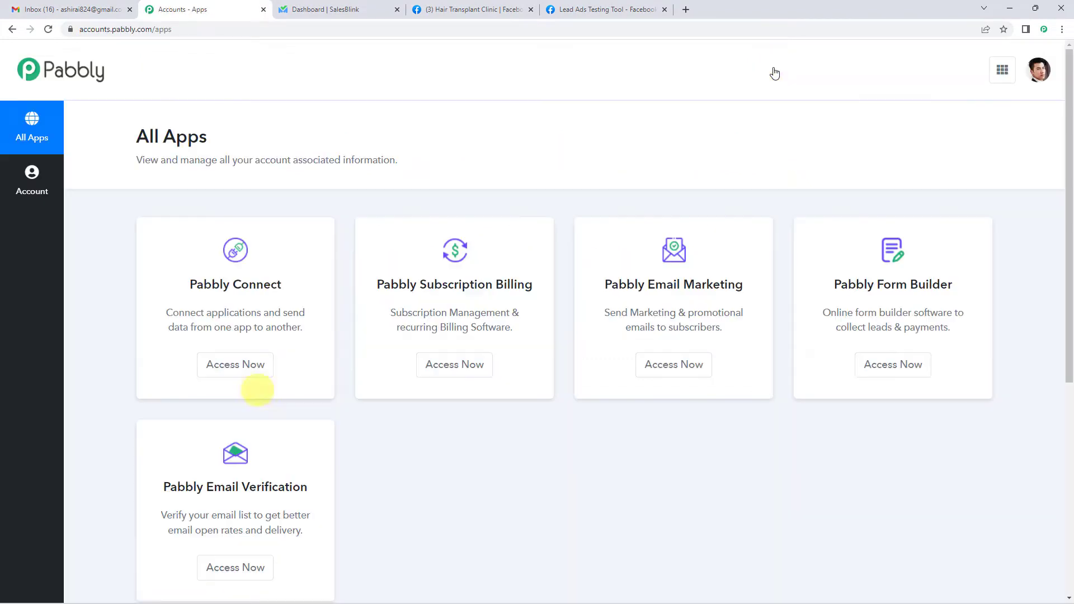
- From Pabbly Connect, create a new workflow named 'FB Lead Ads To SalesBlink'
click(262, 370)
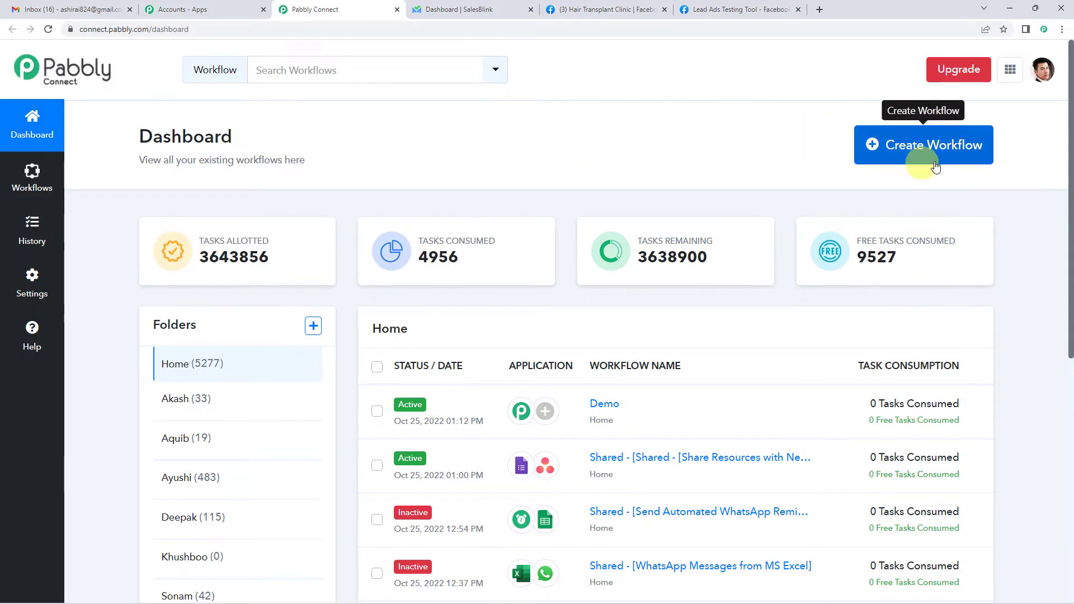
click(924, 146)
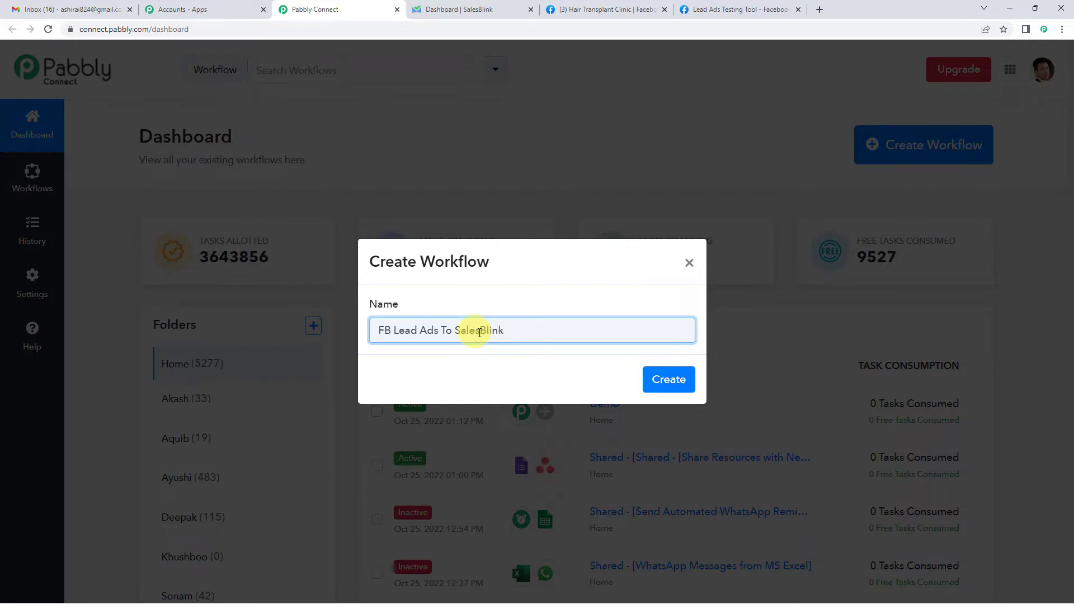
click(685, 383)
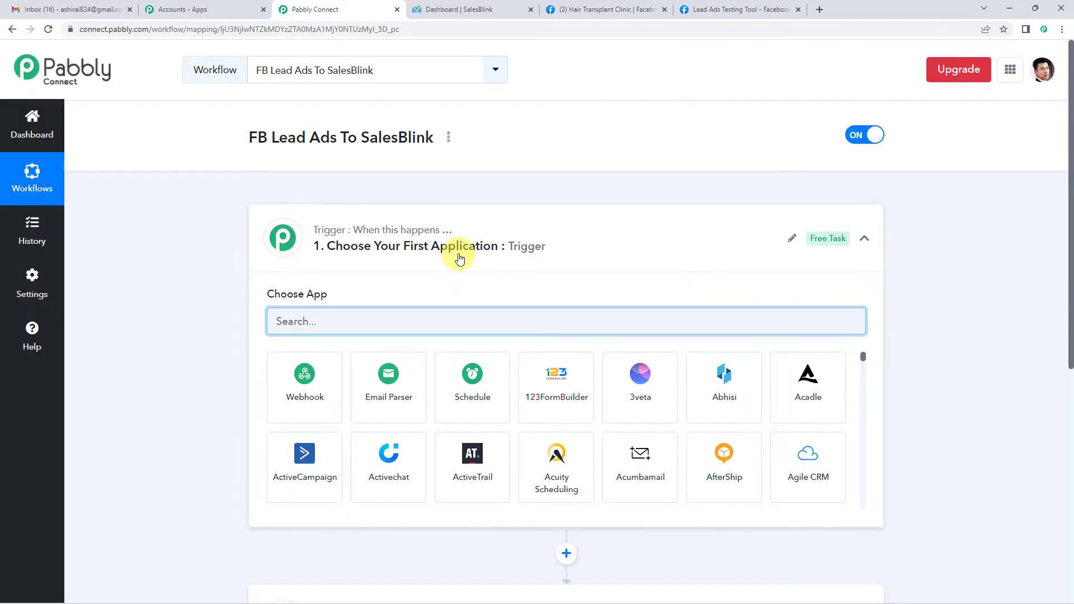
- Search 'facebook l' in the trigger's app chooser and pick Facebook Lead Ads
click(459, 257)
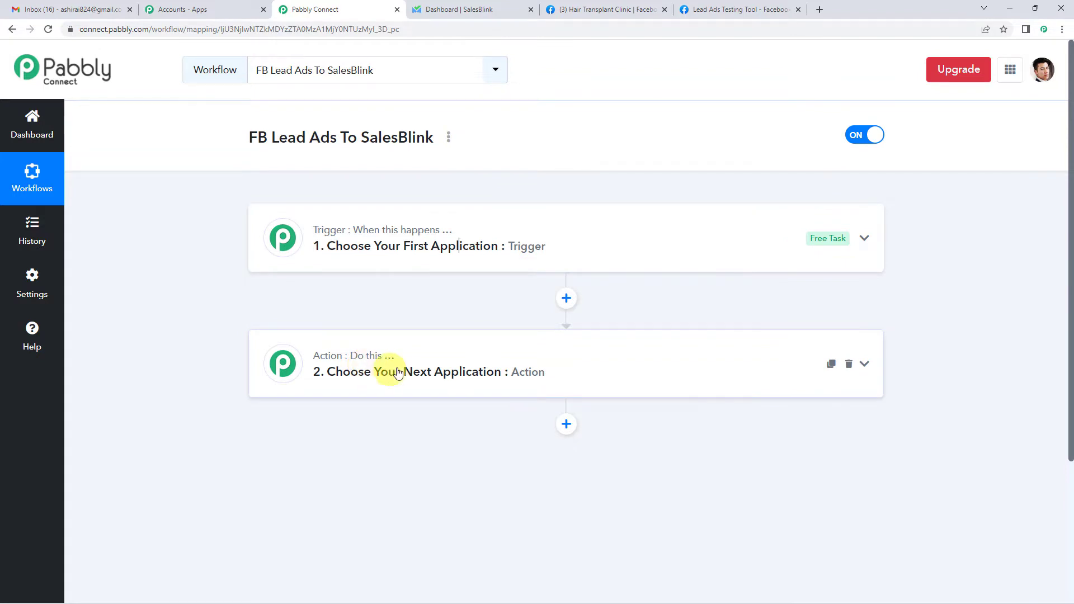
click(421, 253)
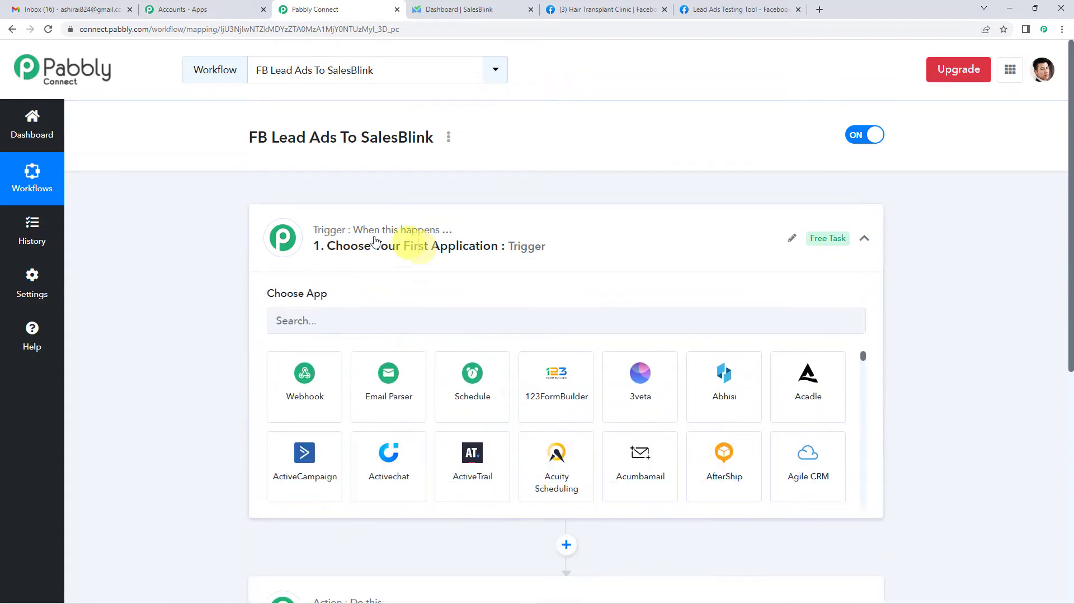
click(337, 319)
text(f)
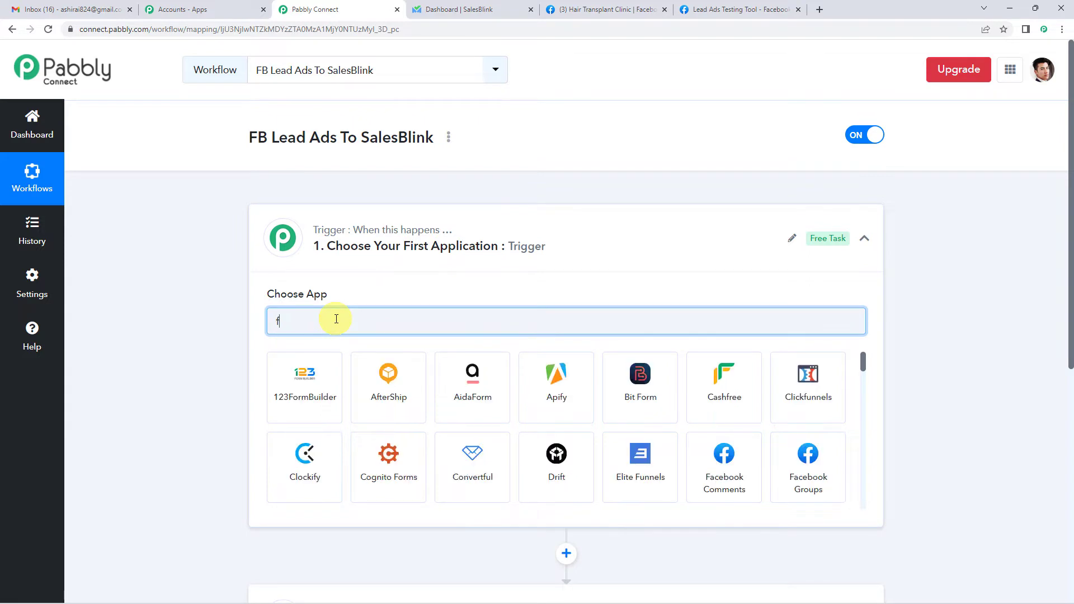
text(acebook)
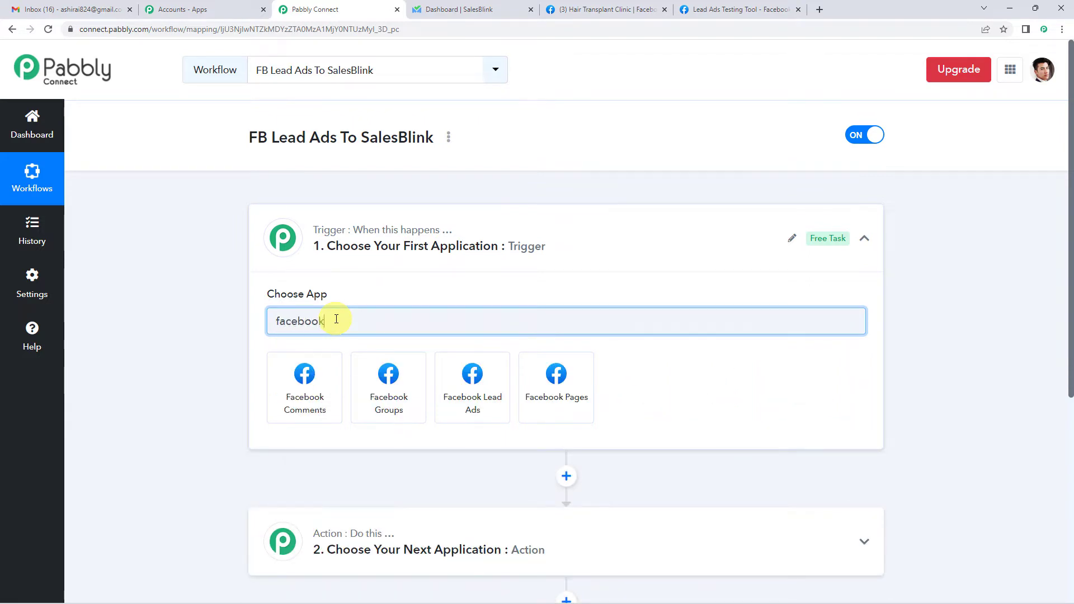
text( le)
click(312, 390)
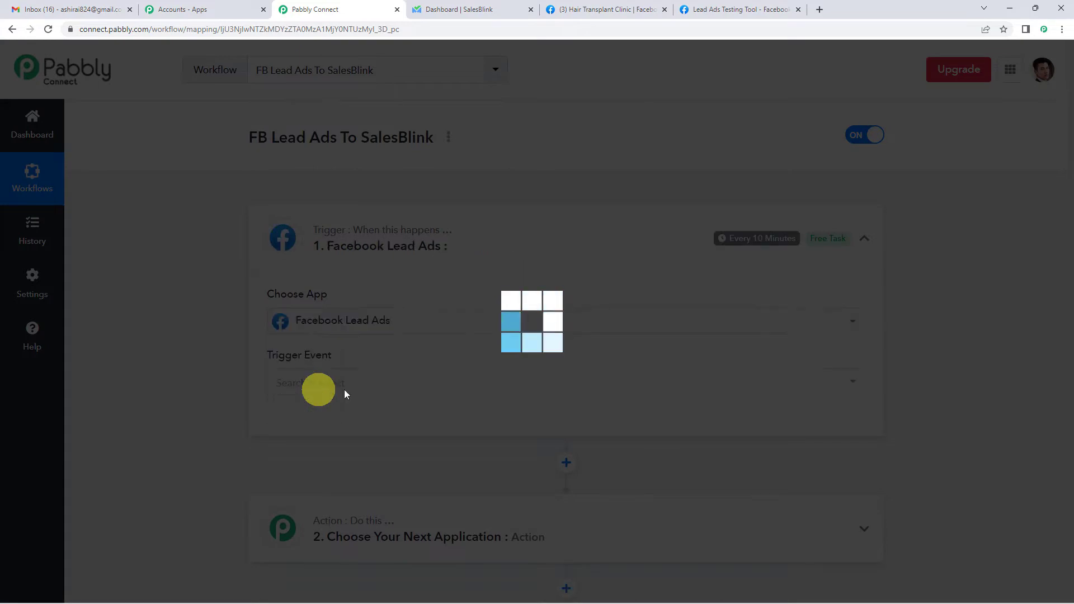
scroll(400, 330, down, 1)
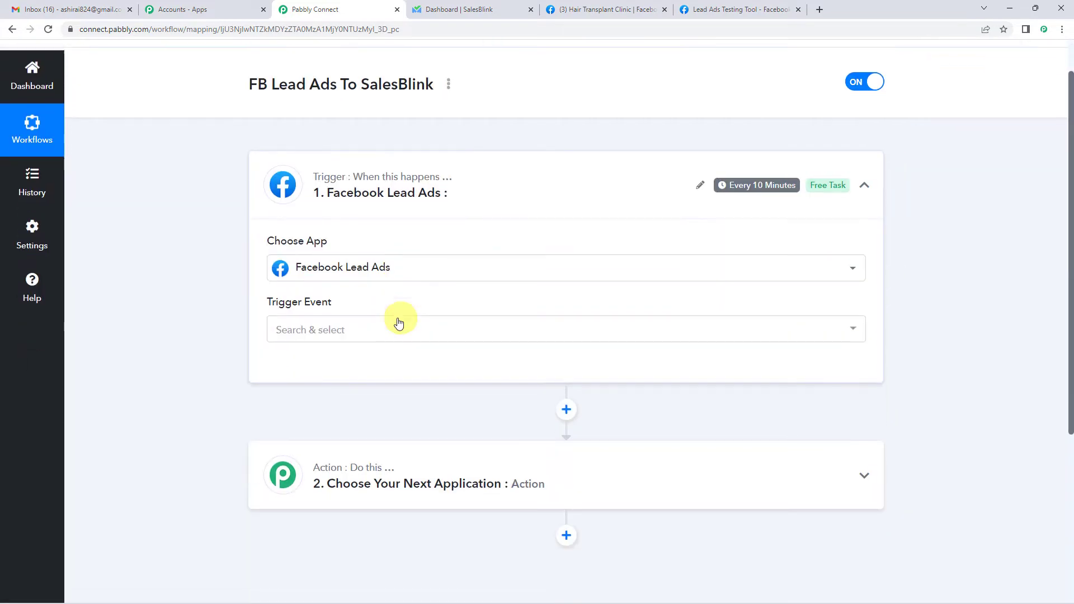
- Set the trigger event to New Lead (Instant) and authorize a new Facebook Lead Ads connection
click(307, 330)
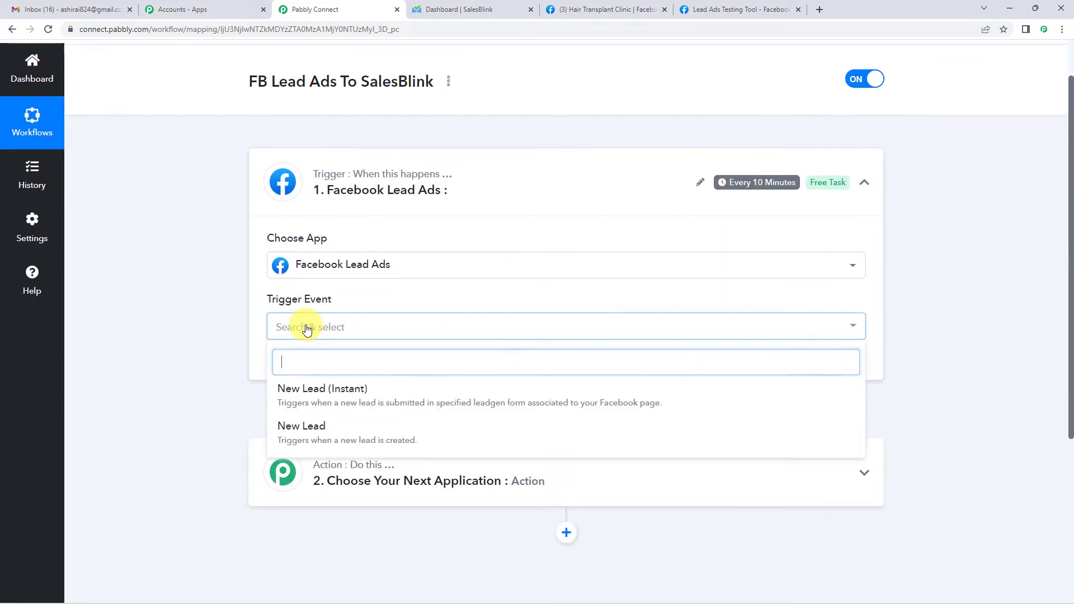
click(341, 407)
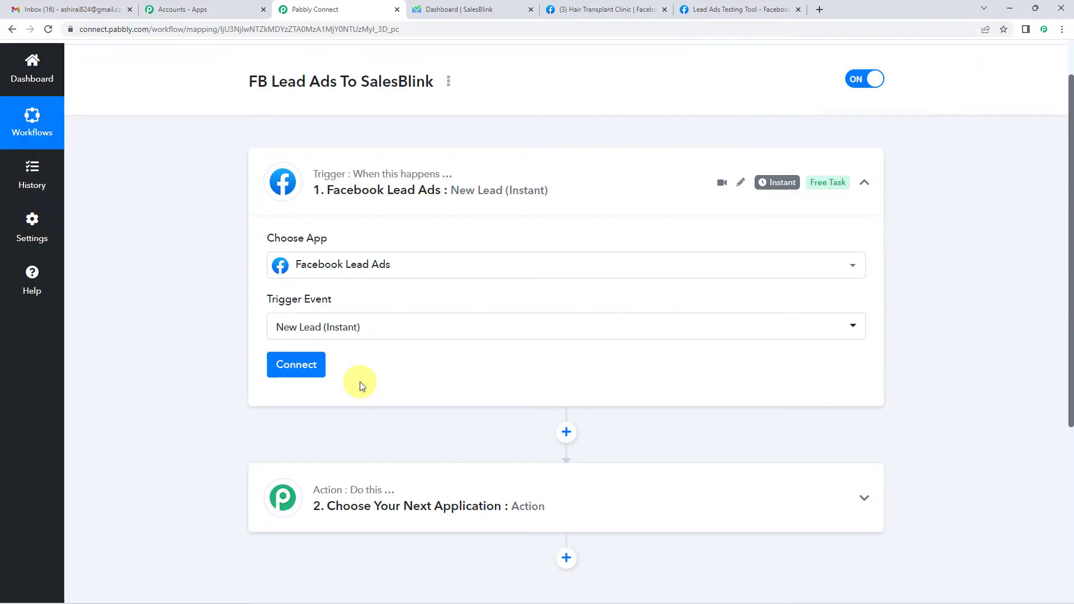
click(307, 365)
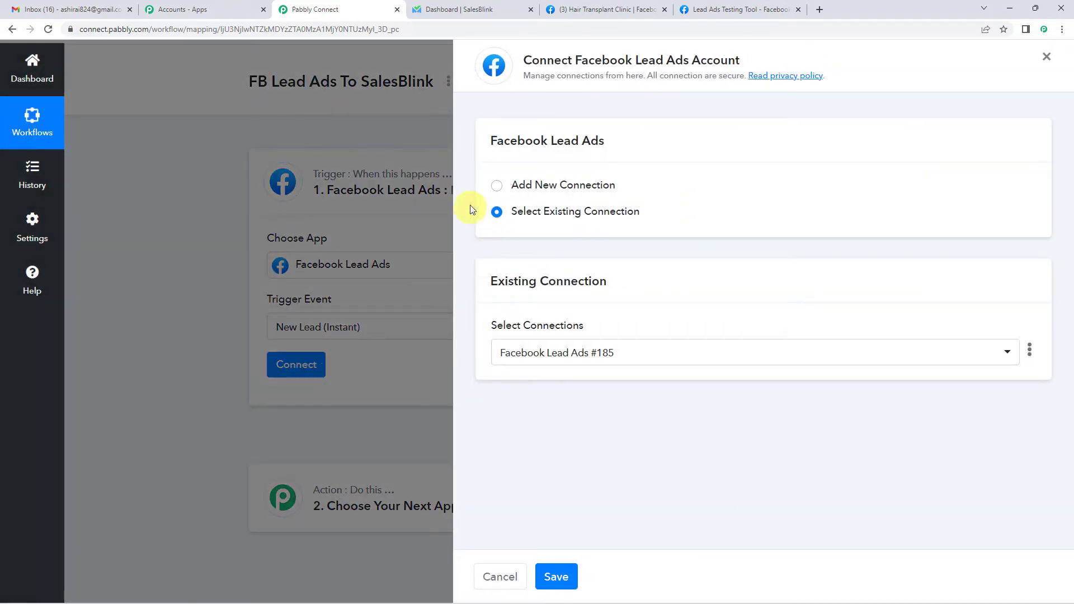
click(496, 186)
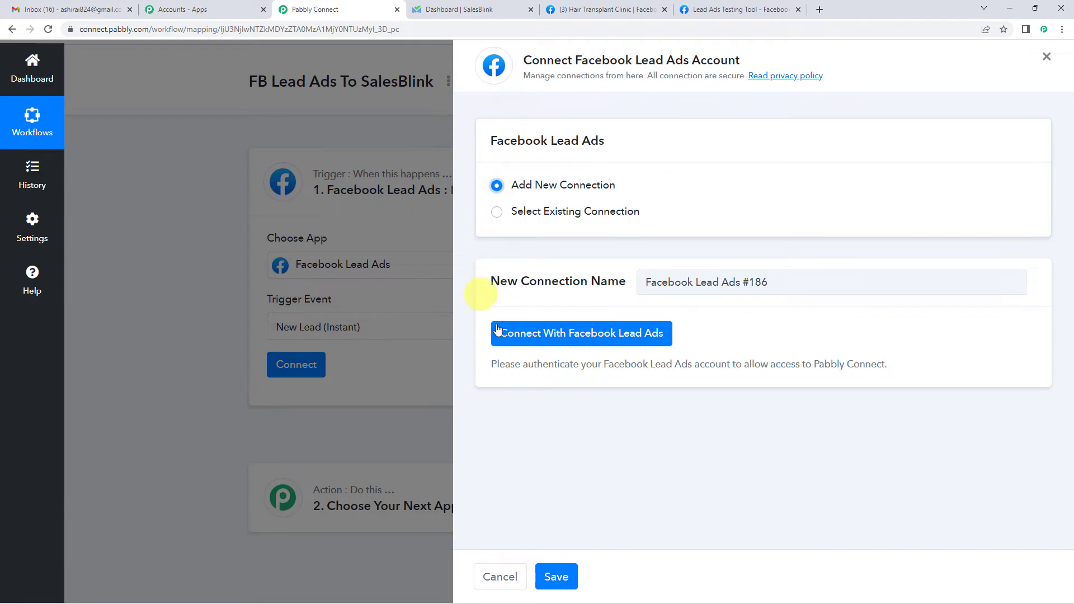
click(634, 340)
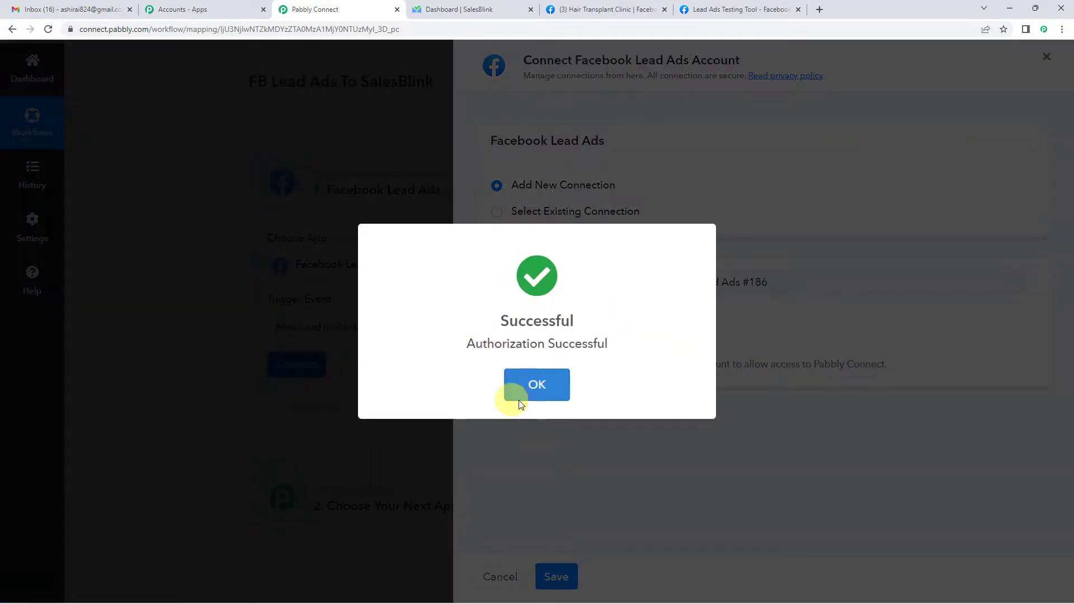
click(535, 386)
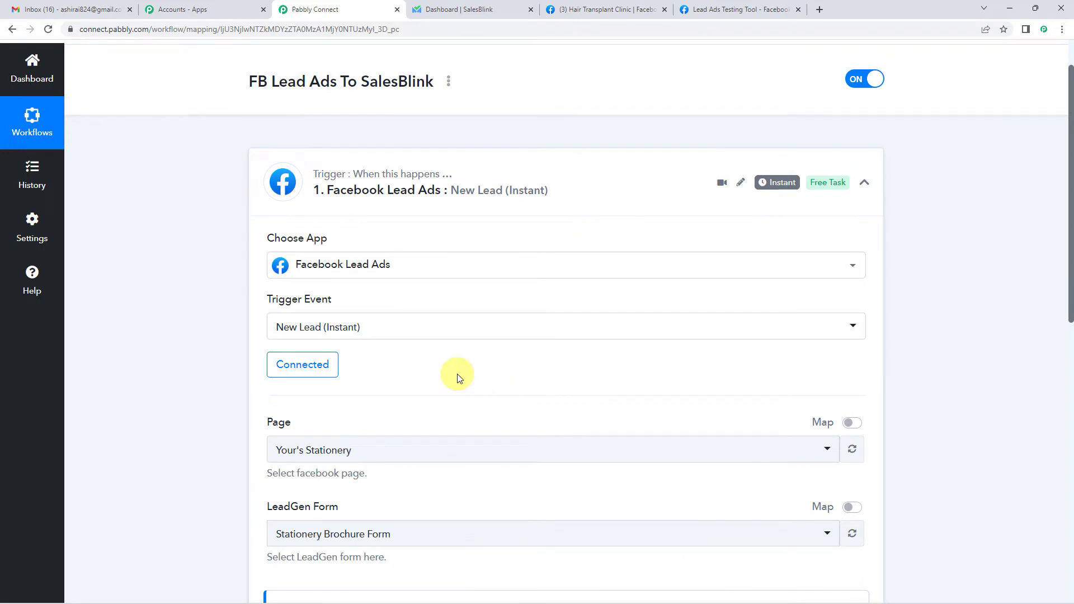
- Search 'hai' in the Page list and select Hair Transplant Clinic
scroll(457, 379, down, 3)
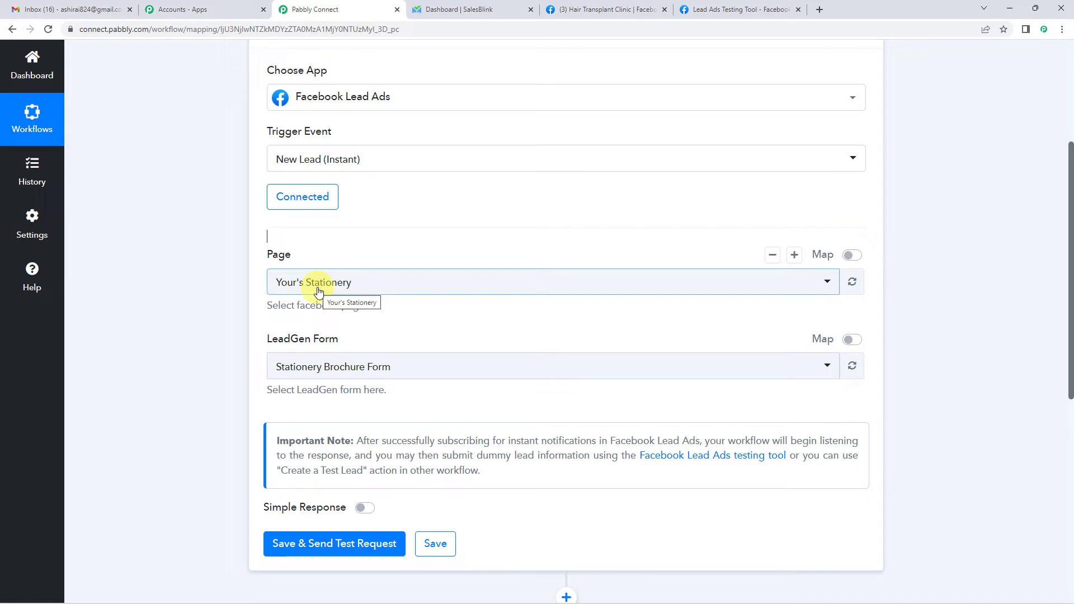
click(318, 288)
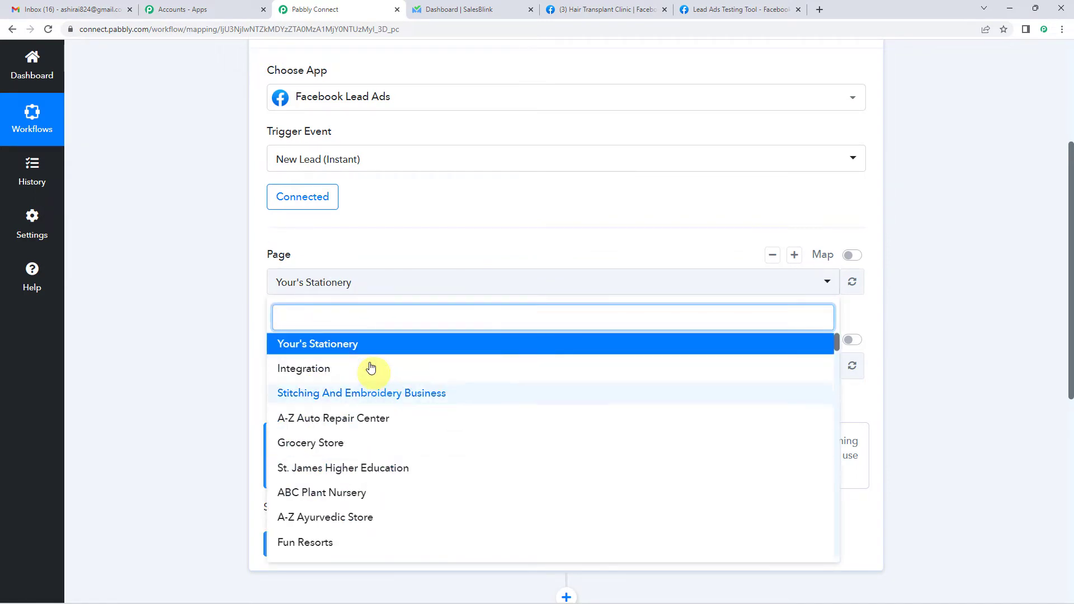
text(hai)
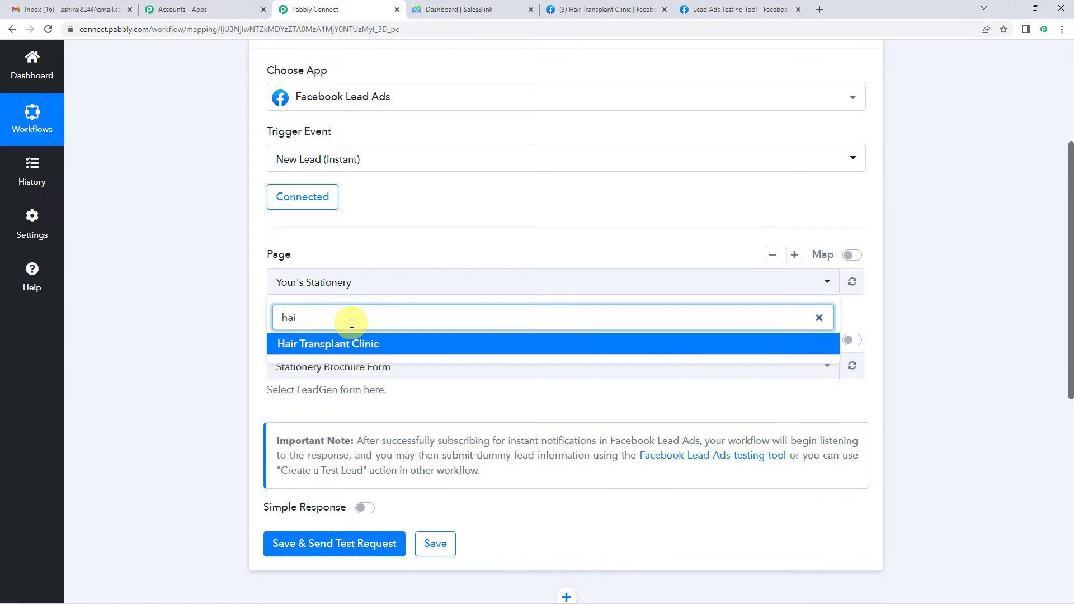
click(314, 343)
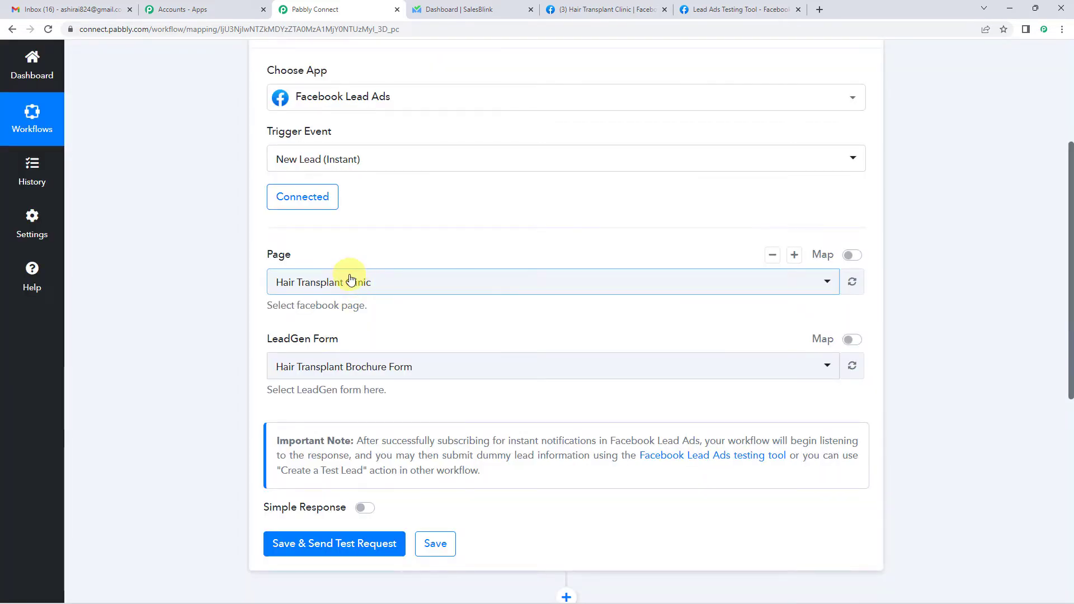
scroll(240, 285, down, 4)
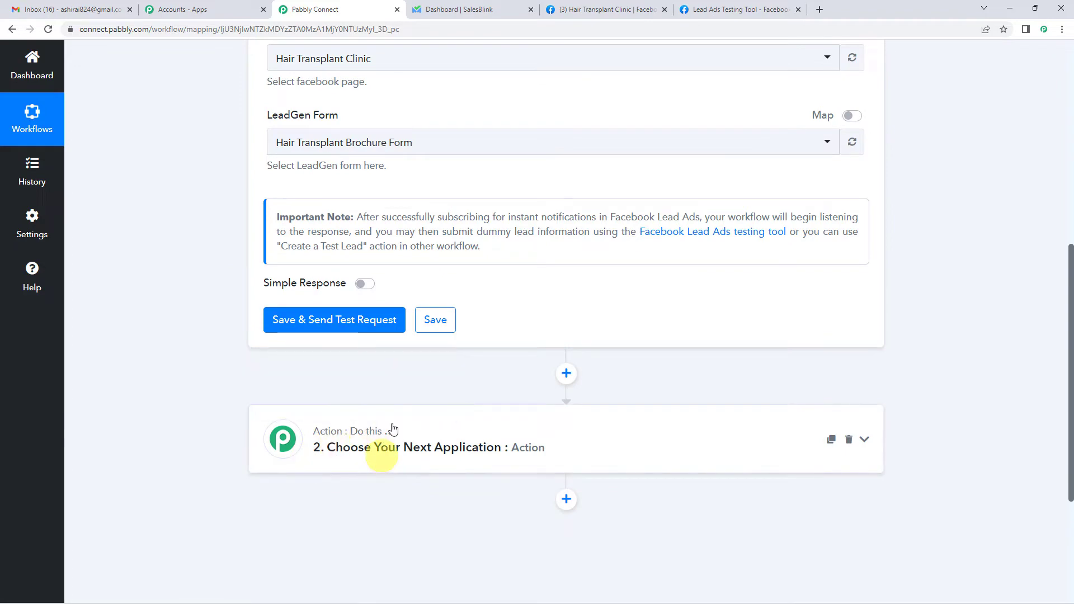
scroll(200, 337, up, 4)
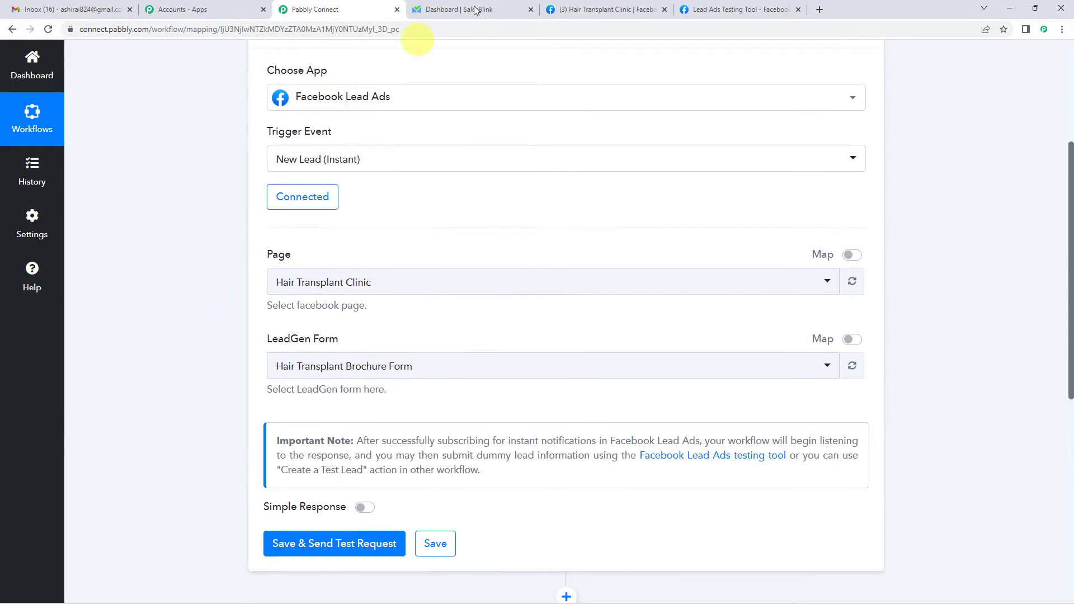
click(565, 10)
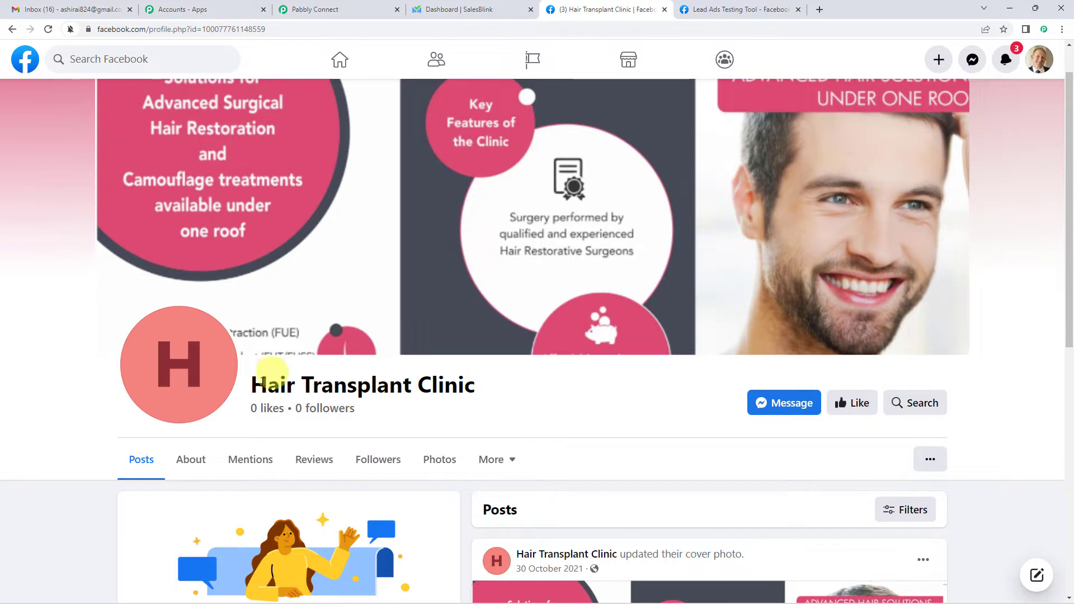
scroll(597, 394, down, 1)
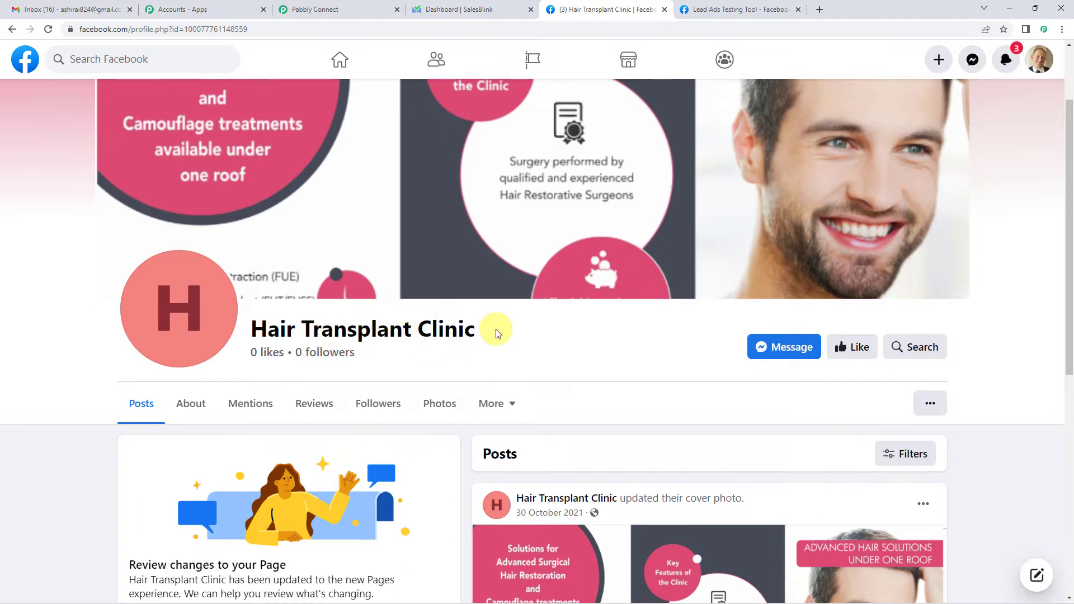
click(381, 10)
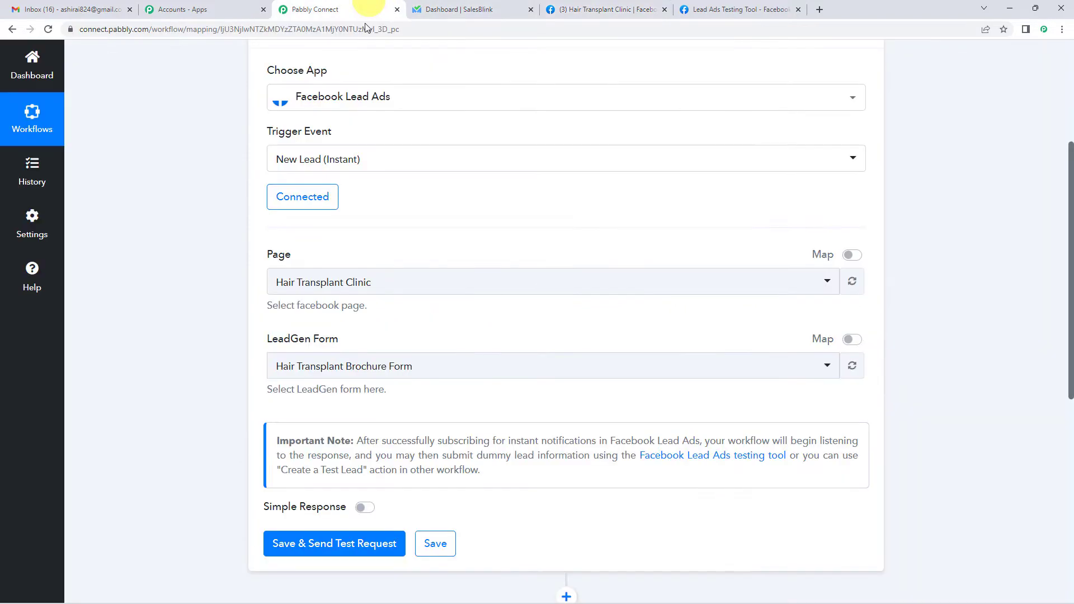
- Keep Hair Transplant Brochure Form as the trigger's LeadGen form
scroll(295, 299, down, 1)
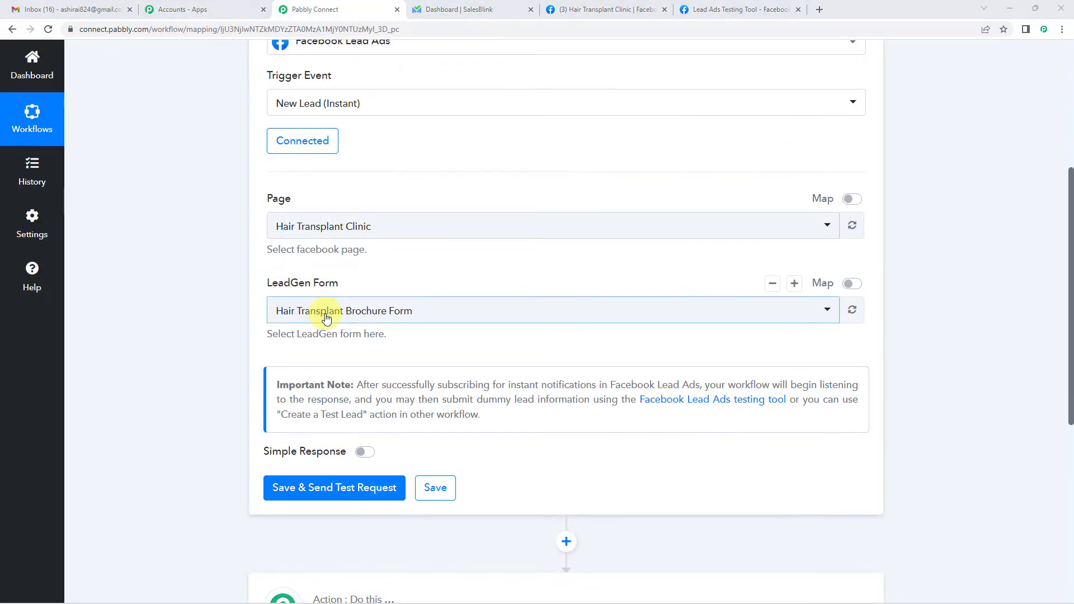
click(283, 316)
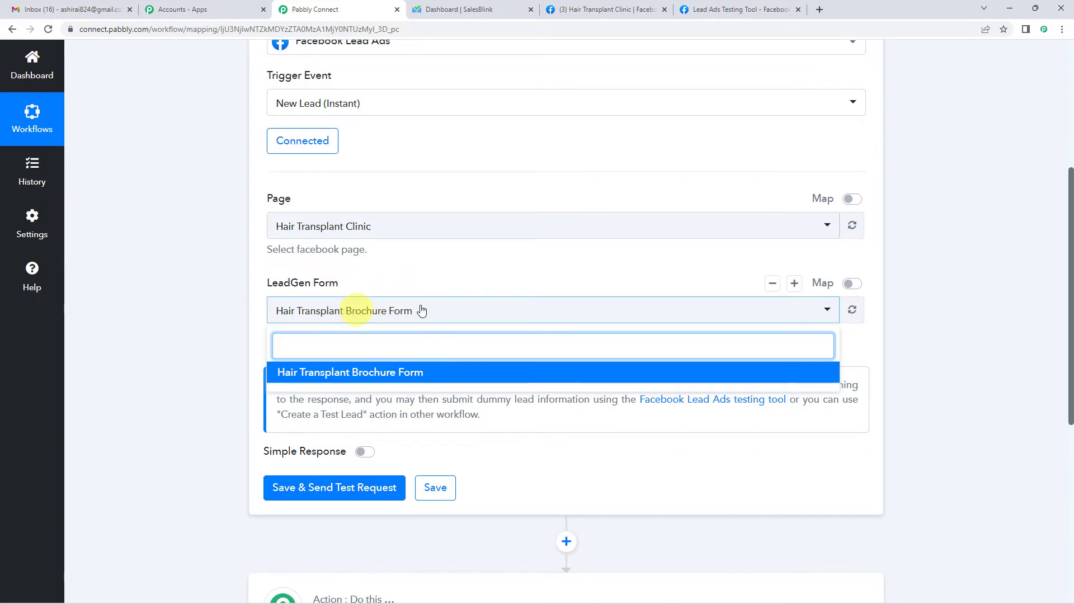
click(390, 284)
- Save the trigger and send a test request so it waits for a lead
scroll(390, 284, down, 2)
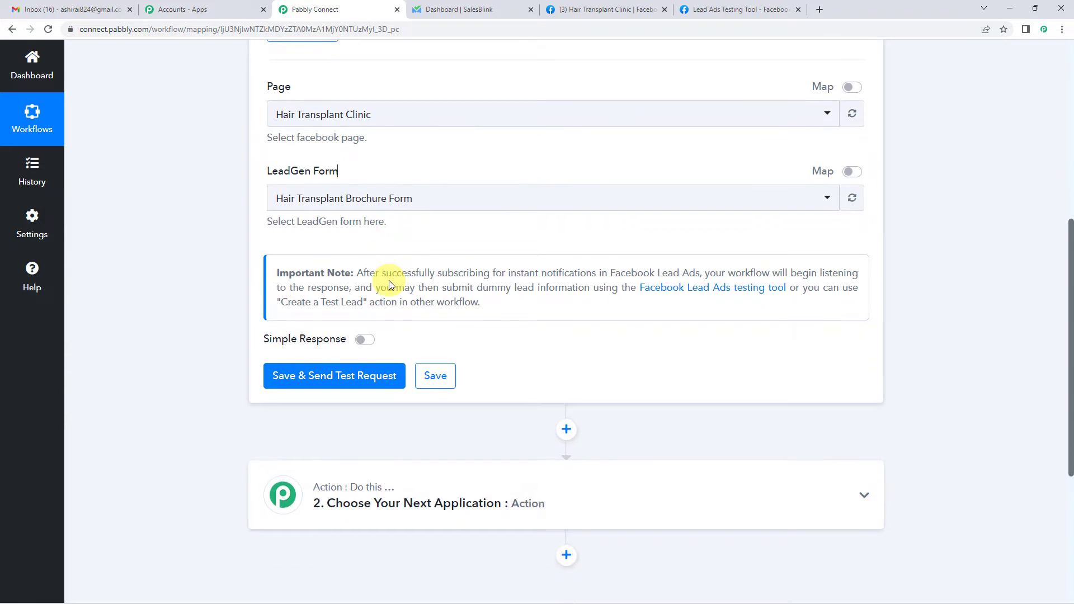
click(354, 384)
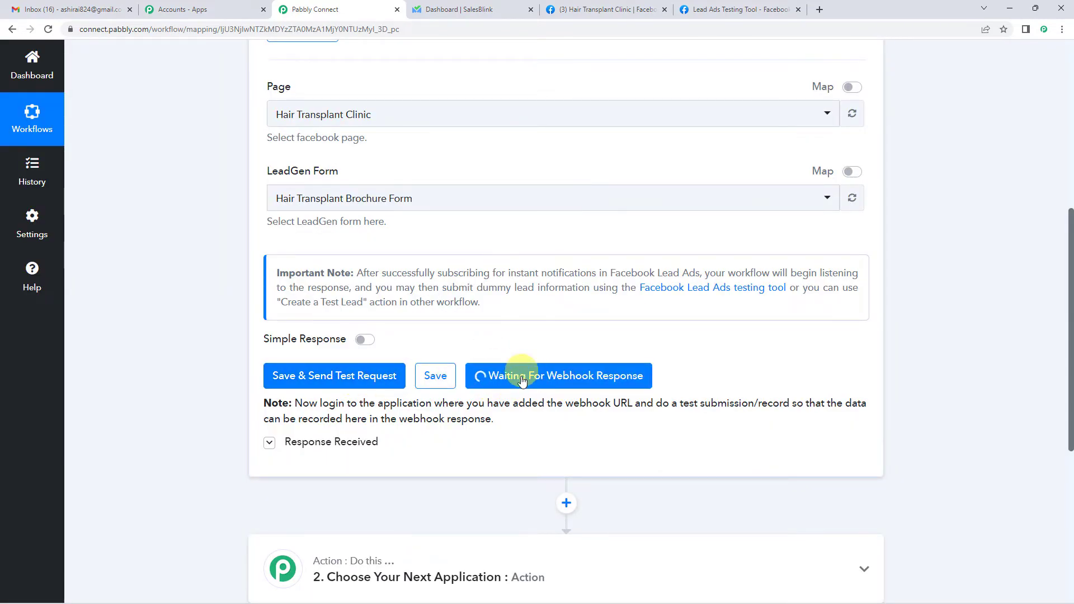
scroll(619, 415, up, 1)
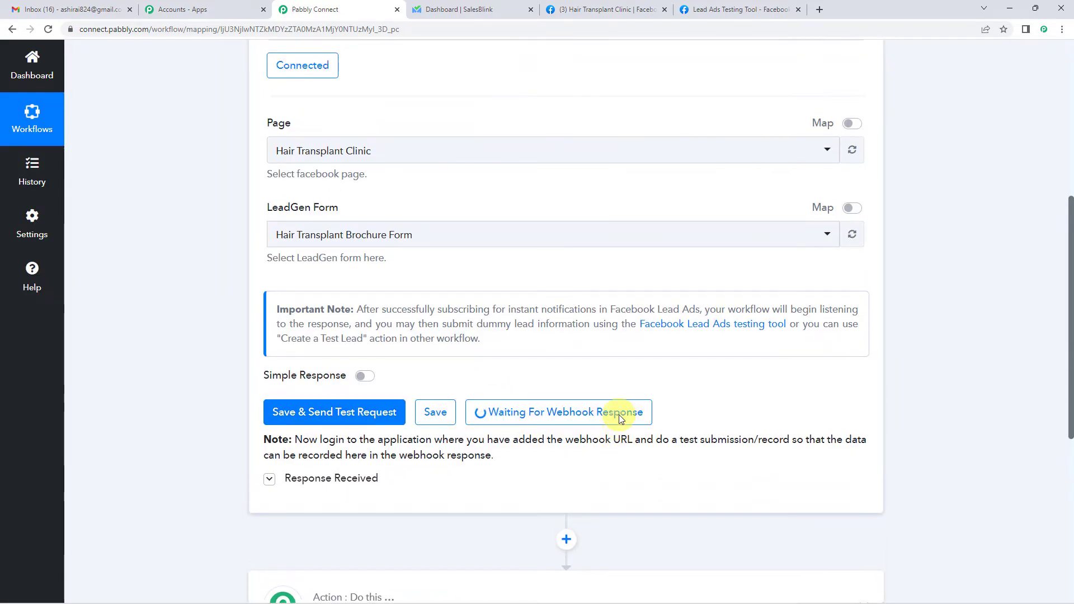
scroll(453, 302, up, 1)
scroll(571, 284, down, 1)
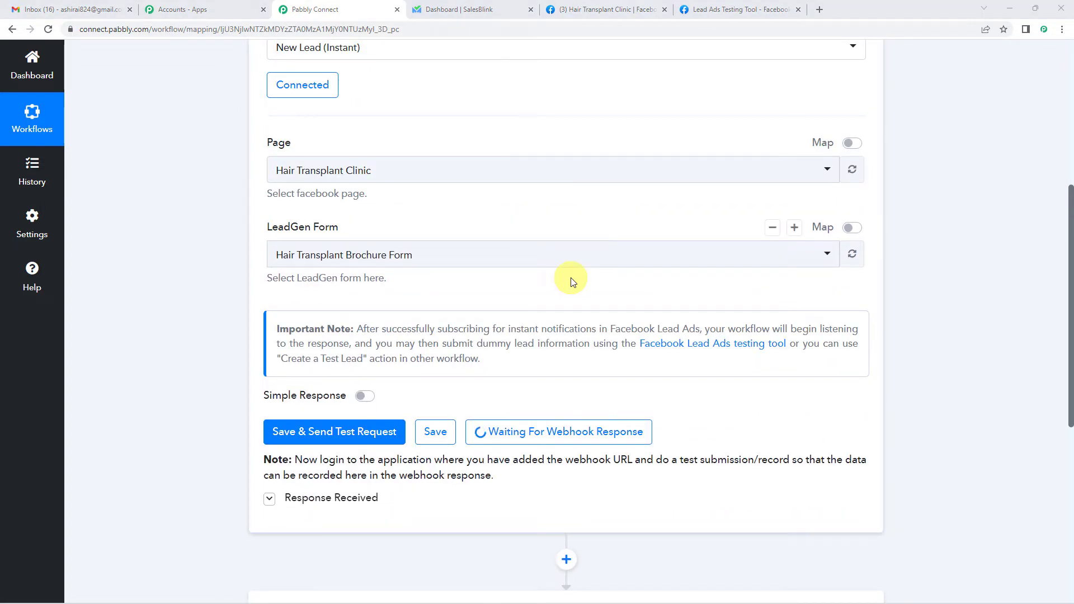
scroll(537, 307, up, 2)
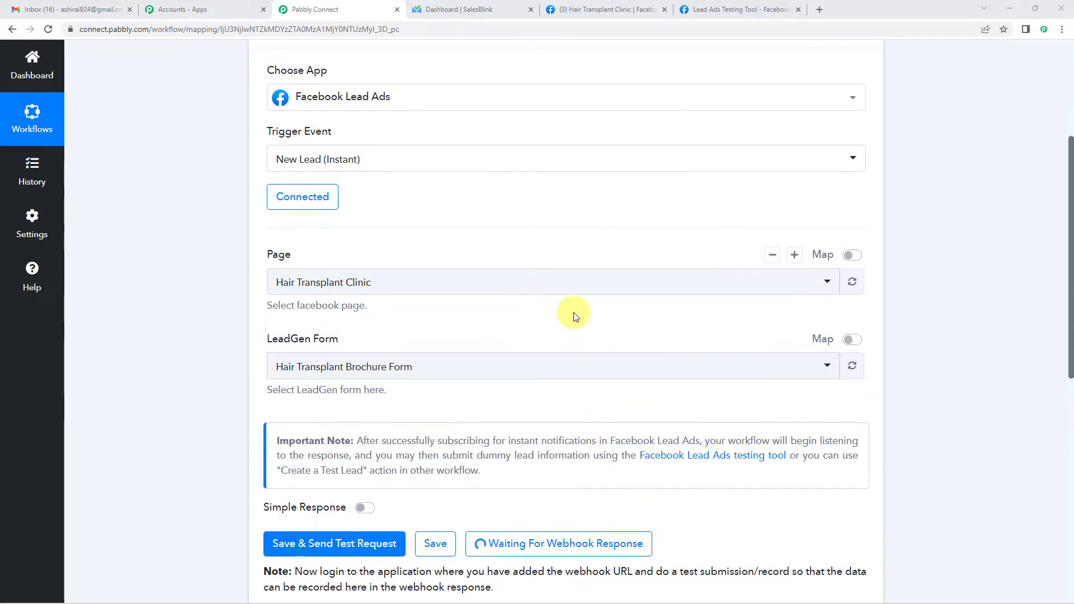
scroll(574, 317, down, 3)
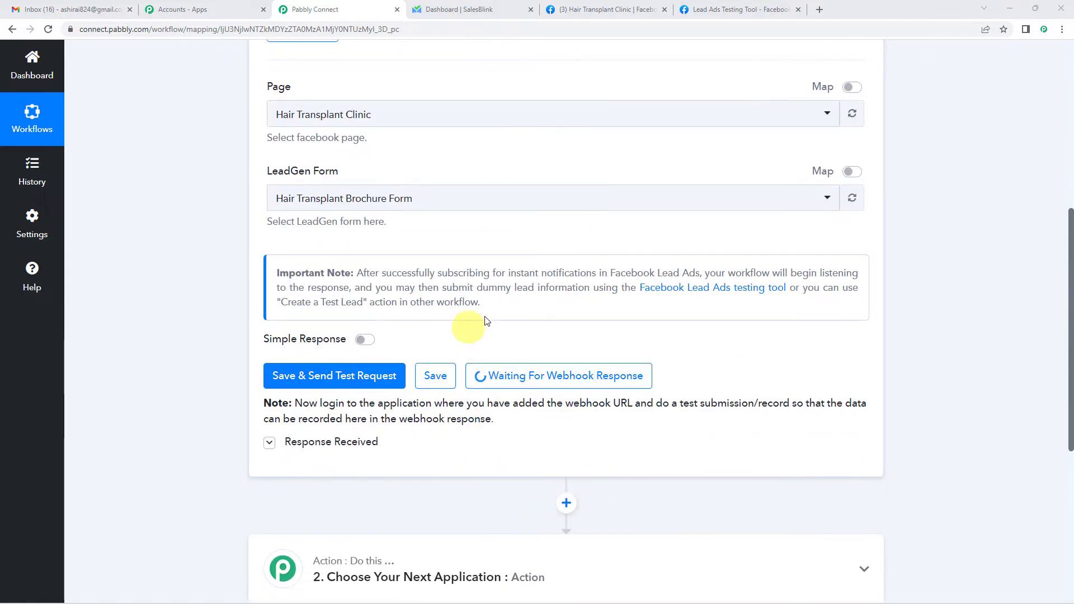
scroll(559, 291, up, 3)
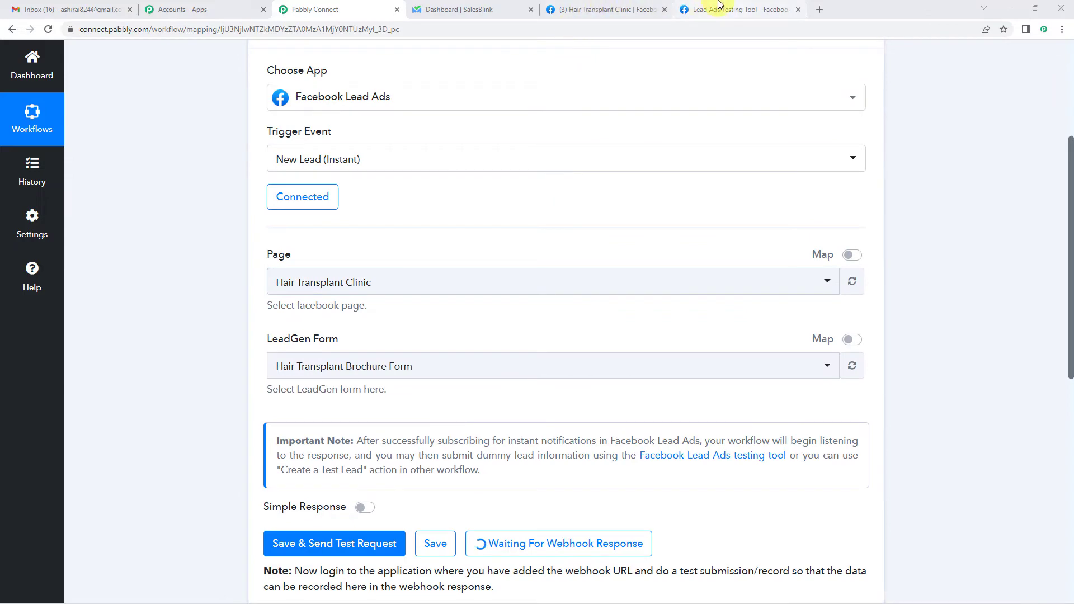
- In Meta's Lead Ads Testing Tool, keep Hair Transplant Clinic as the page
click(720, 8)
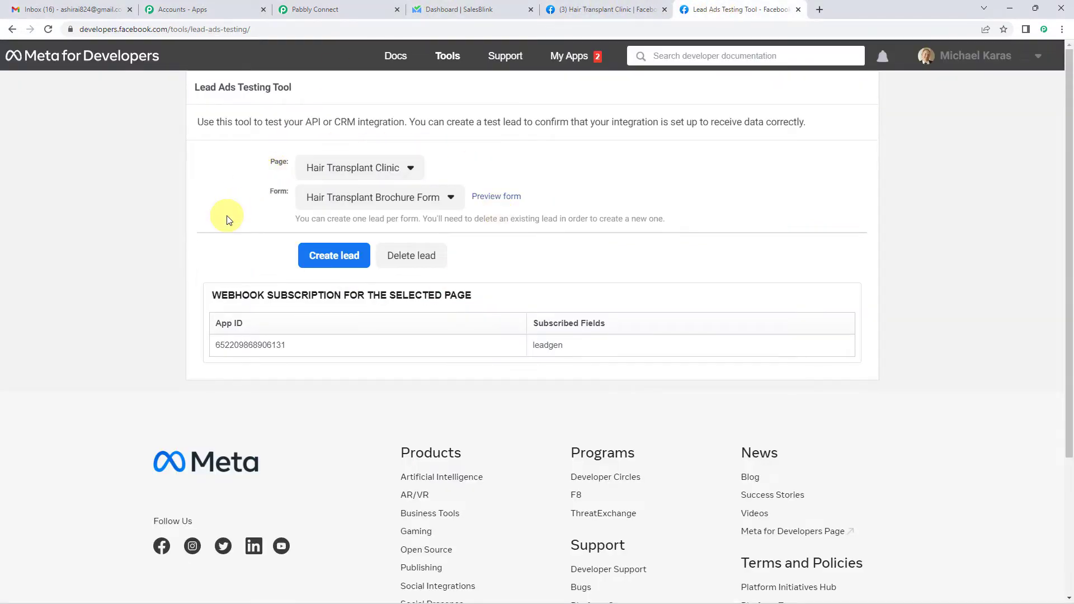
click(411, 170)
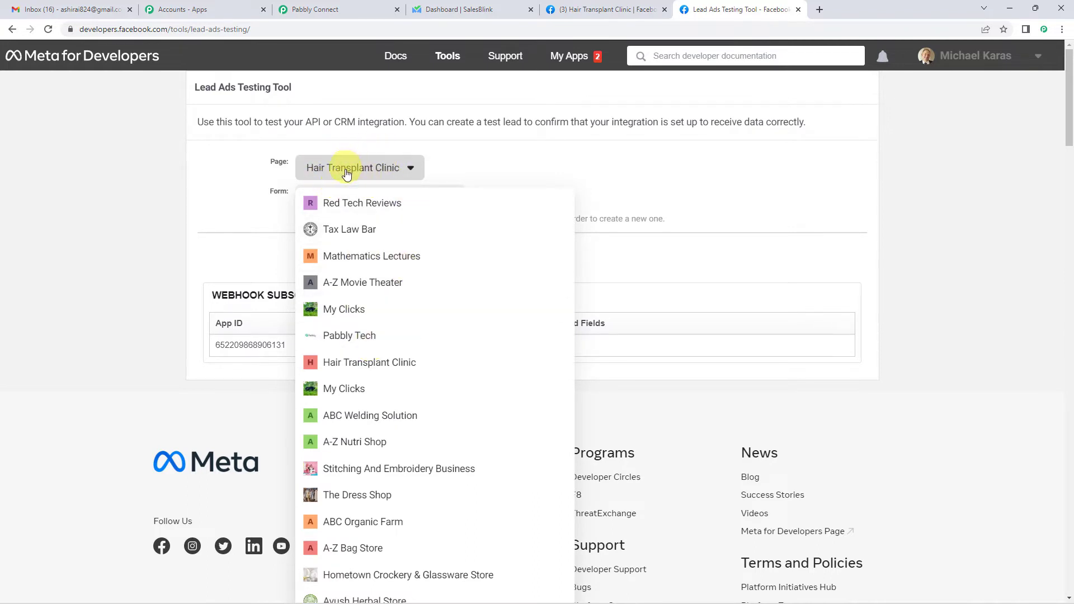
click(464, 162)
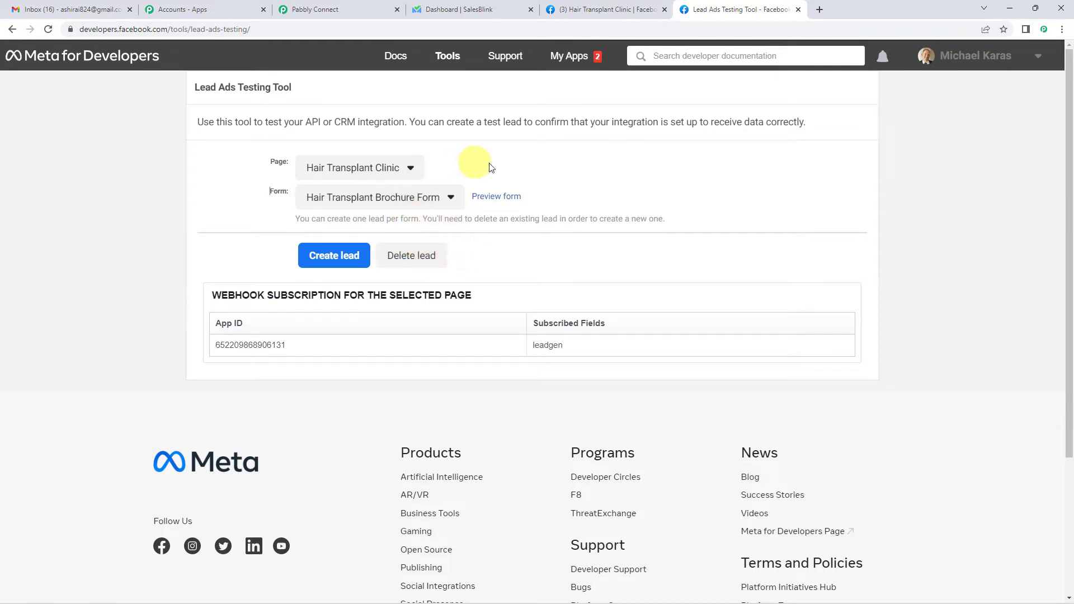
- Preview and submit a Hair Transplant Brochure Form test lead, then return to Pabbly Connect
click(491, 203)
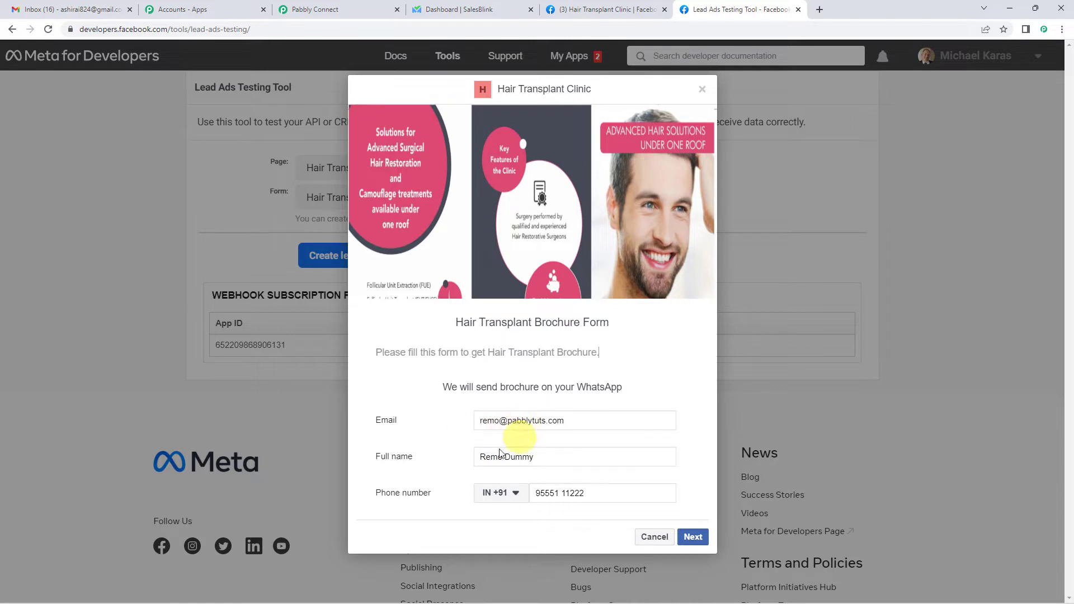
click(693, 538)
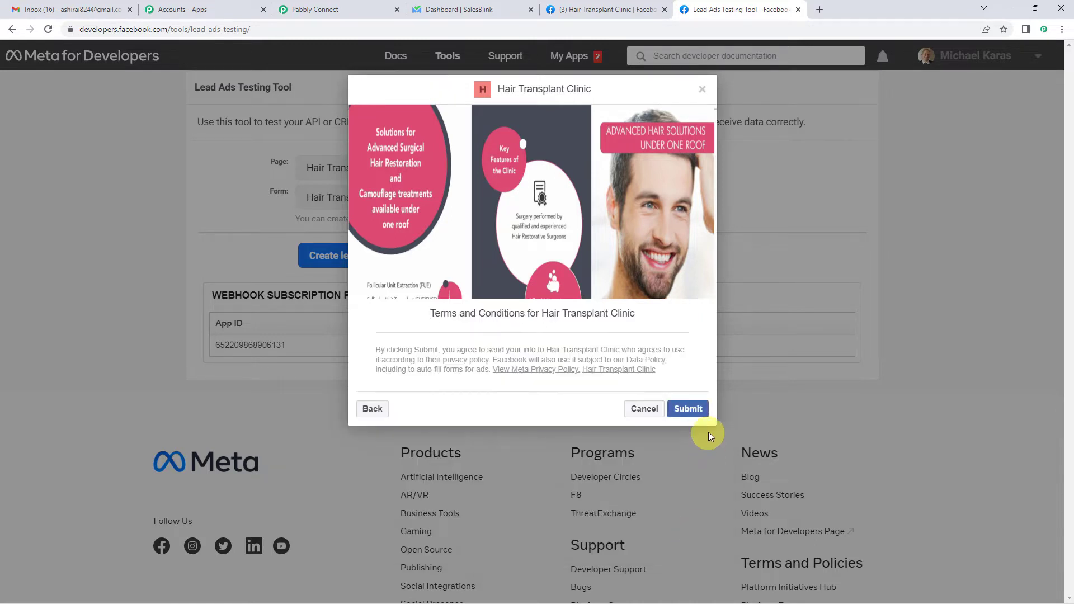
click(694, 417)
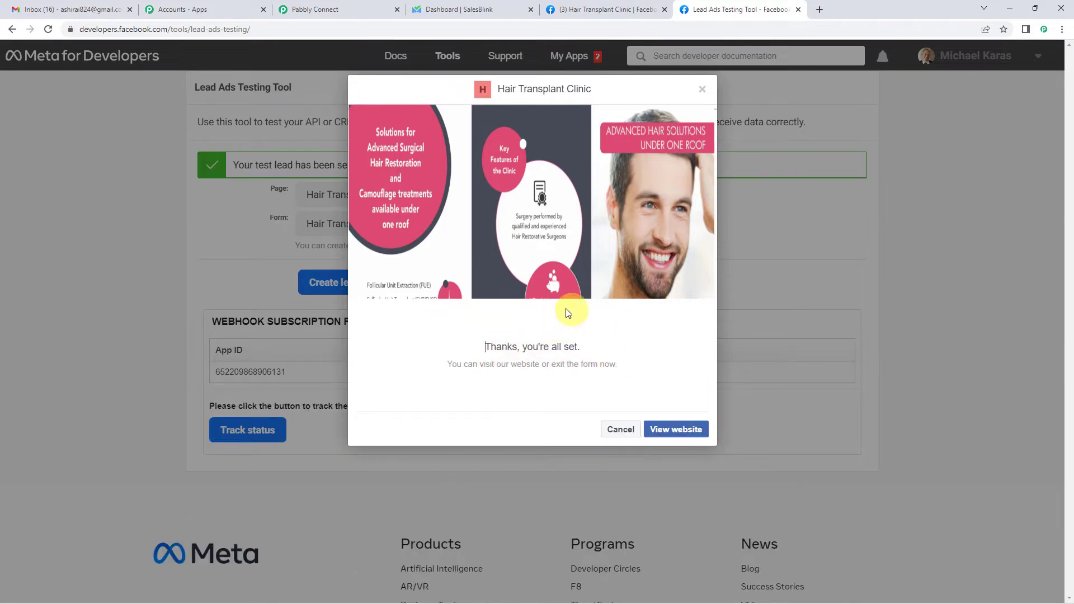
click(331, 6)
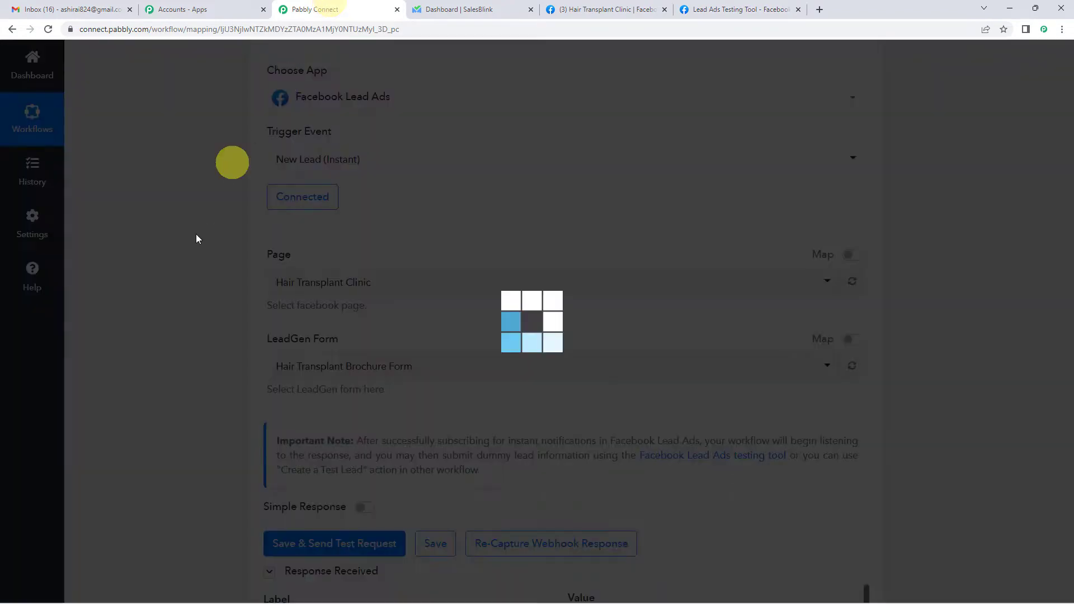
- Check the test lead's email, full name and phone number in the trigger response
scroll(182, 267, down, 3)
scroll(182, 267, down, 2)
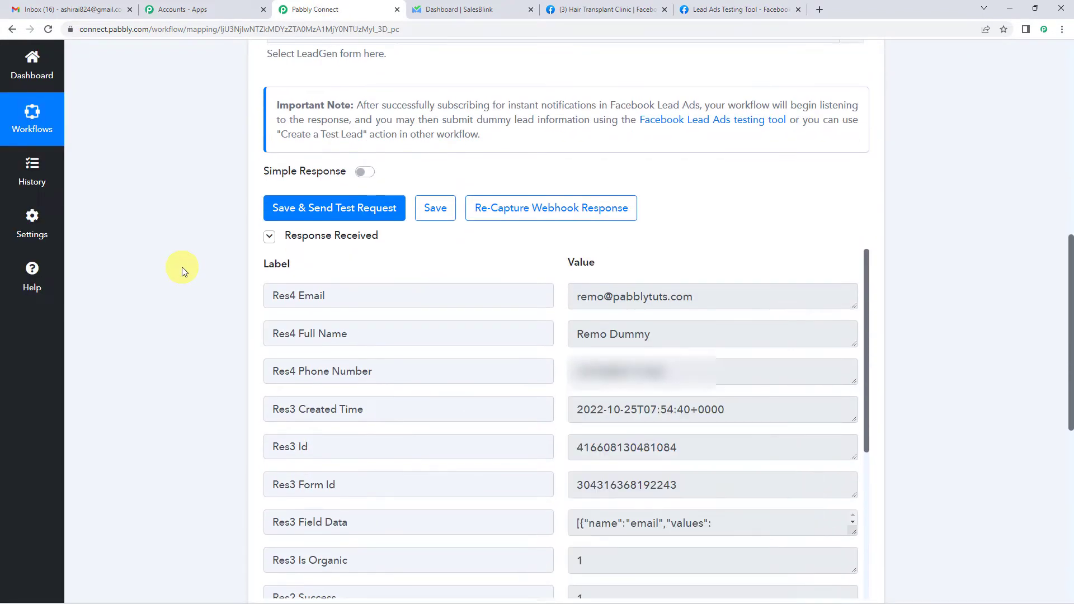
scroll(183, 267, down, 2)
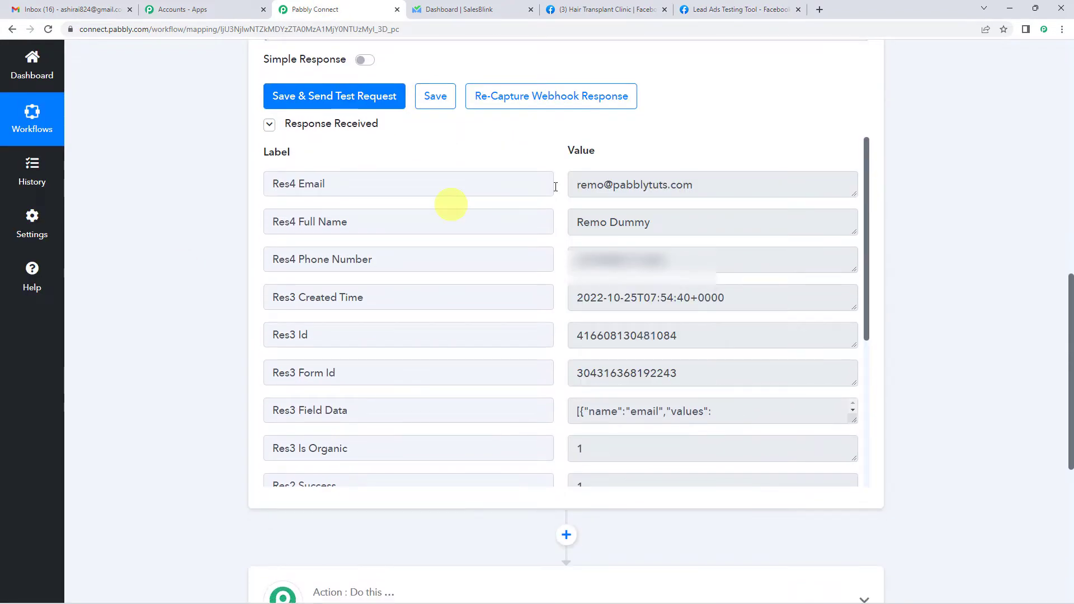
drag(573, 187, 688, 191)
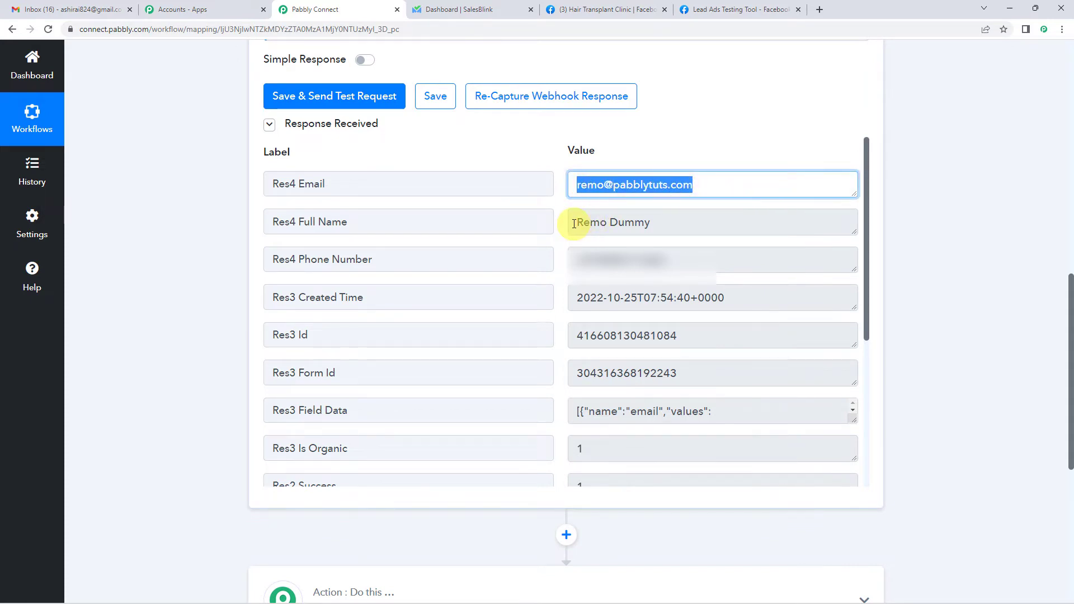
drag(574, 224, 666, 223)
drag(574, 256, 703, 259)
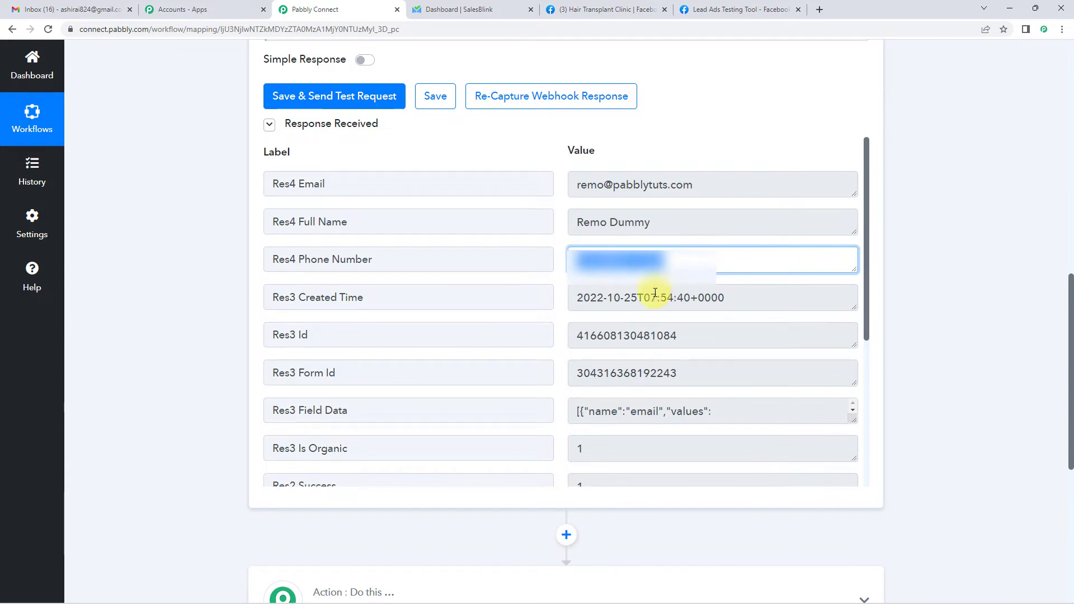
scroll(655, 293, down, 1)
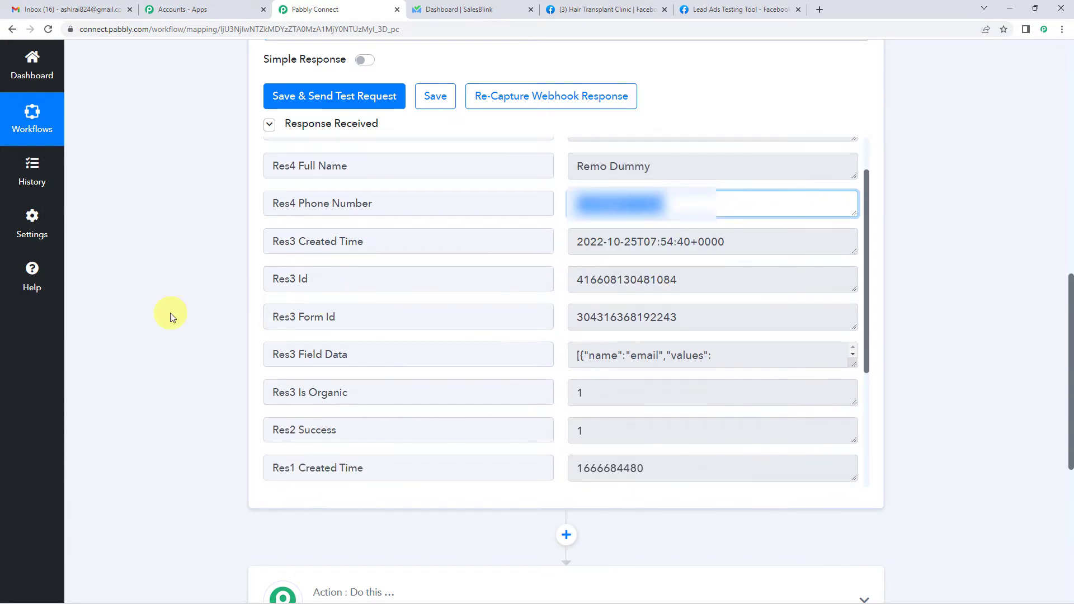
scroll(172, 317, up, 8)
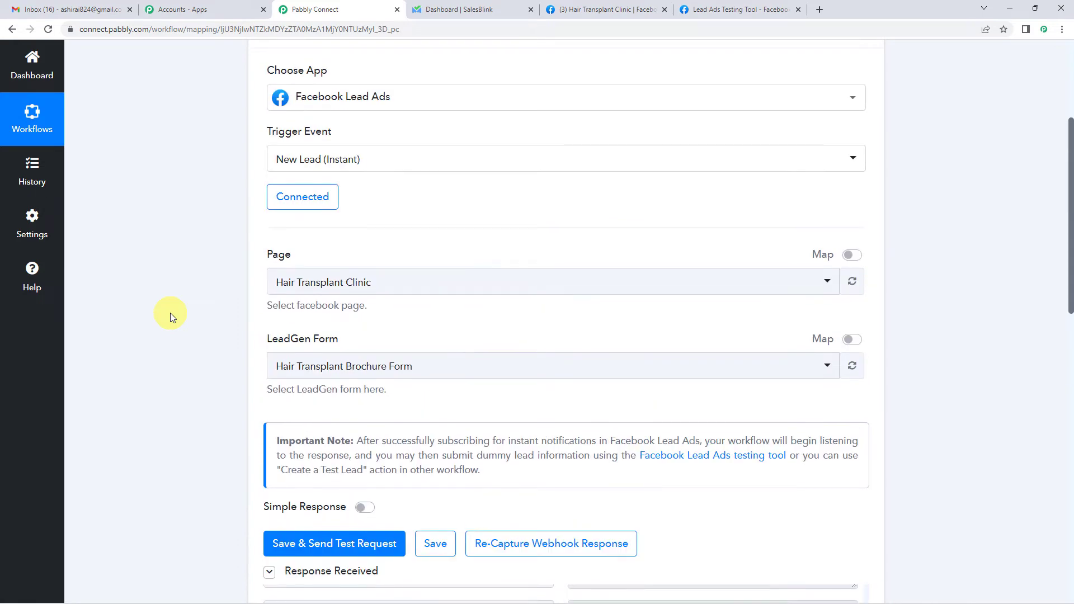
scroll(171, 316, up, 2)
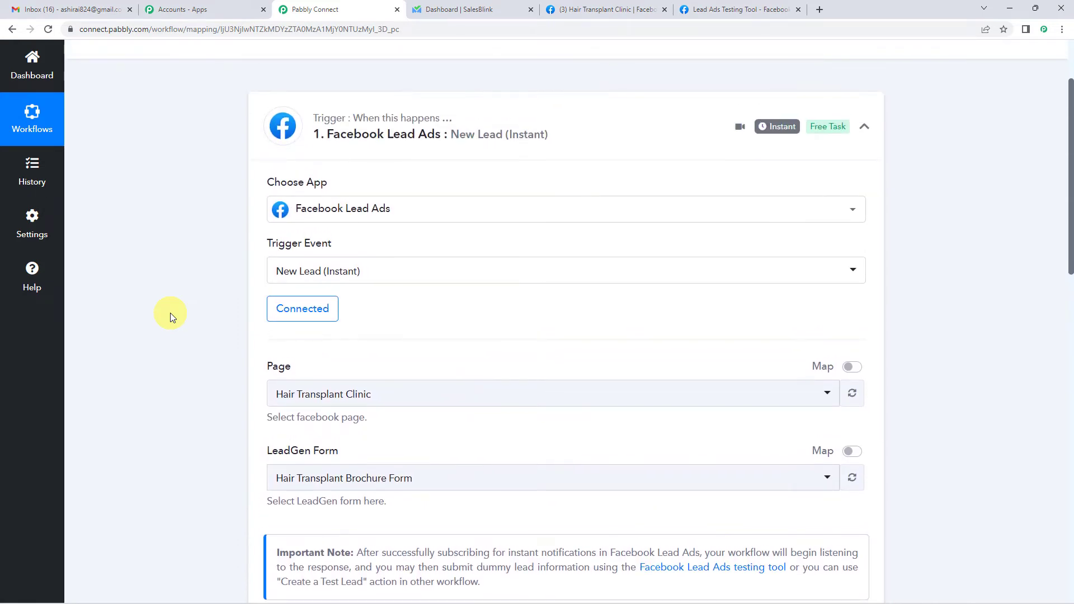
scroll(172, 316, down, 11)
scroll(170, 313, down, 5)
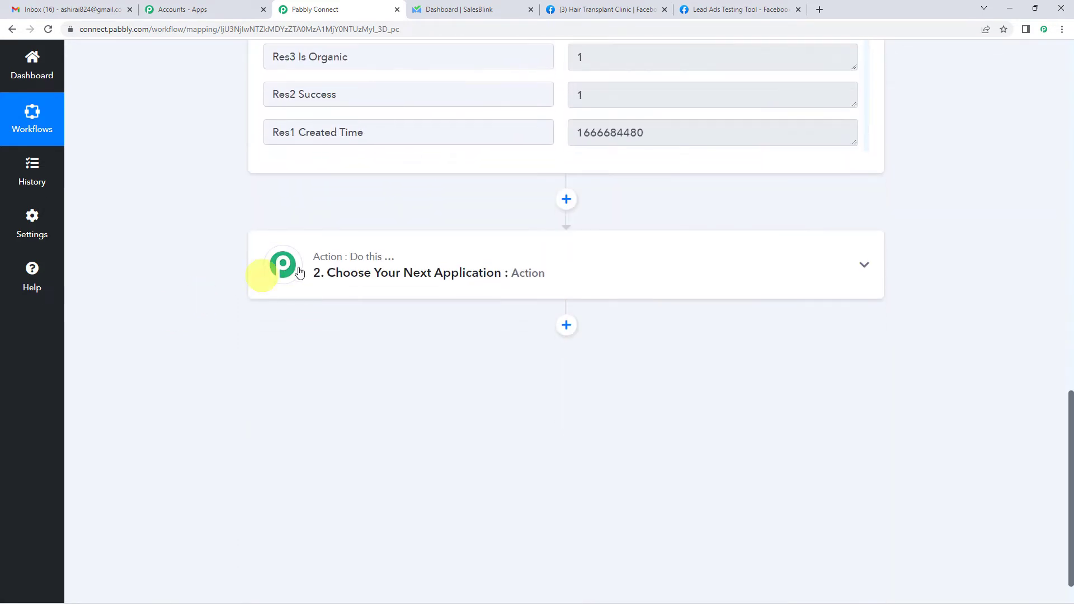
- Search 'sales' and choose SalesBlink as the second step's app
click(407, 262)
click(355, 349)
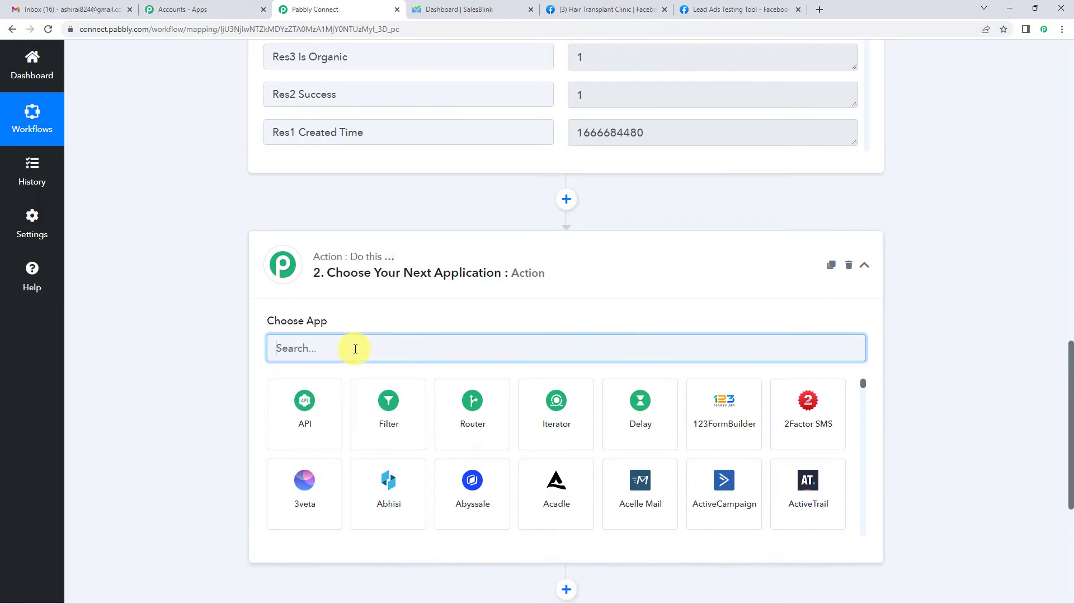
text(sales)
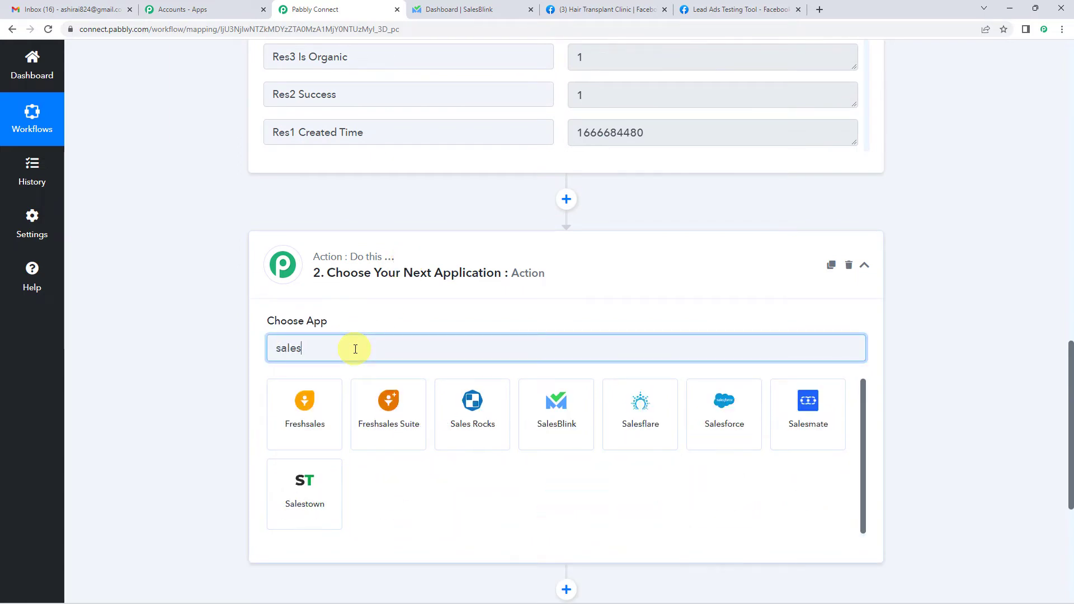
click(573, 418)
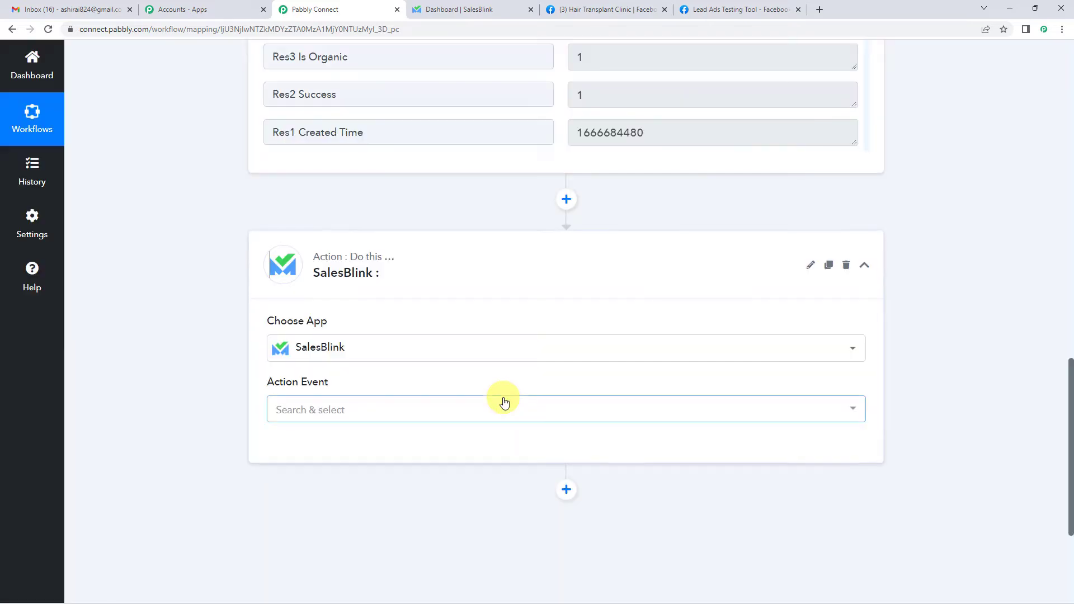
- Pick Add Prospect as the action event, start a new SalesBlink connection, then open SalesBlink
click(304, 408)
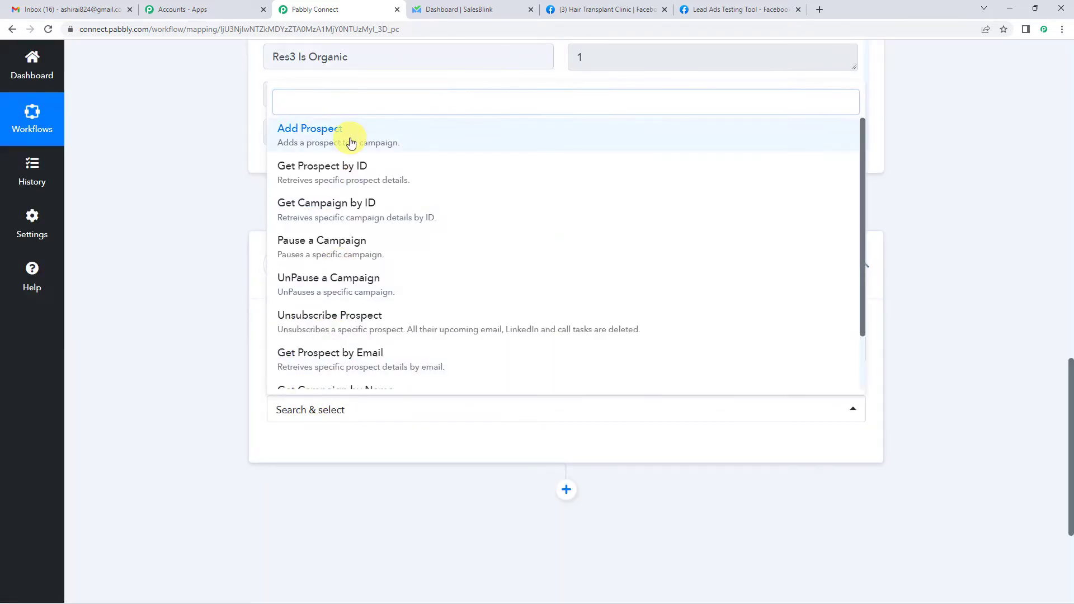
click(351, 137)
click(297, 446)
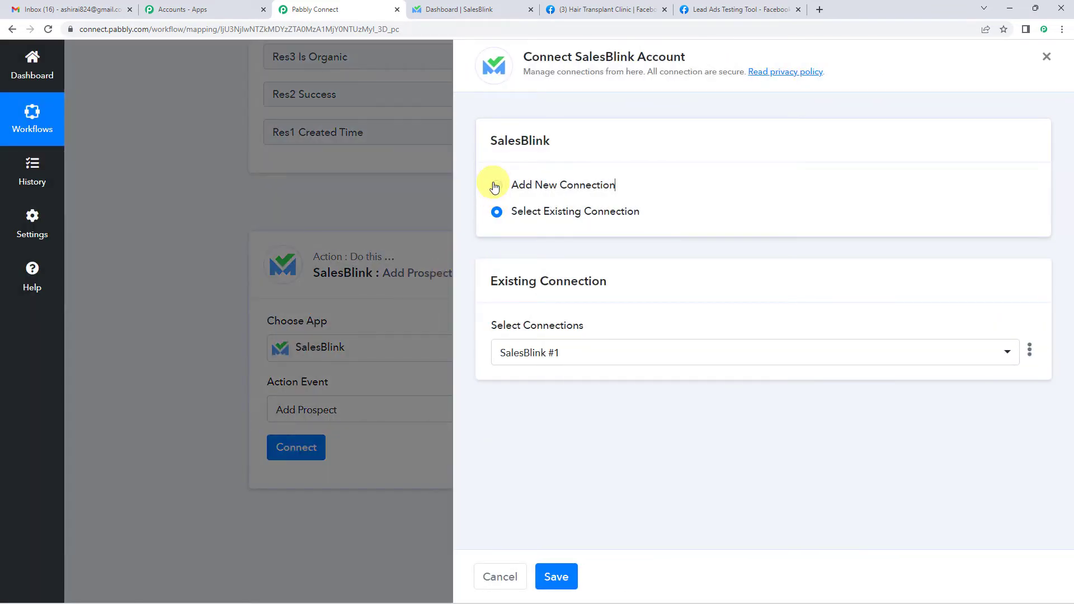
click(496, 186)
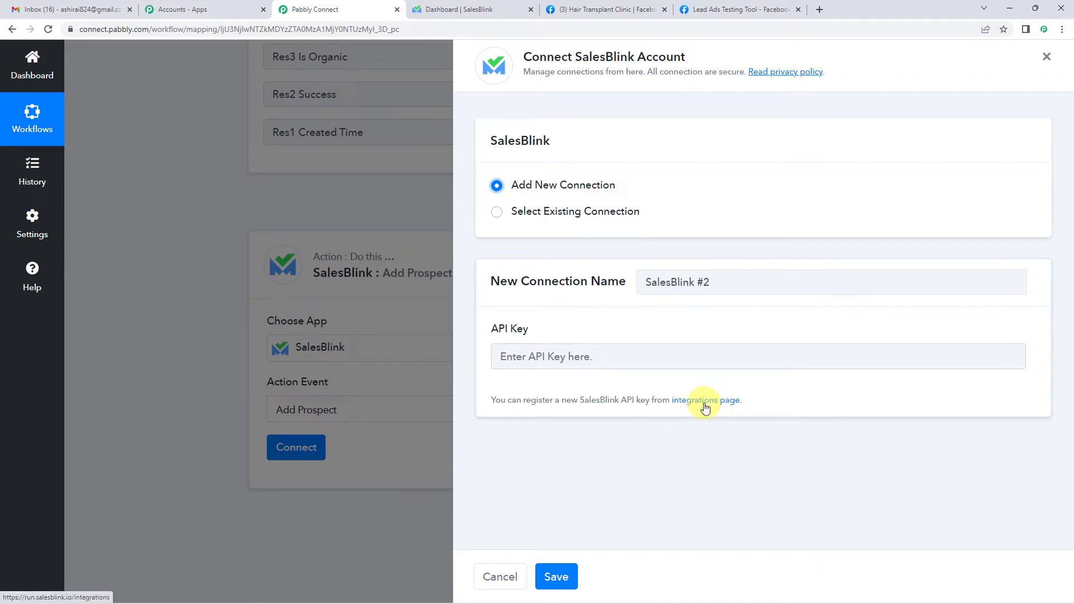
click(479, 9)
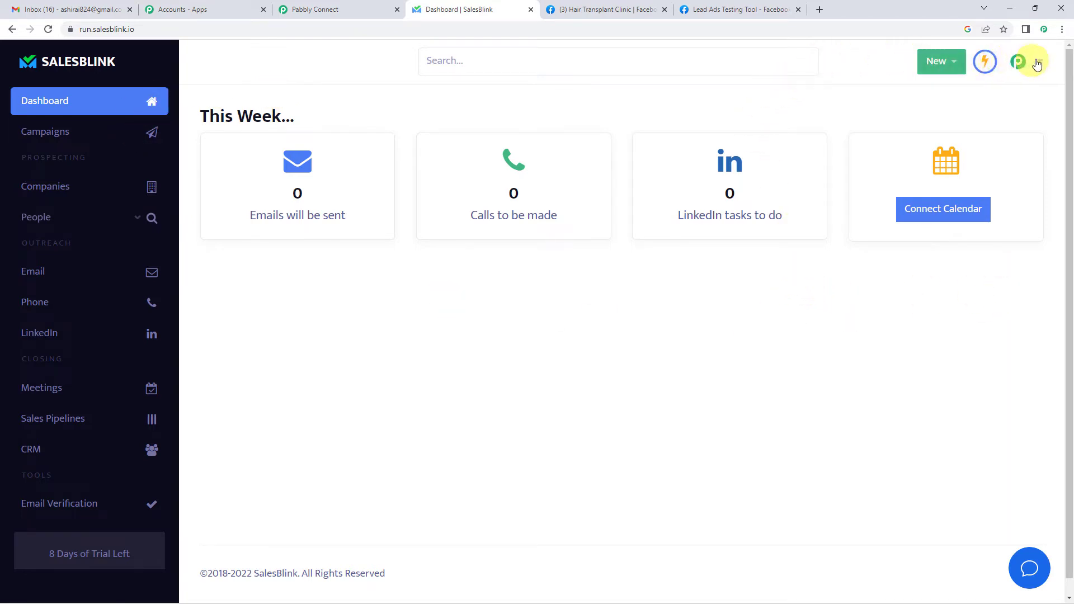
- Open SalesBlink's API & Integrations page in a new tab from the account menu
click(1041, 65)
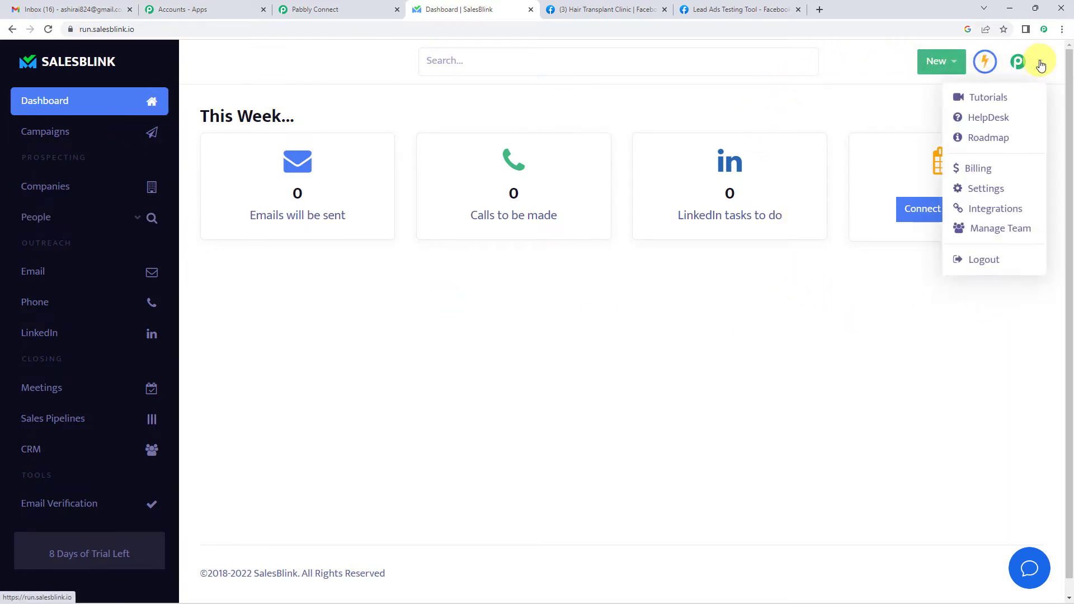
right_click(980, 214)
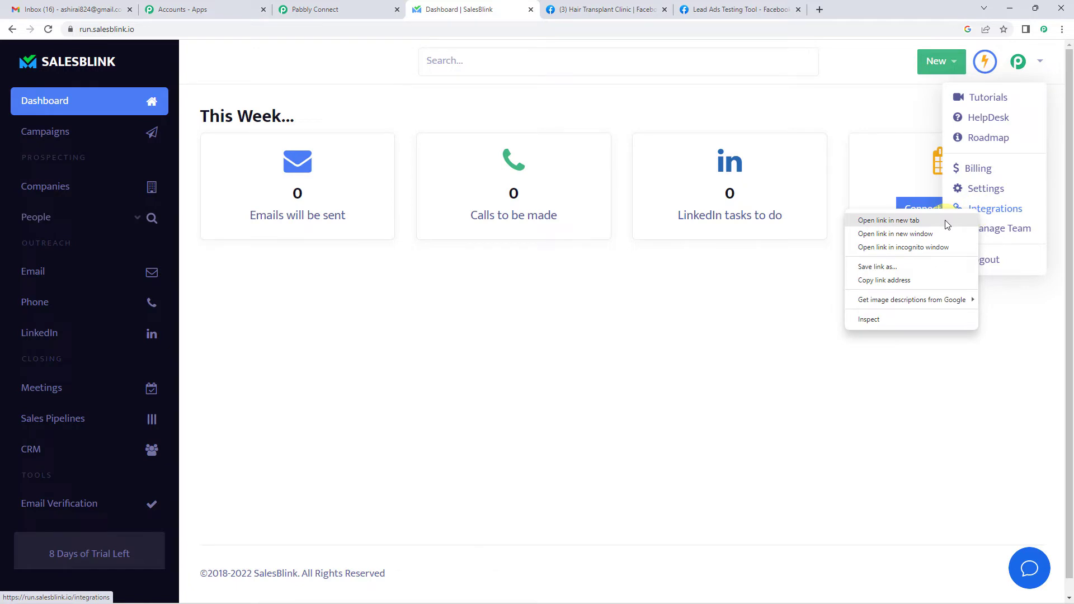
click(947, 222)
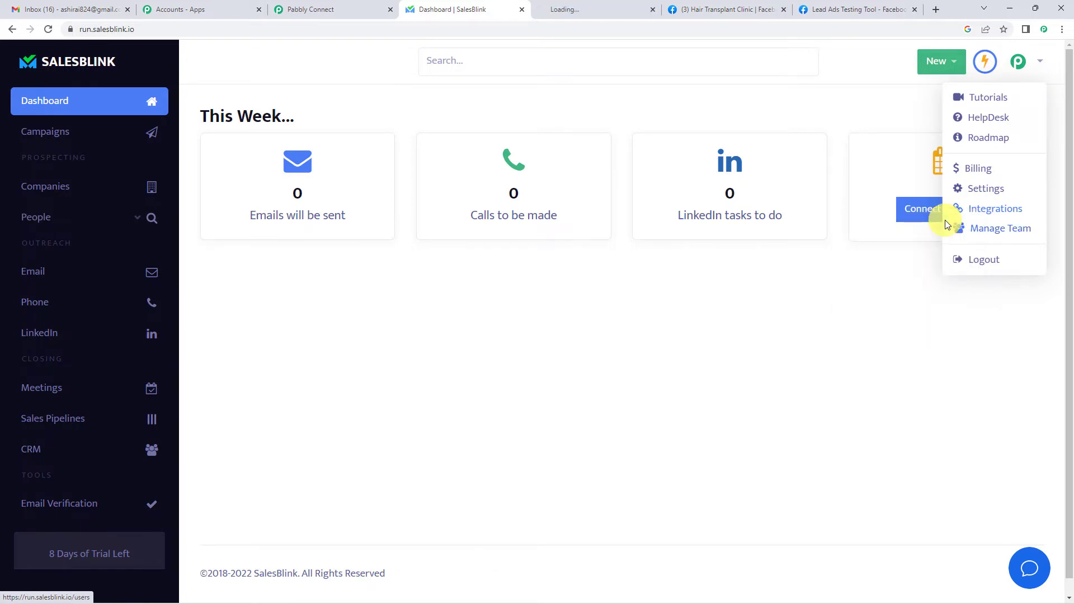
click(593, 10)
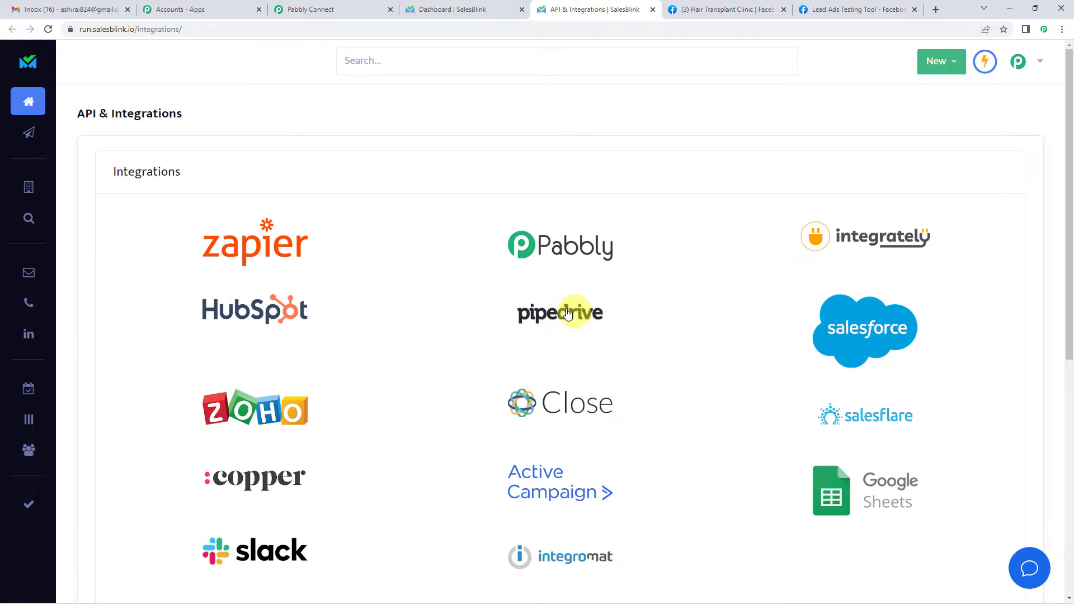
- Regenerate and copy the SalesBlink API key, then return to Pabbly's API Key field
scroll(566, 314, down, 4)
scroll(565, 310, down, 3)
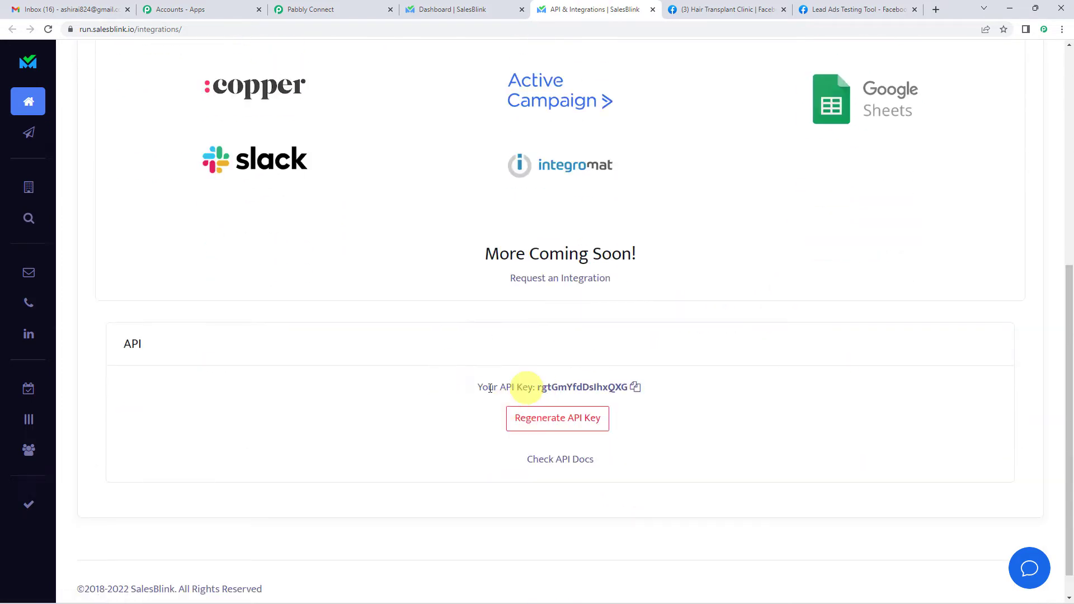
click(565, 421)
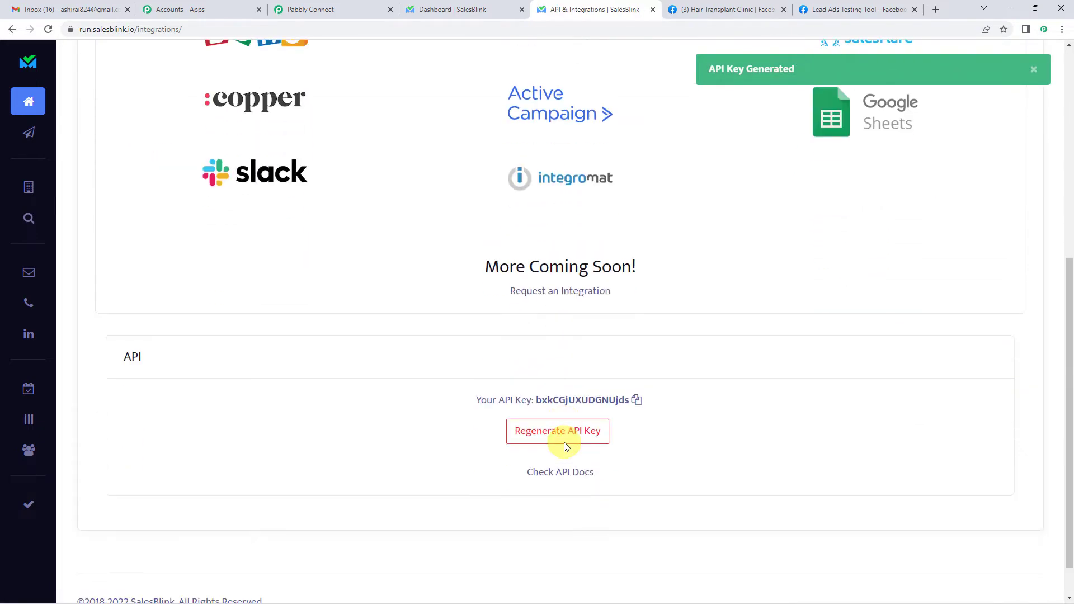
scroll(566, 446, down, 1)
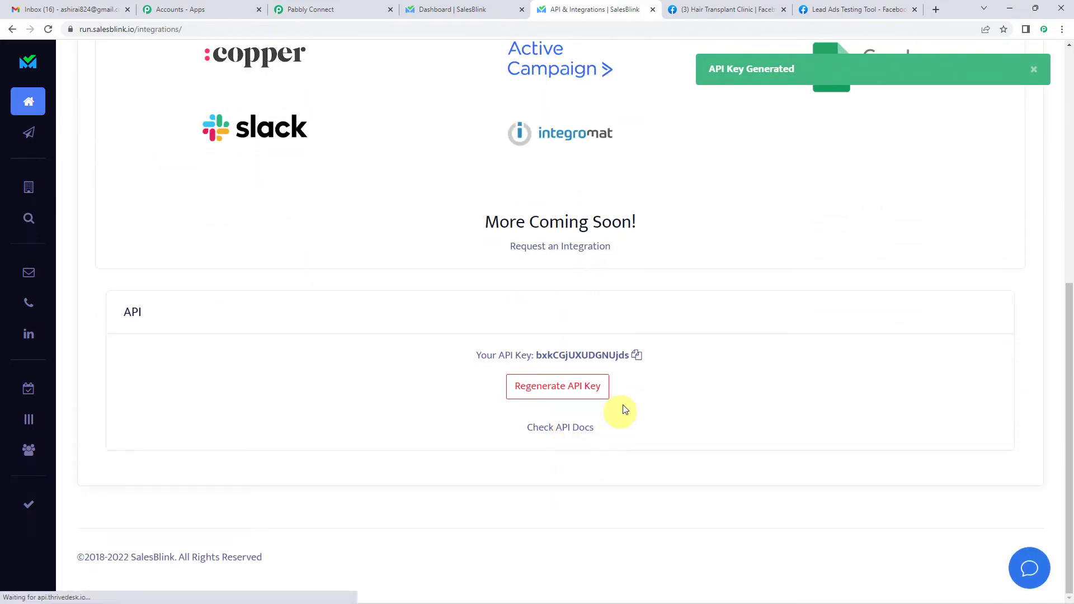
click(636, 356)
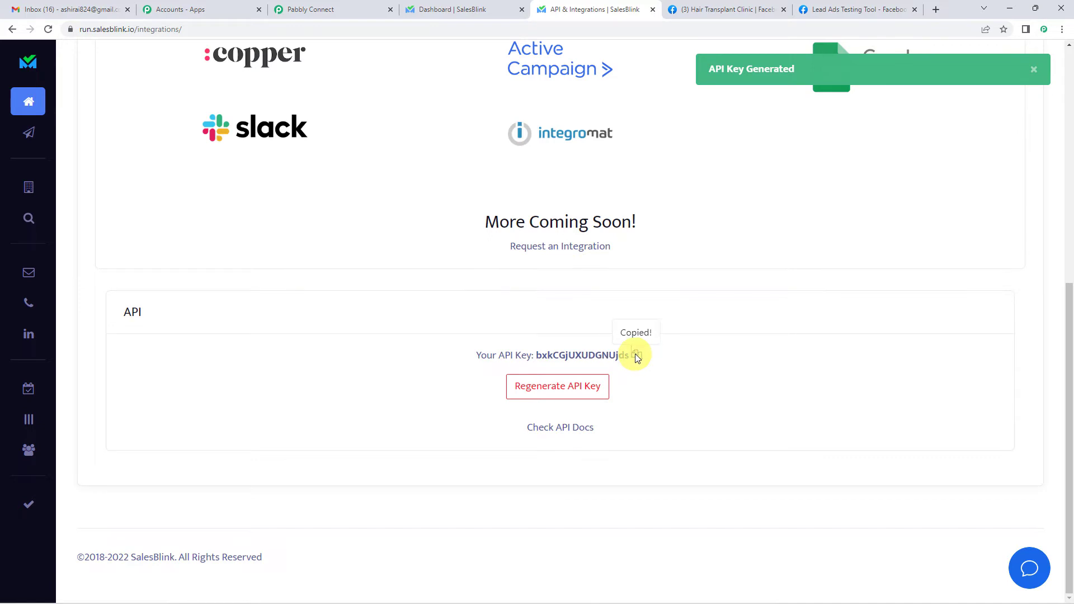
click(342, 7)
click(586, 357)
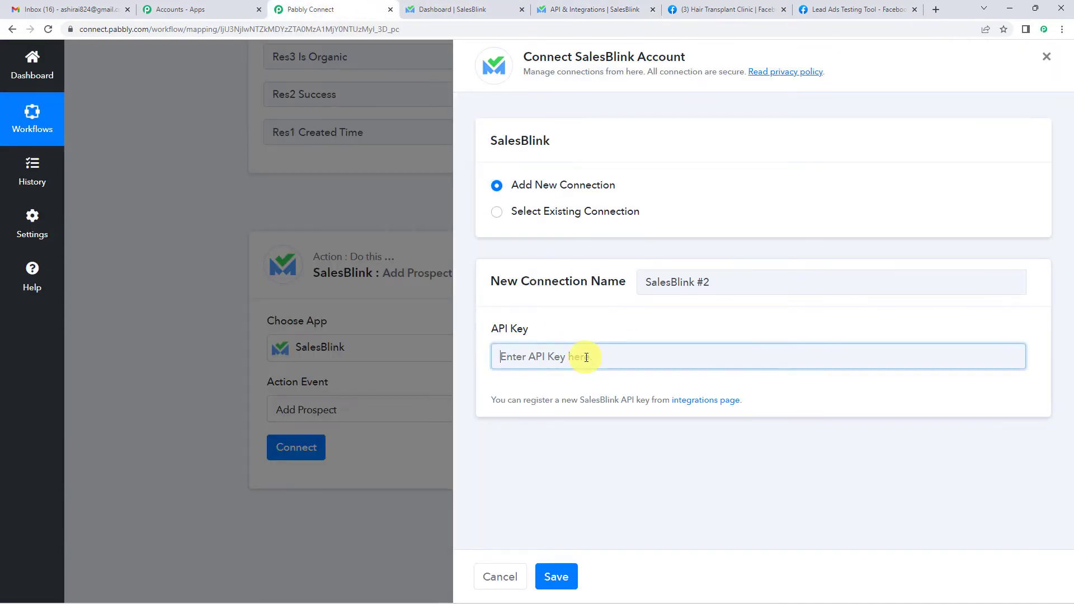
- Save the SalesBlink connection, select the Pabbly Integration campaign, and switch to the SalesBlink dashboard
click(556, 576)
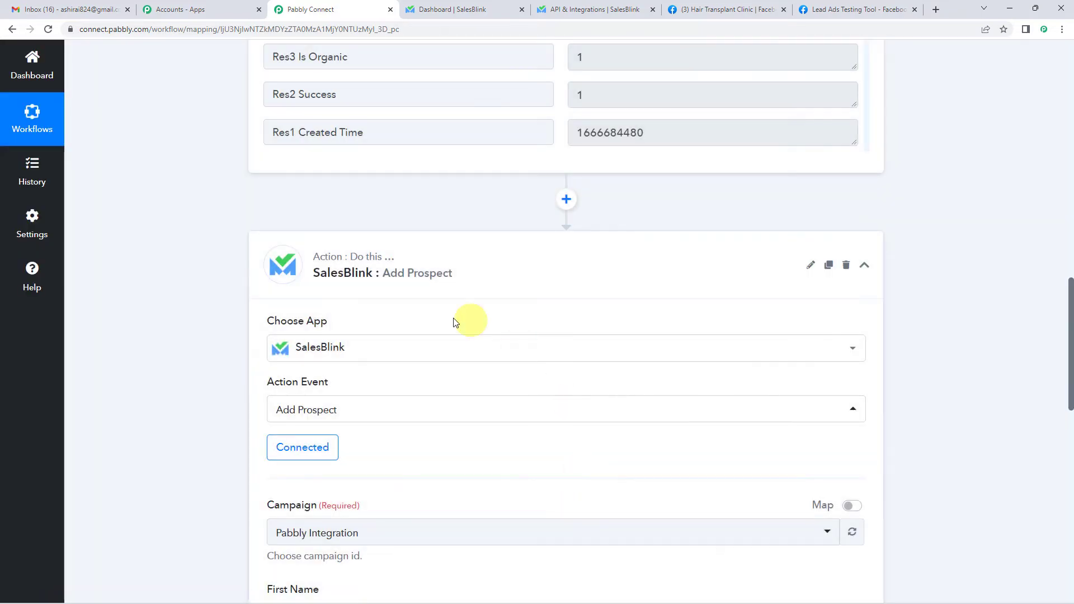
scroll(316, 358, down, 2)
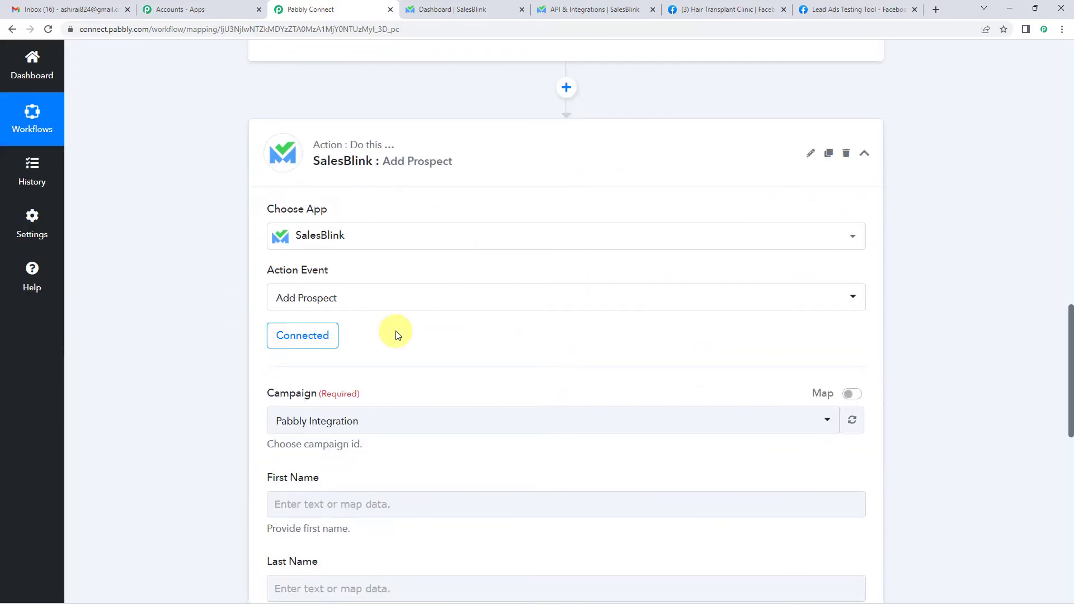
scroll(396, 330, down, 1)
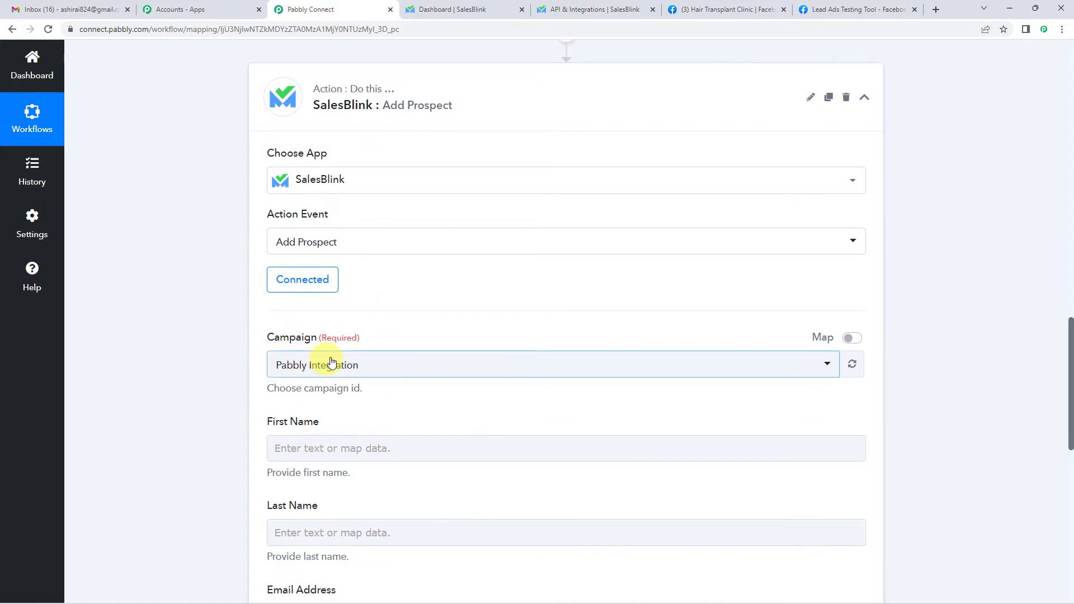
scroll(313, 364, down, 2)
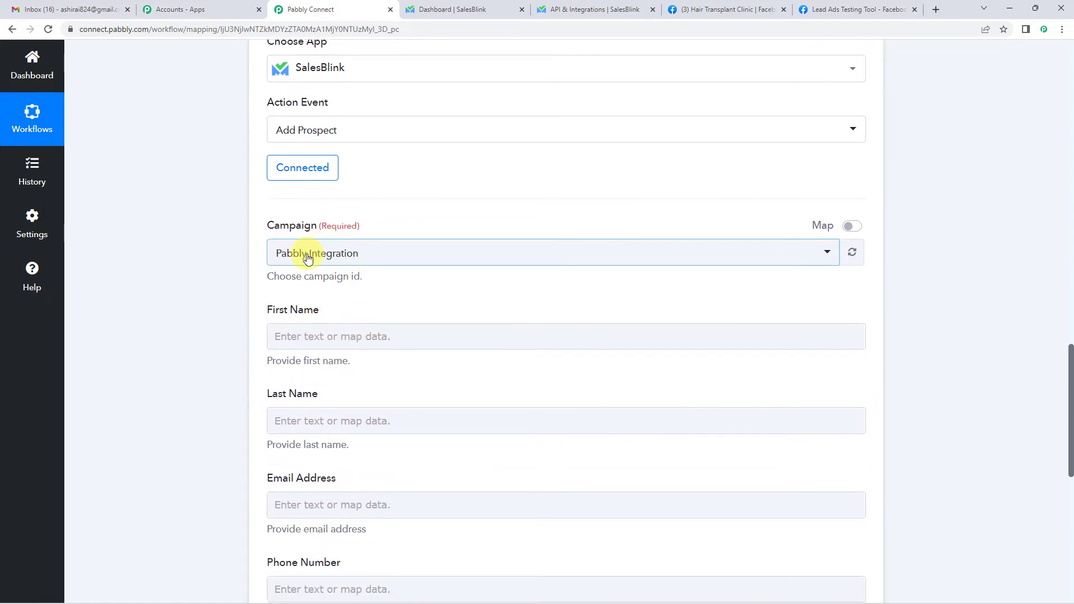
click(307, 258)
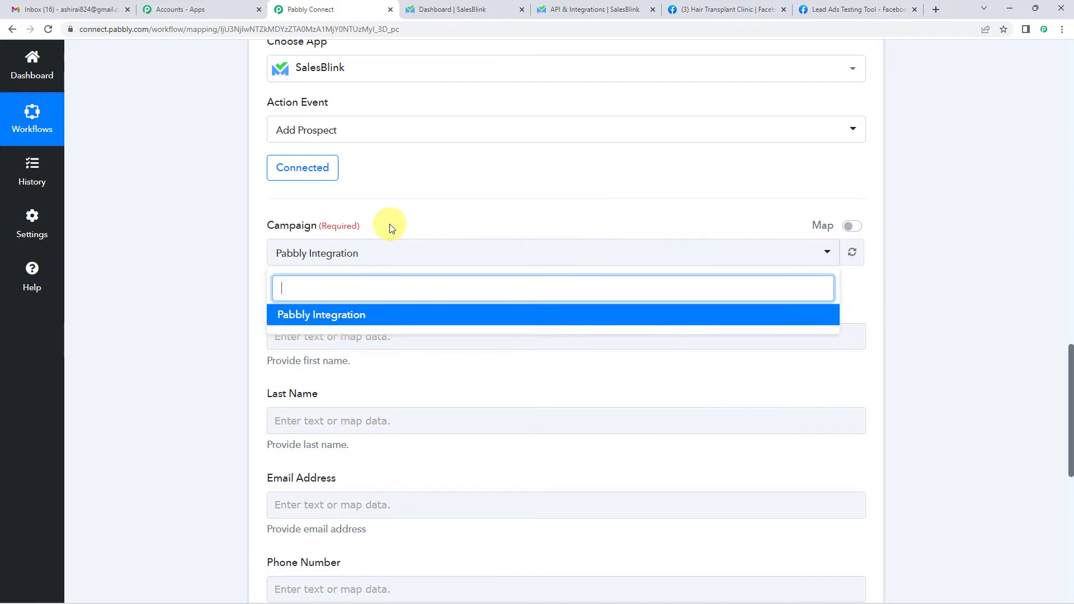
click(338, 317)
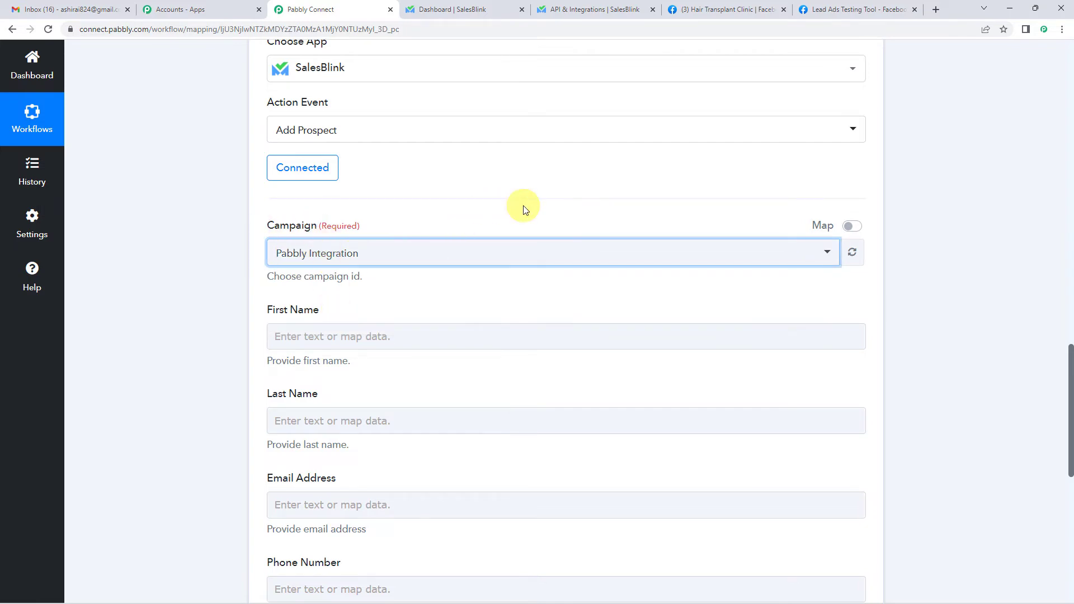
click(490, 5)
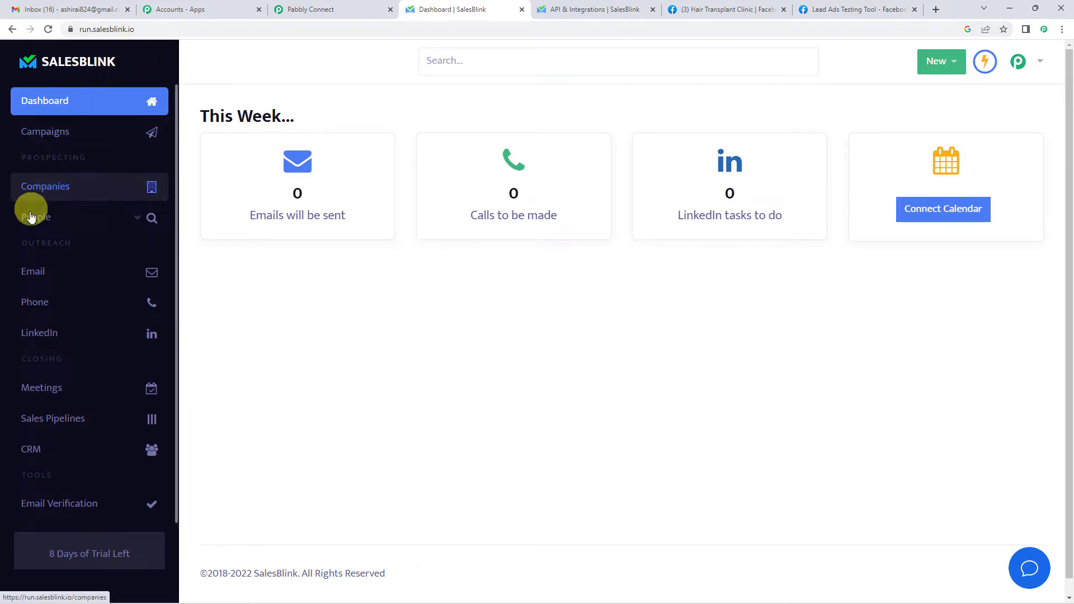
- View the 2 prospects in the Pabbly Integration draft campaign, then return to the Pabbly Connect workflow
click(53, 135)
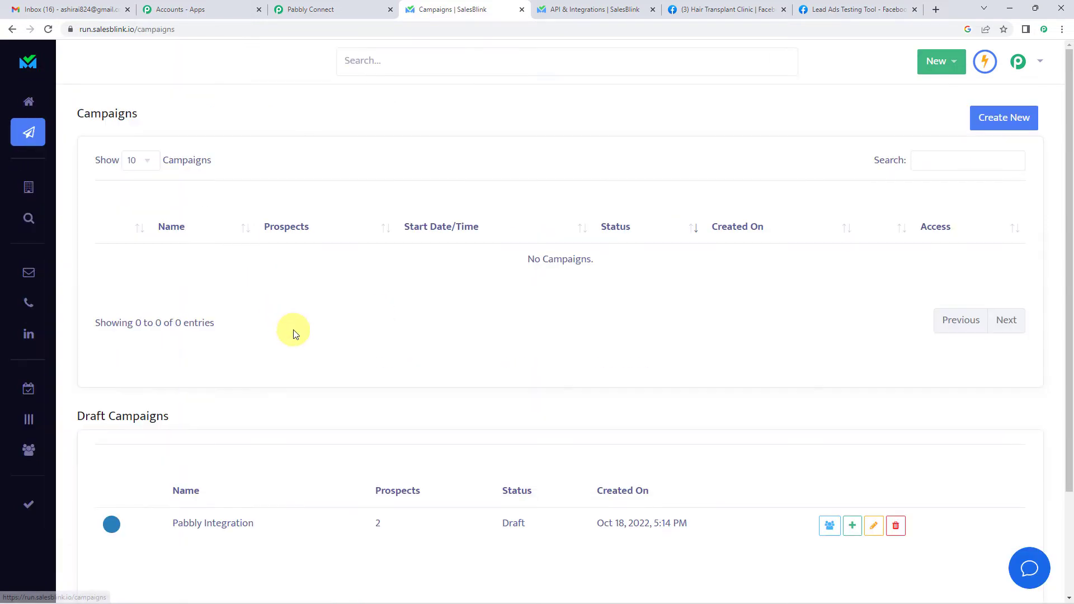
scroll(237, 314, down, 1)
scroll(215, 314, down, 1)
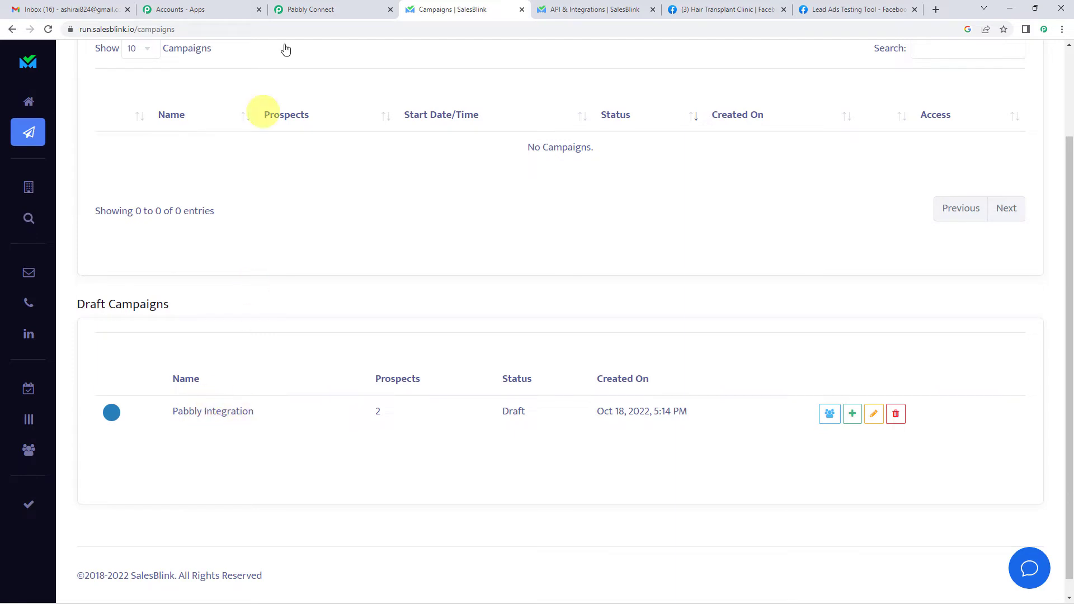
click(316, 9)
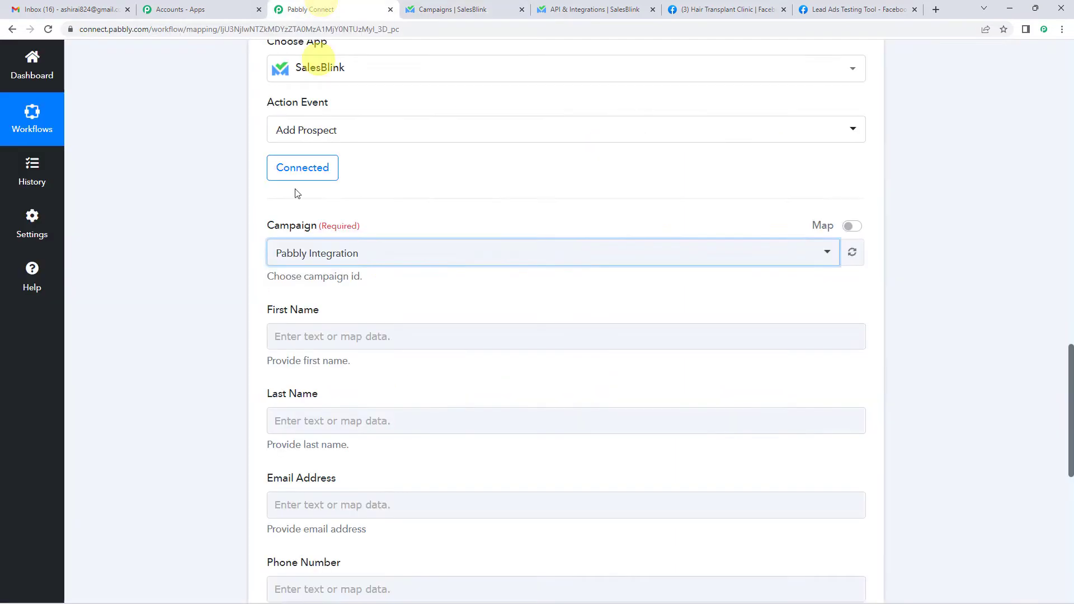
click(459, 16)
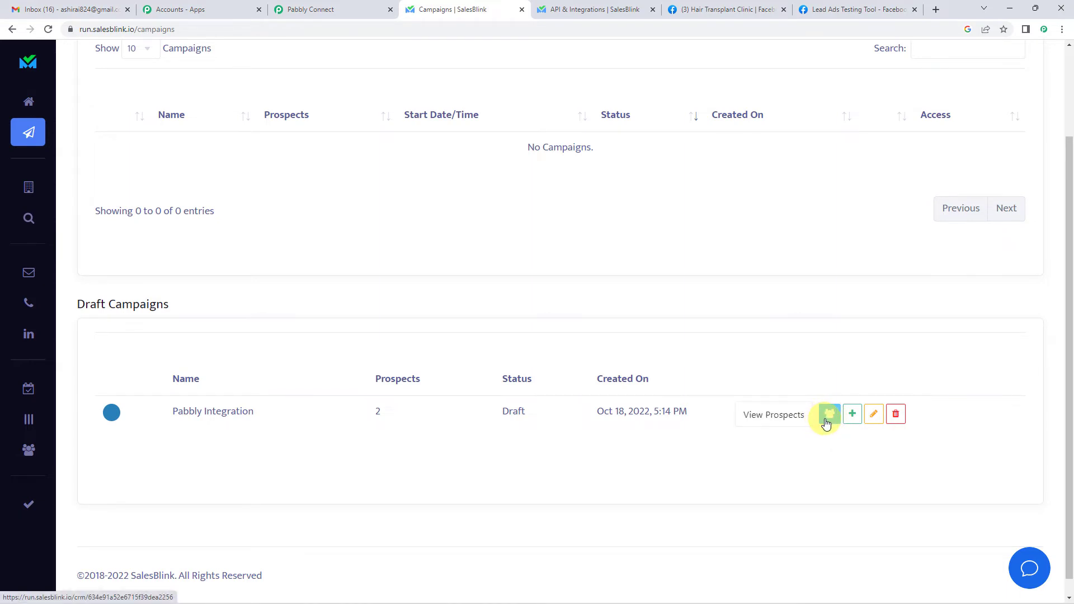
click(829, 415)
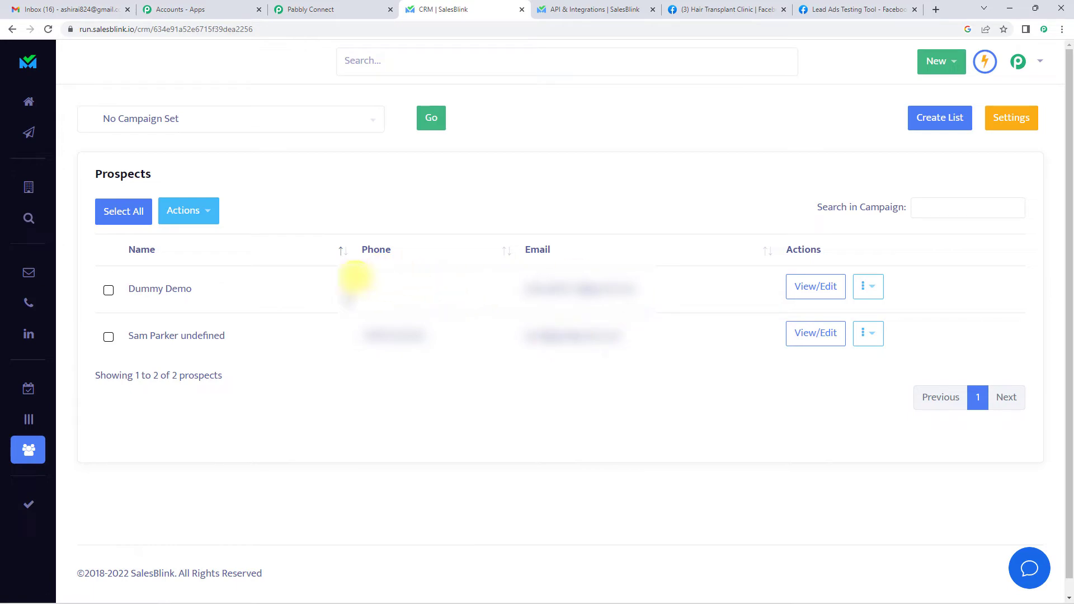
click(363, 5)
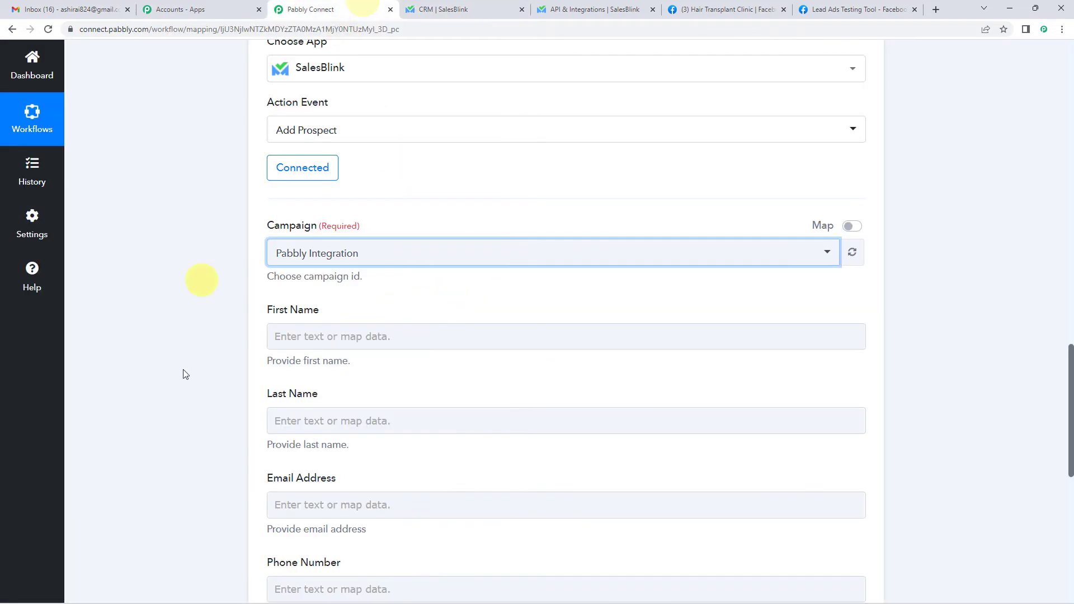
scroll(183, 369, up, 10)
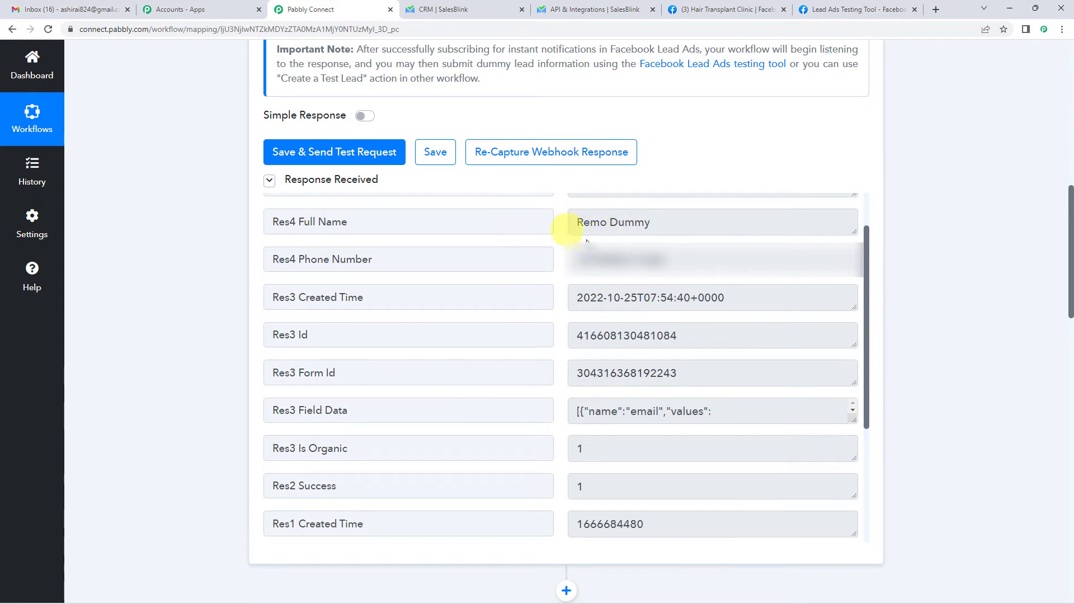
click(467, 9)
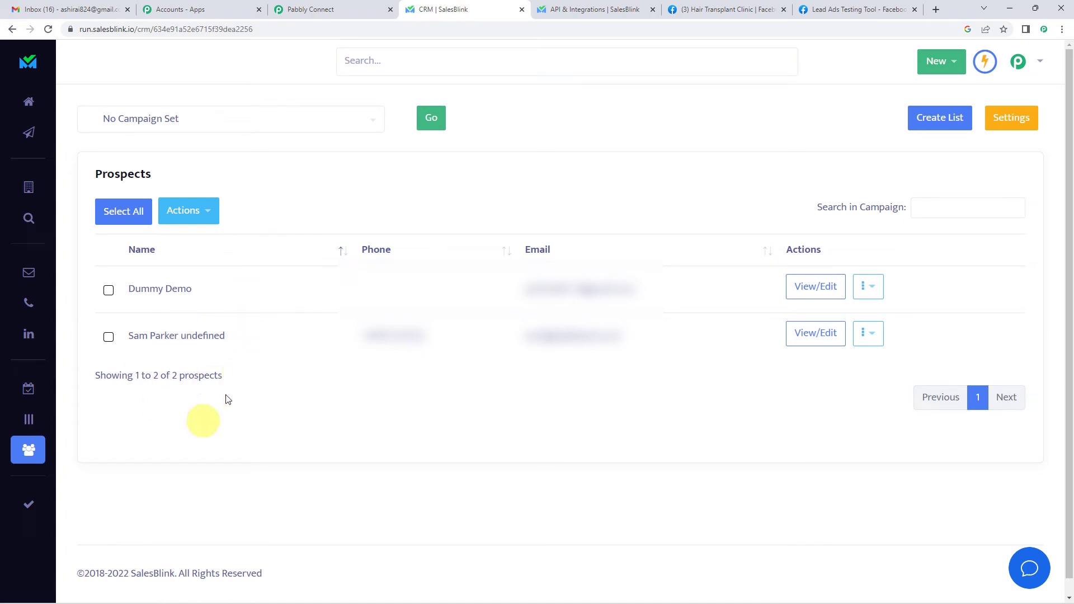
click(306, 9)
scroll(168, 302, down, 10)
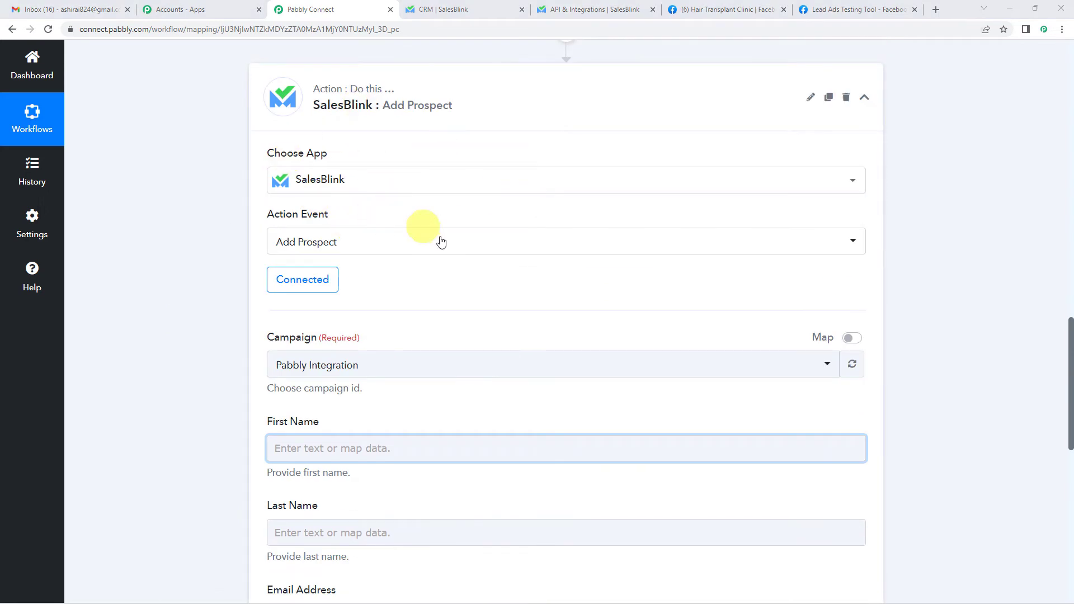
scroll(439, 239, down, 2)
scroll(439, 240, down, 2)
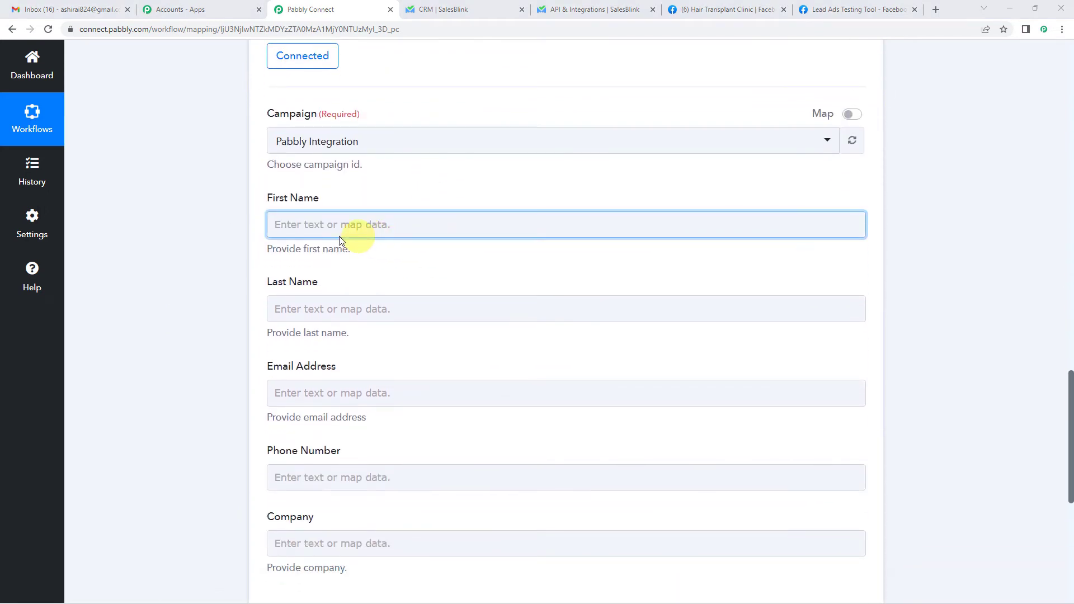
click(353, 220)
click(353, 226)
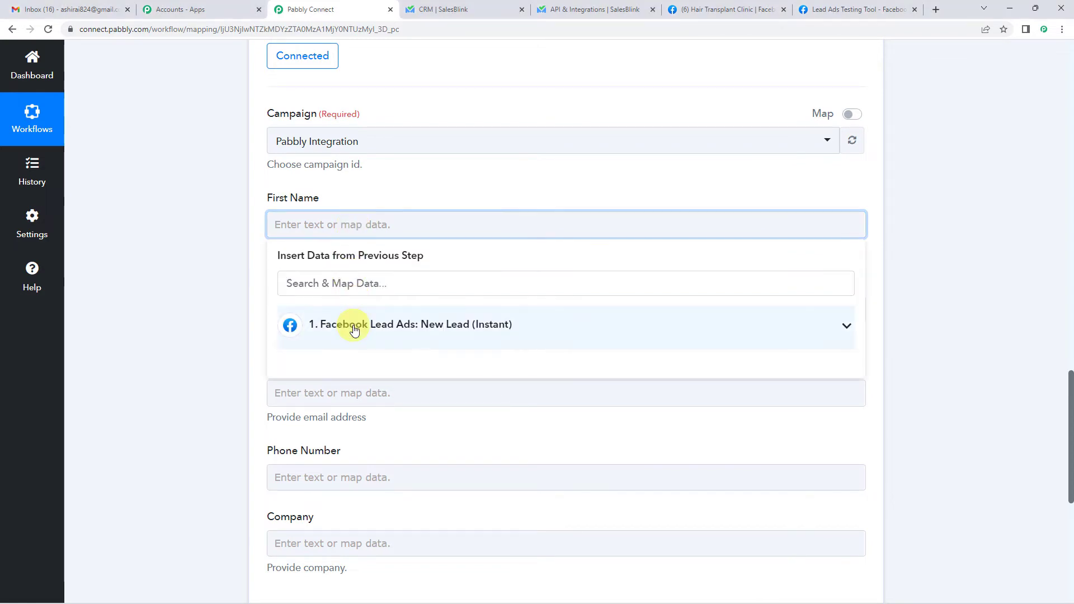
click(377, 329)
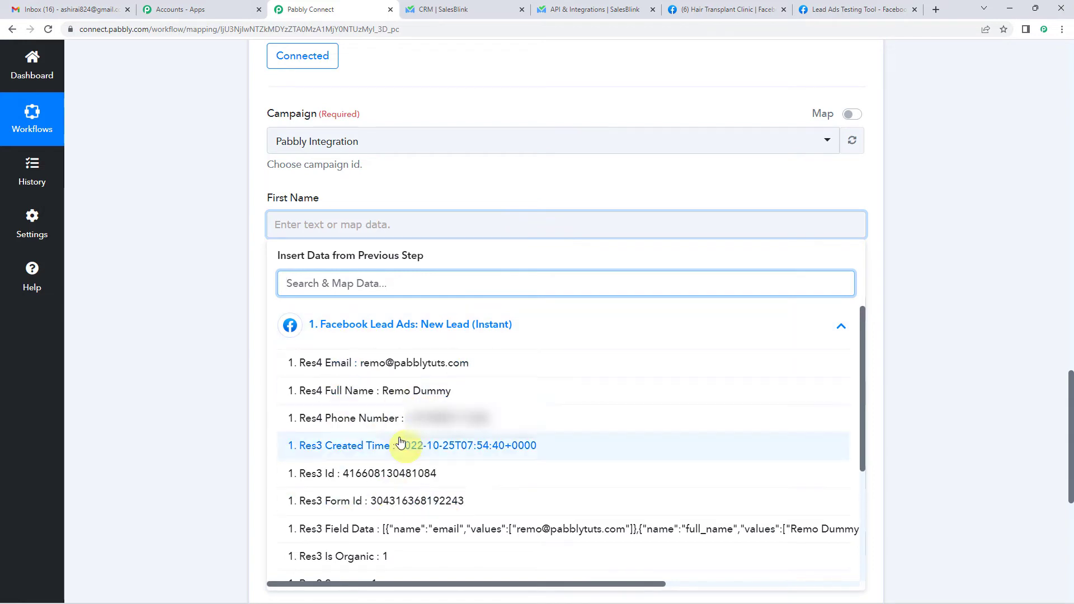
click(375, 325)
click(226, 381)
scroll(226, 380, up, 3)
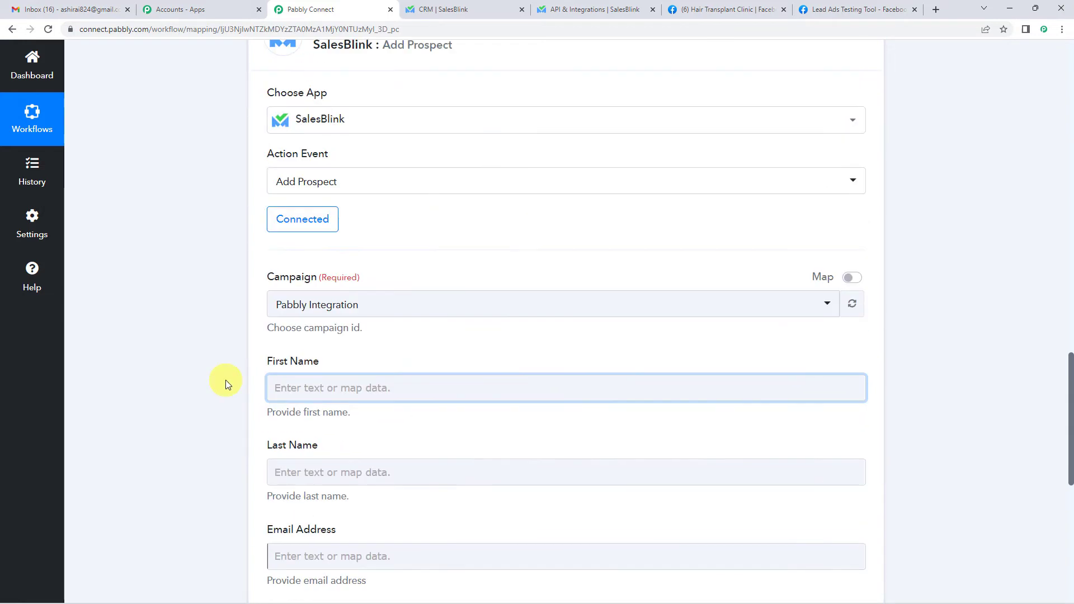
scroll(226, 380, up, 15)
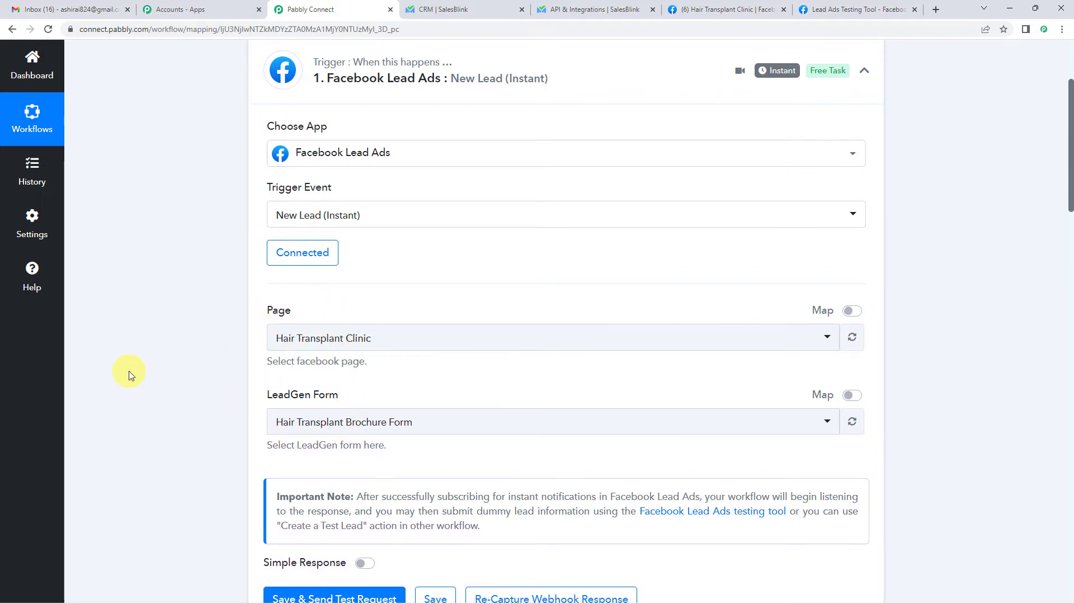
scroll(128, 371, down, 5)
scroll(129, 371, down, 4)
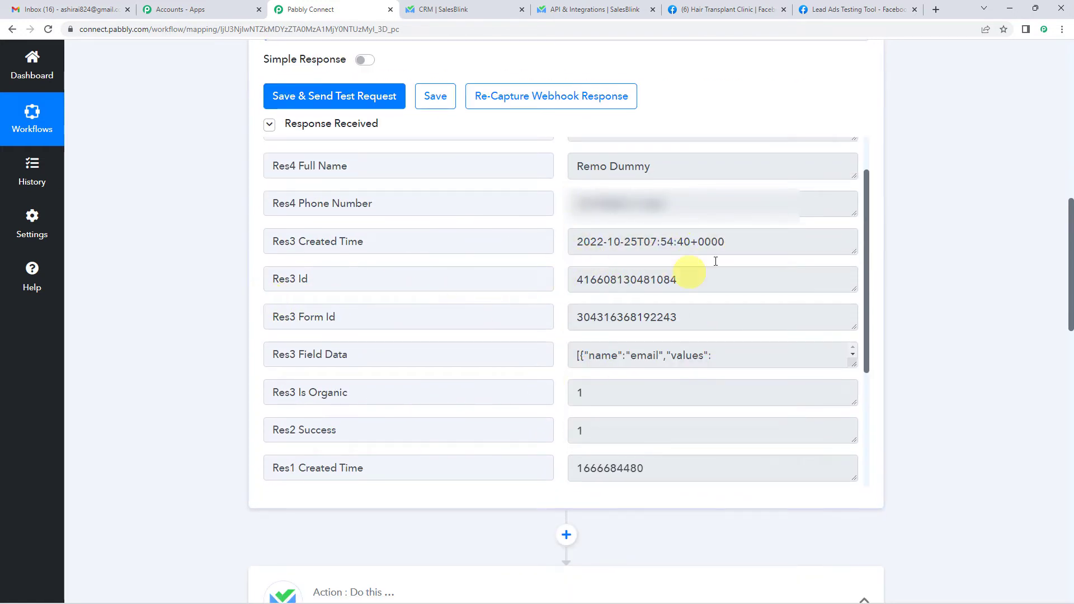
scroll(240, 333, down, 7)
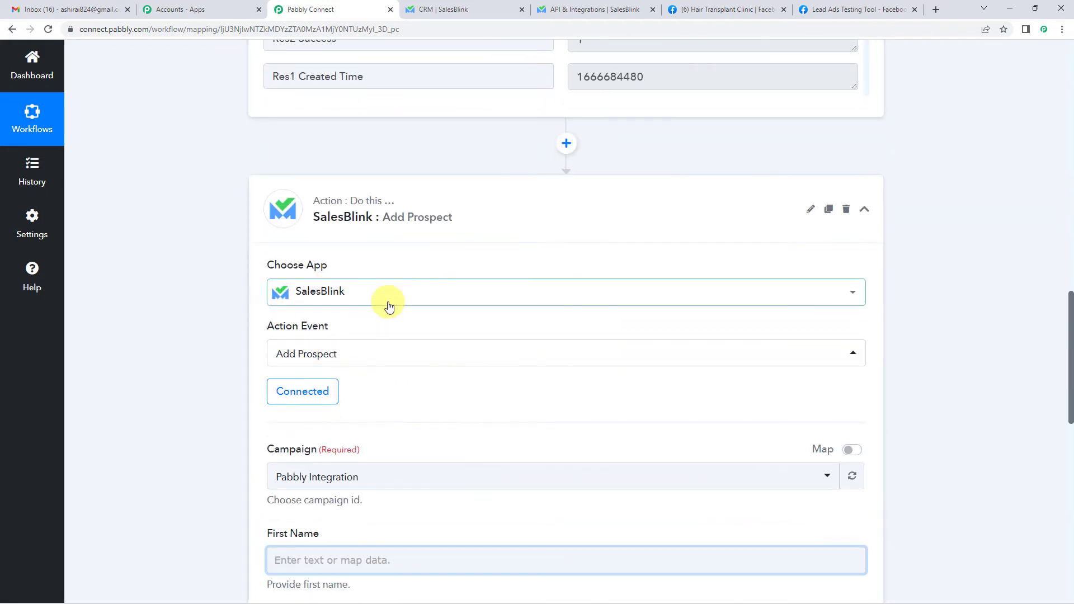
scroll(389, 304, down, 6)
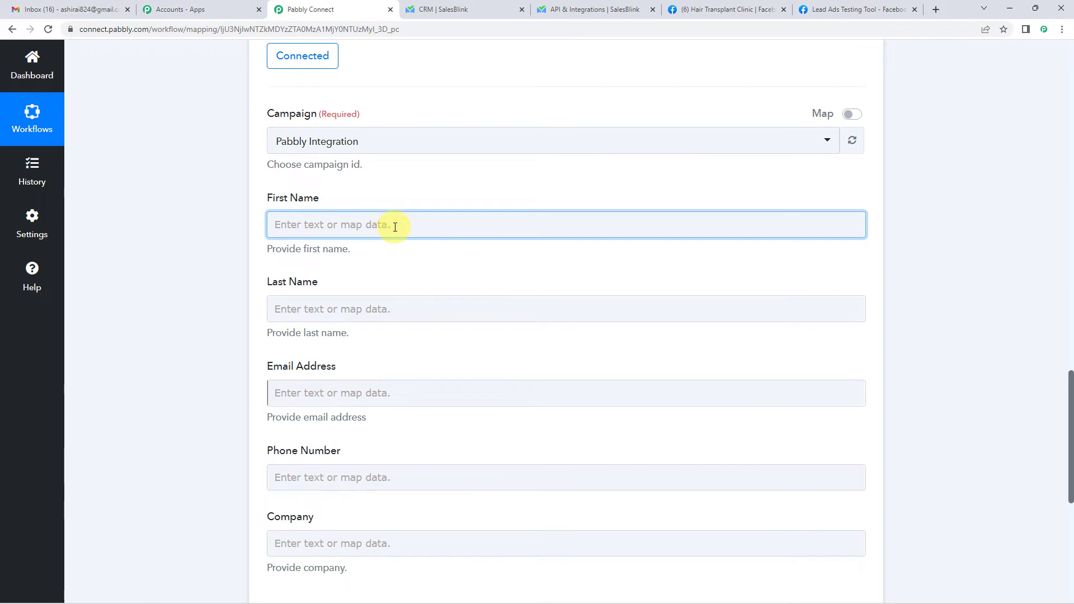
click(394, 227)
click(364, 325)
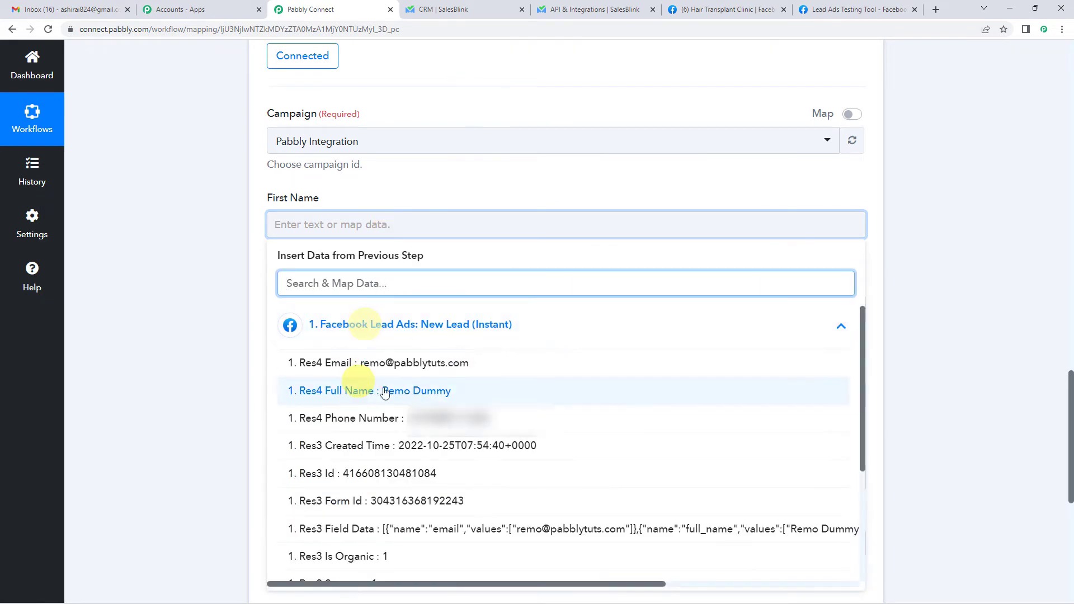
click(364, 401)
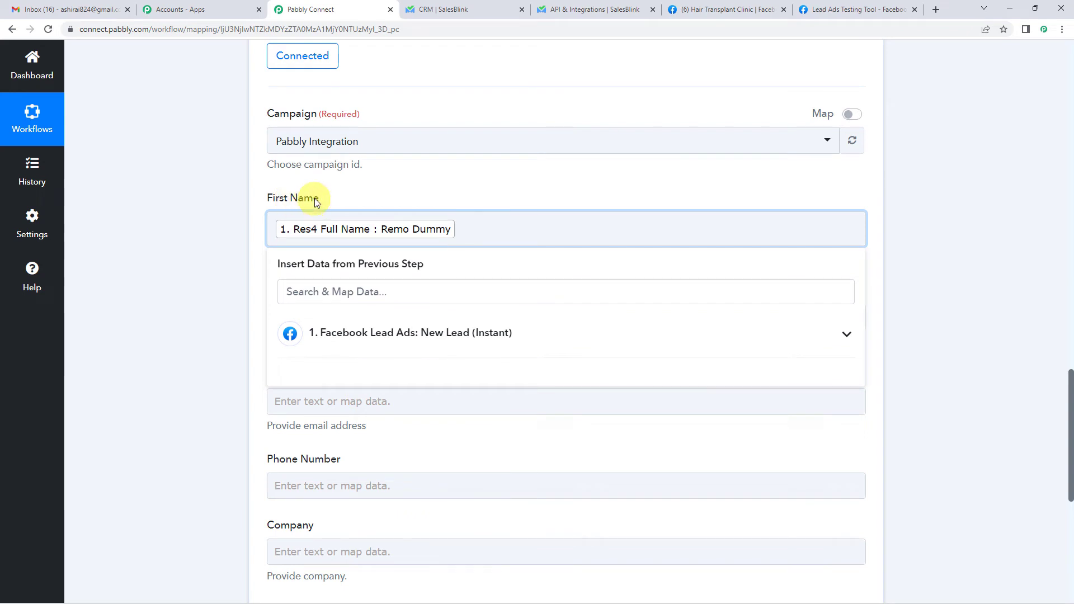
click(206, 293)
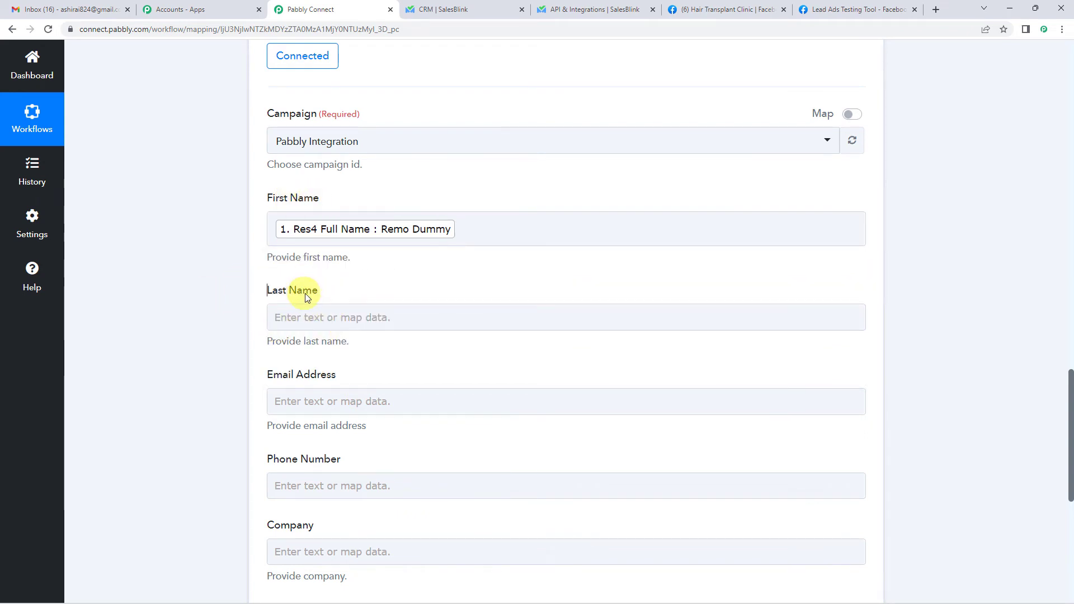
click(382, 234)
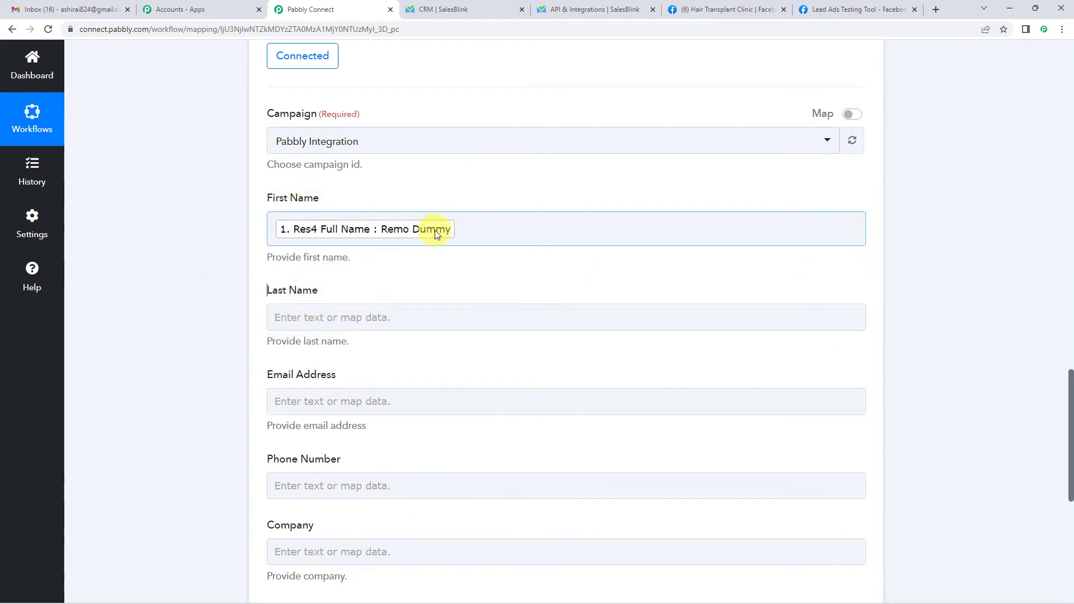
click(467, 229)
key(BackSpace)
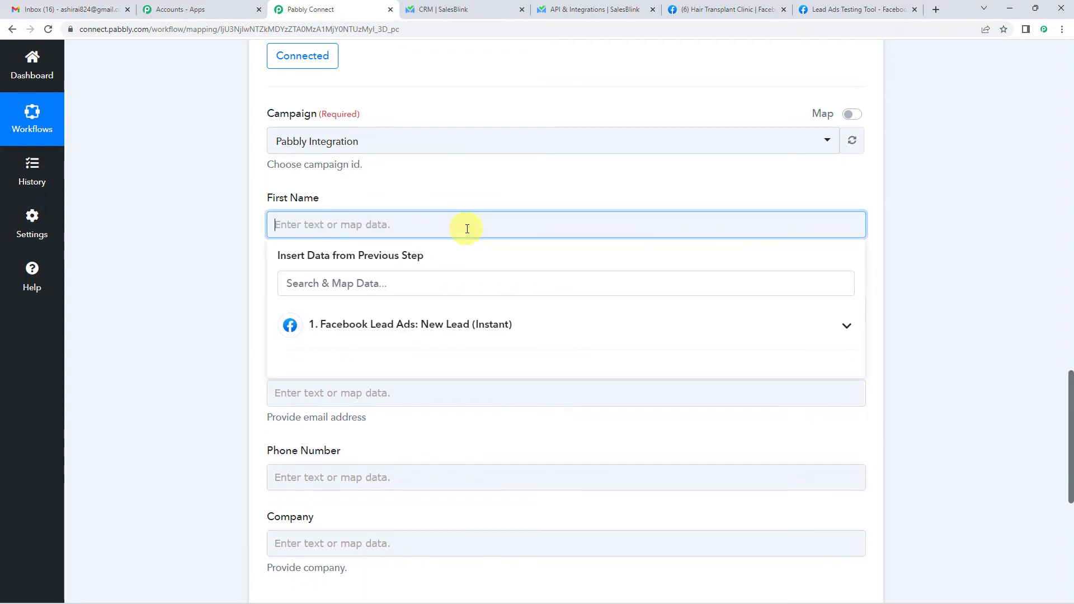
click(196, 277)
scroll(196, 275, up, 5)
scroll(196, 275, up, 2)
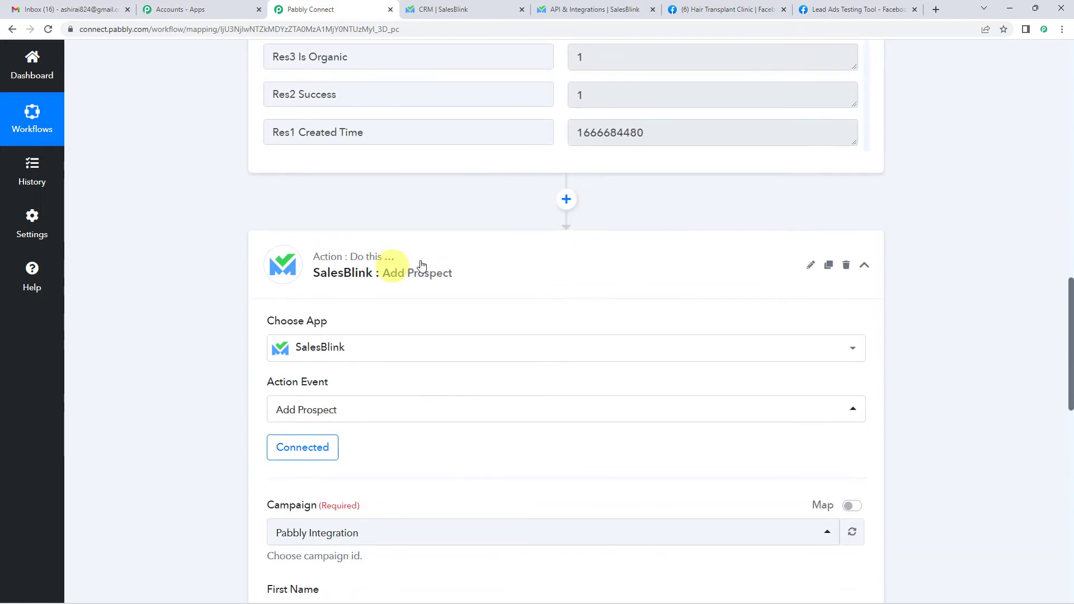
- Insert a Text Formatter by Pabbly step with the Split Text action before SalesBlink, then connect it
click(565, 198)
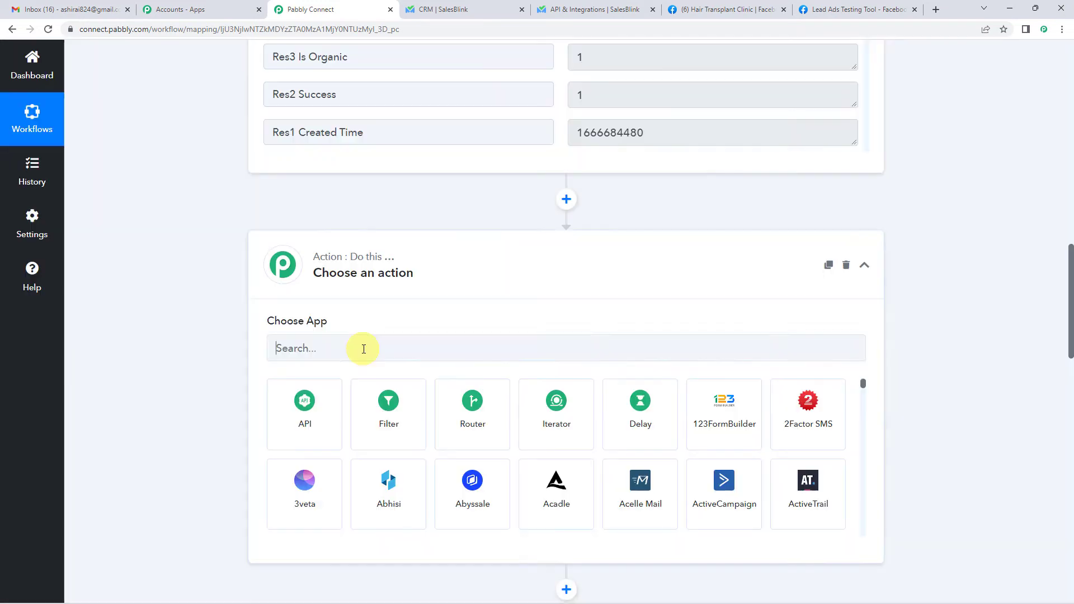
click(364, 349)
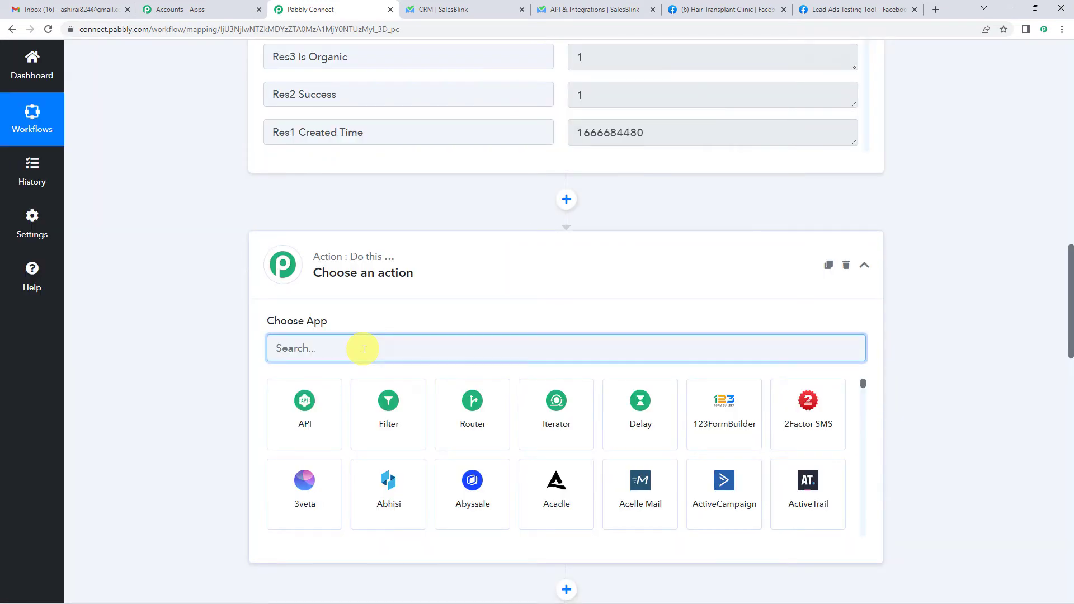
text(text)
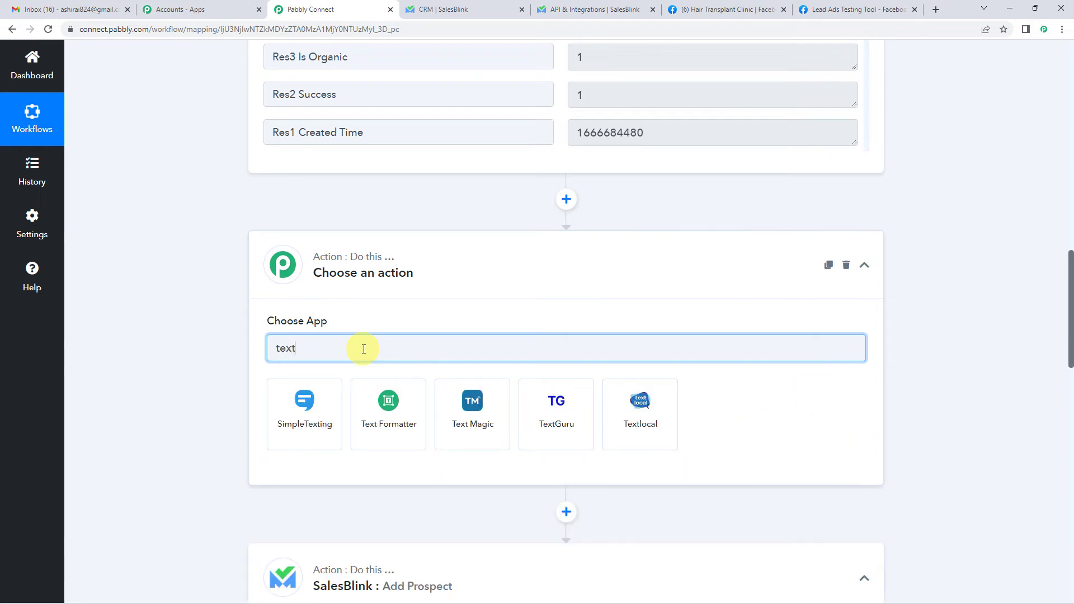
text( f)
click(296, 408)
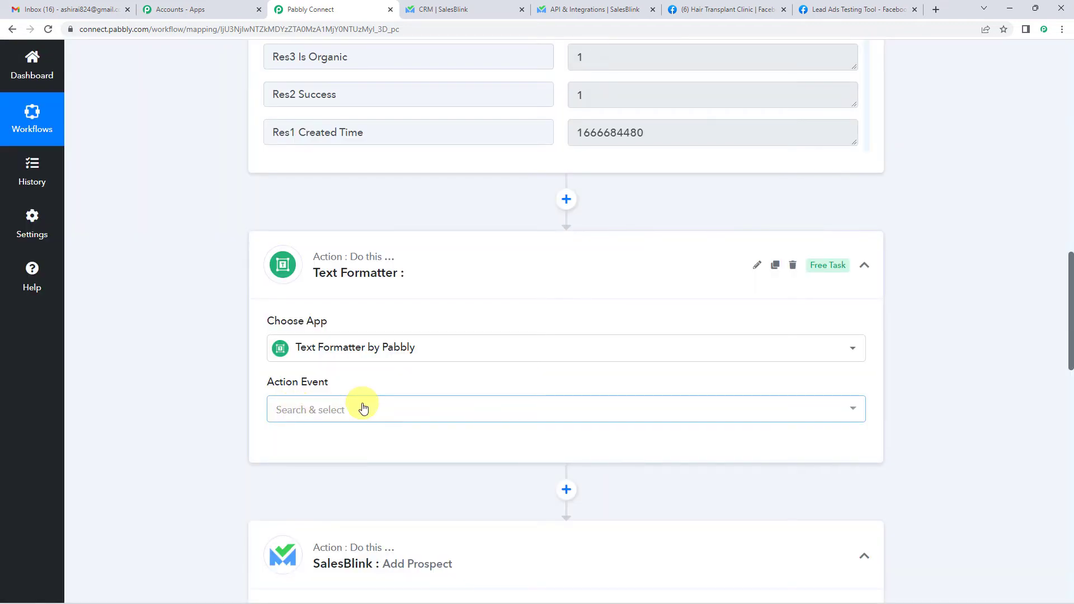
click(360, 407)
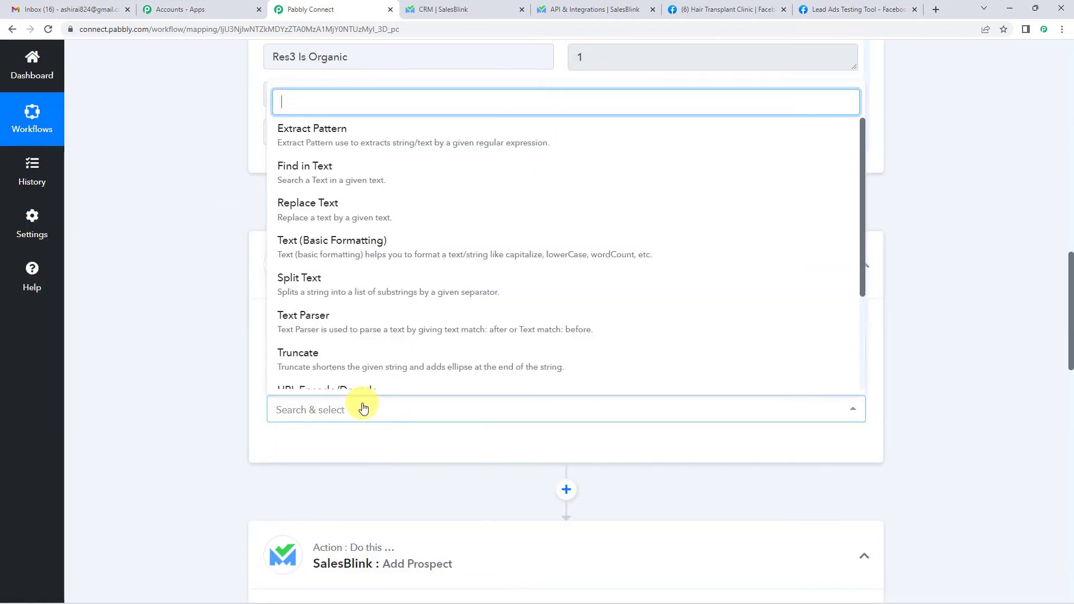
click(331, 283)
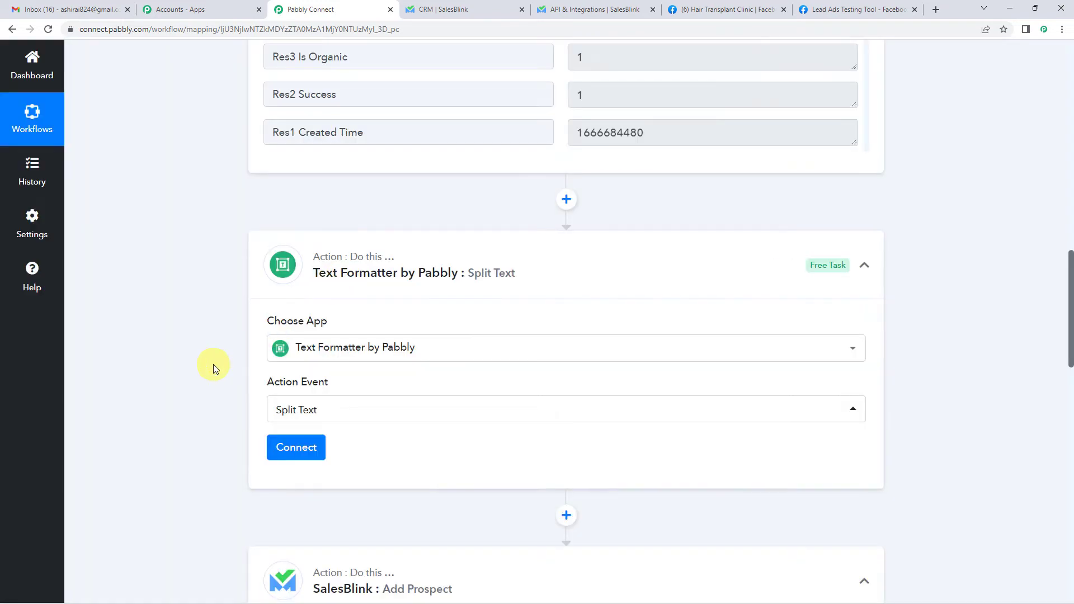
scroll(252, 352, down, 2)
click(303, 337)
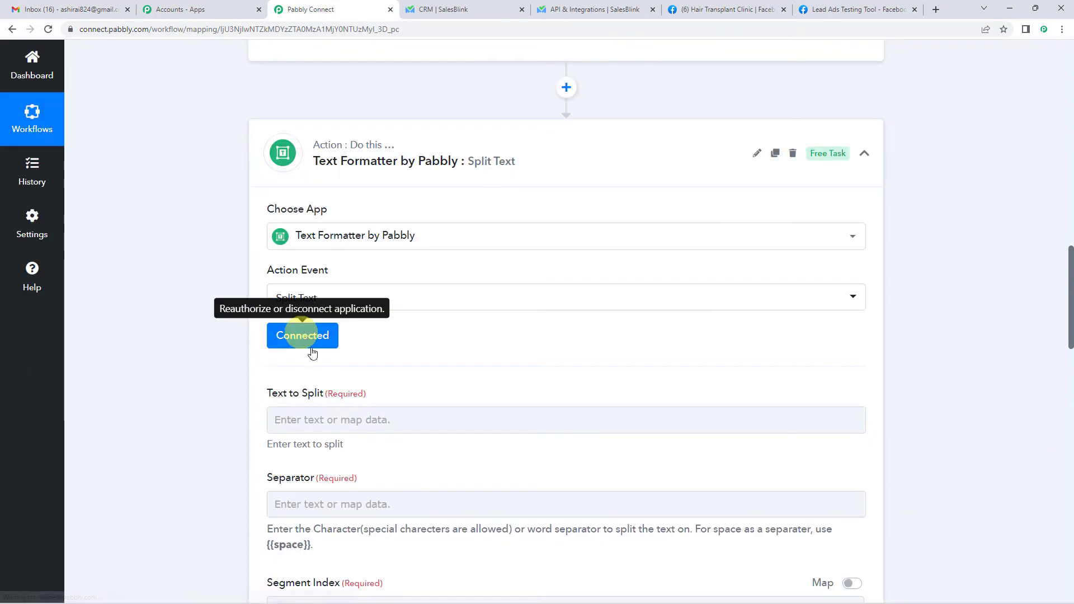
scroll(369, 347, down, 2)
- Map the Facebook lead's Res4 Full Name into Text to Split
click(355, 306)
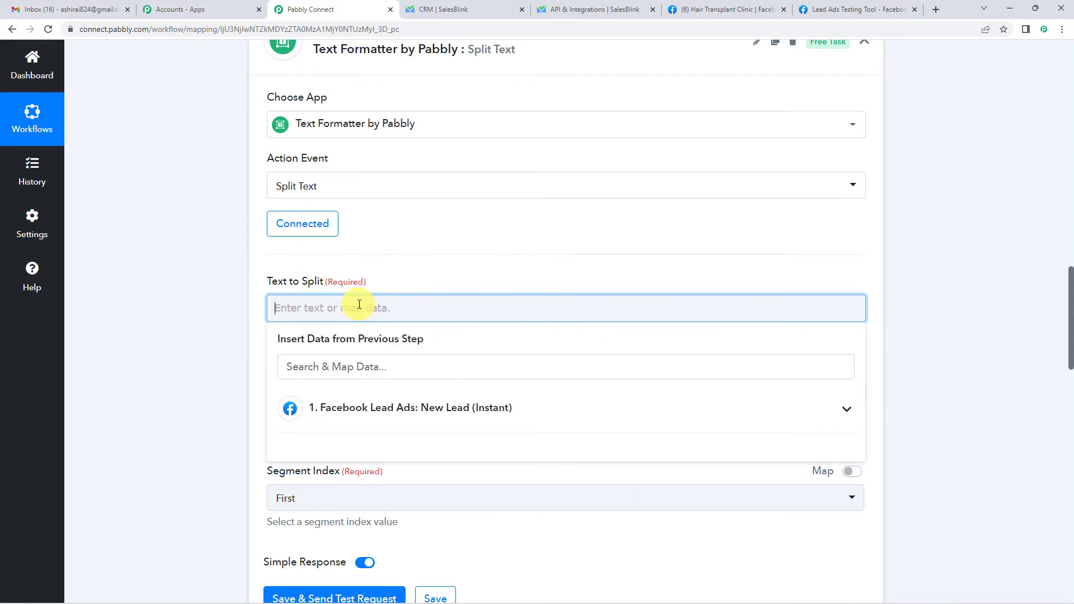
click(364, 409)
scroll(364, 412, down, 2)
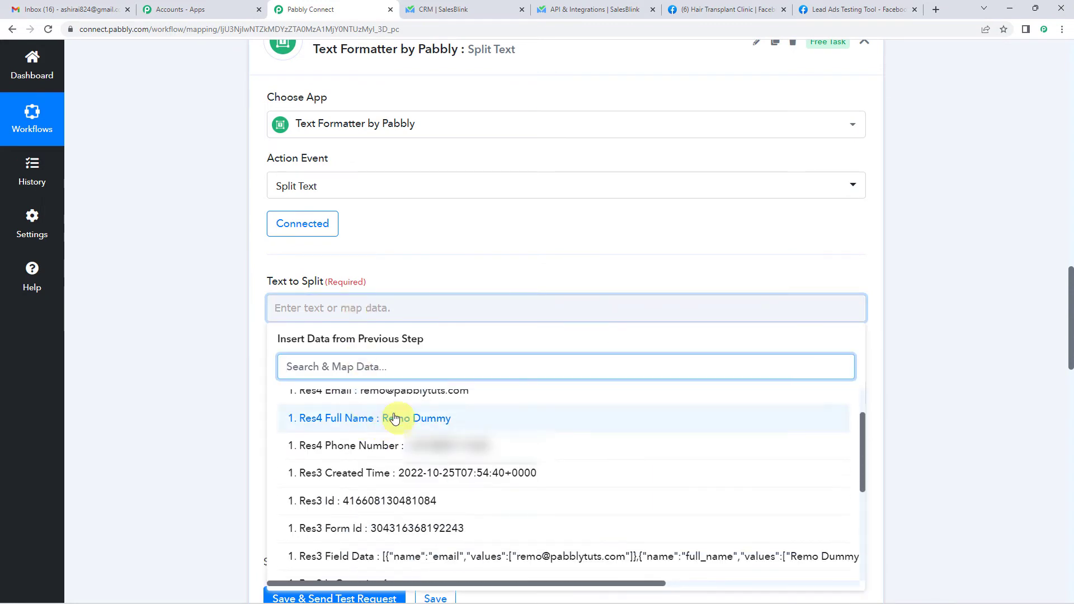
click(370, 419)
click(208, 334)
scroll(235, 335, down, 1)
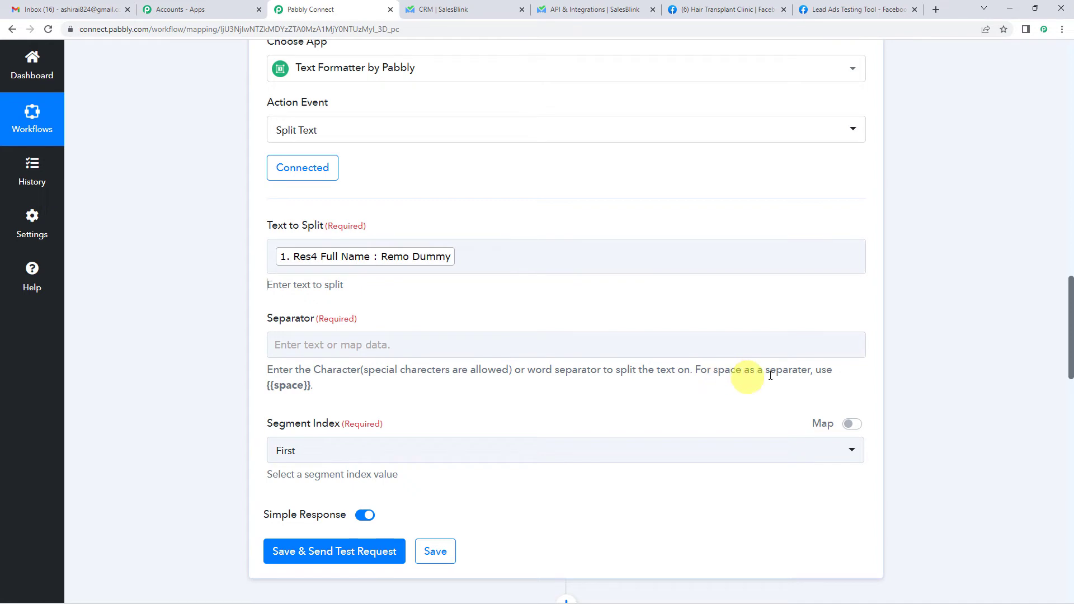
- Copy the {{space}} placeholder from the help text and paste it into Separator
drag(264, 385, 306, 385)
click(424, 385)
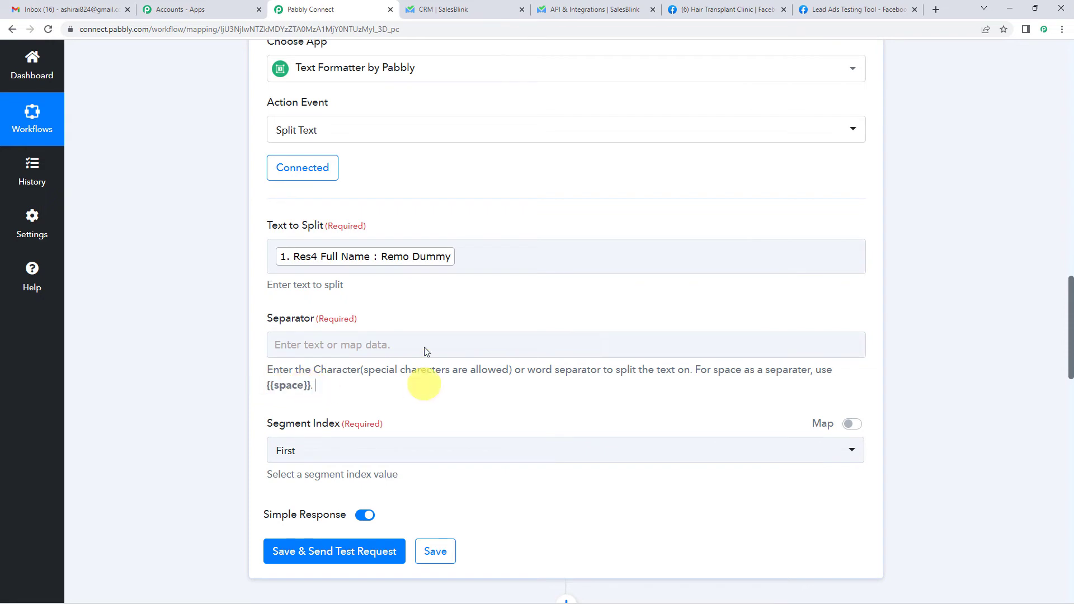
click(409, 258)
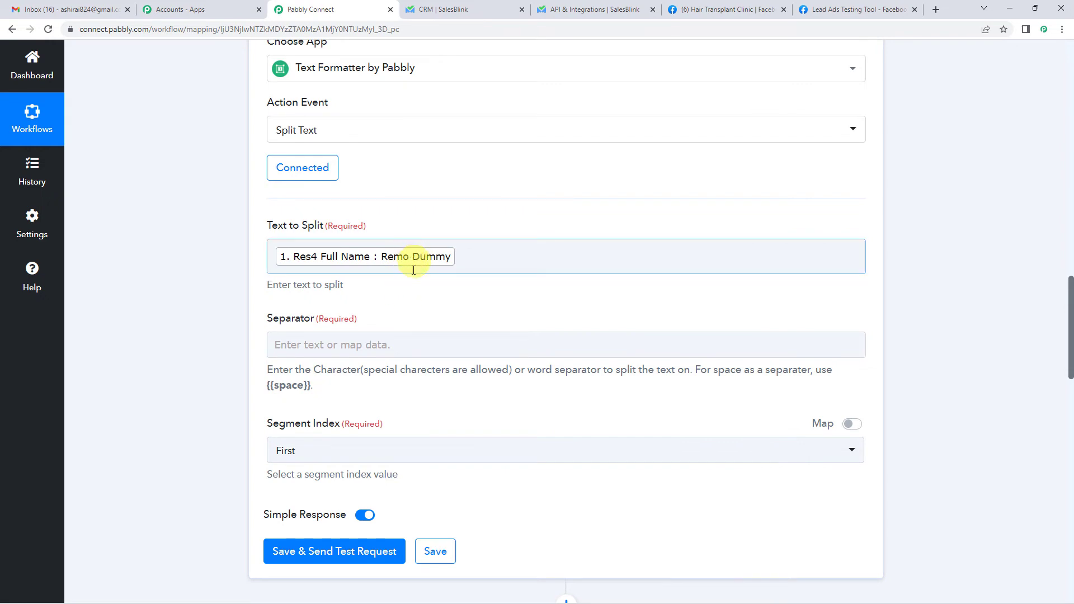
drag(268, 386, 307, 386)
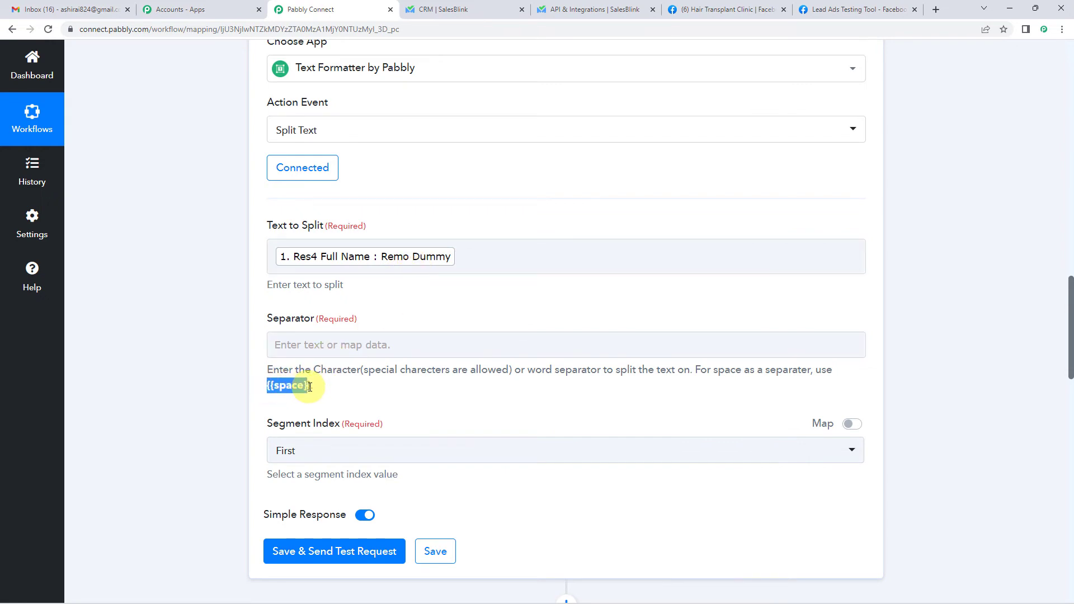
click(312, 344)
text({{space}})
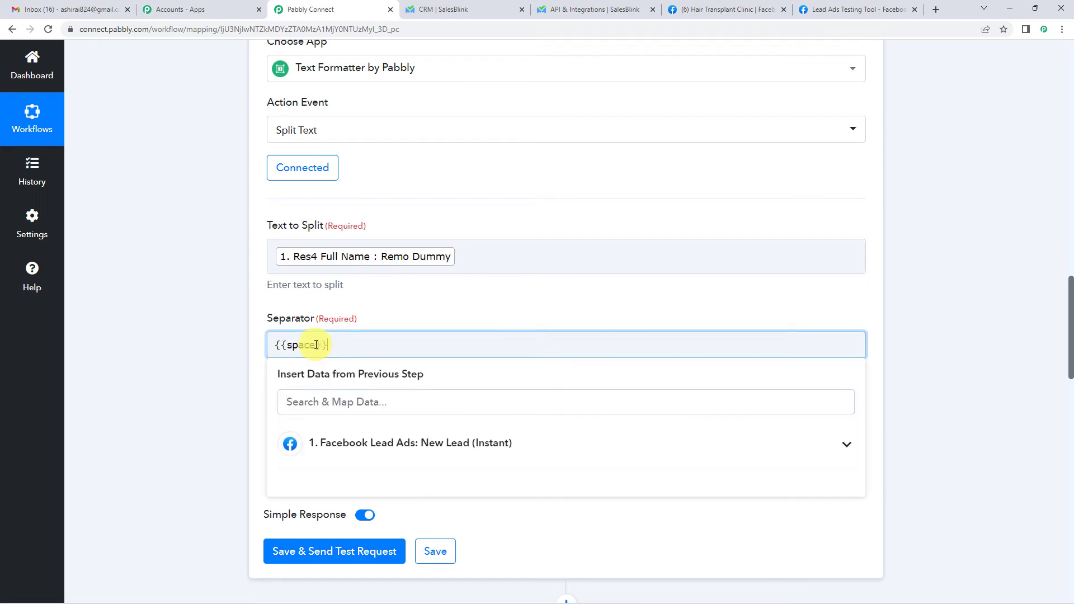
click(418, 280)
- Set Segment Index to All, then save the step and send a test request
scroll(412, 290, down, 1)
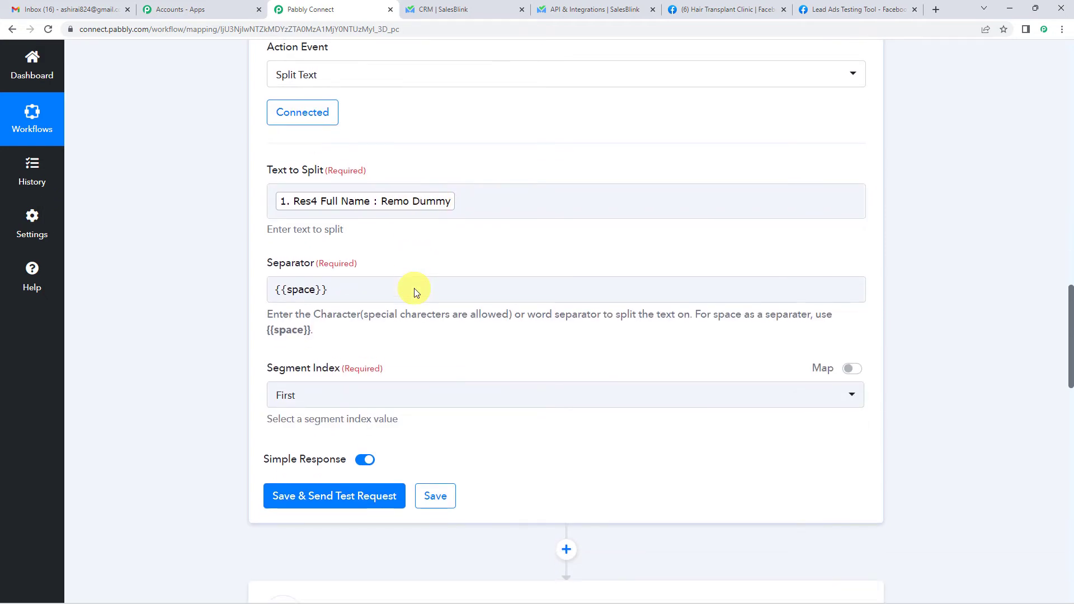
click(312, 397)
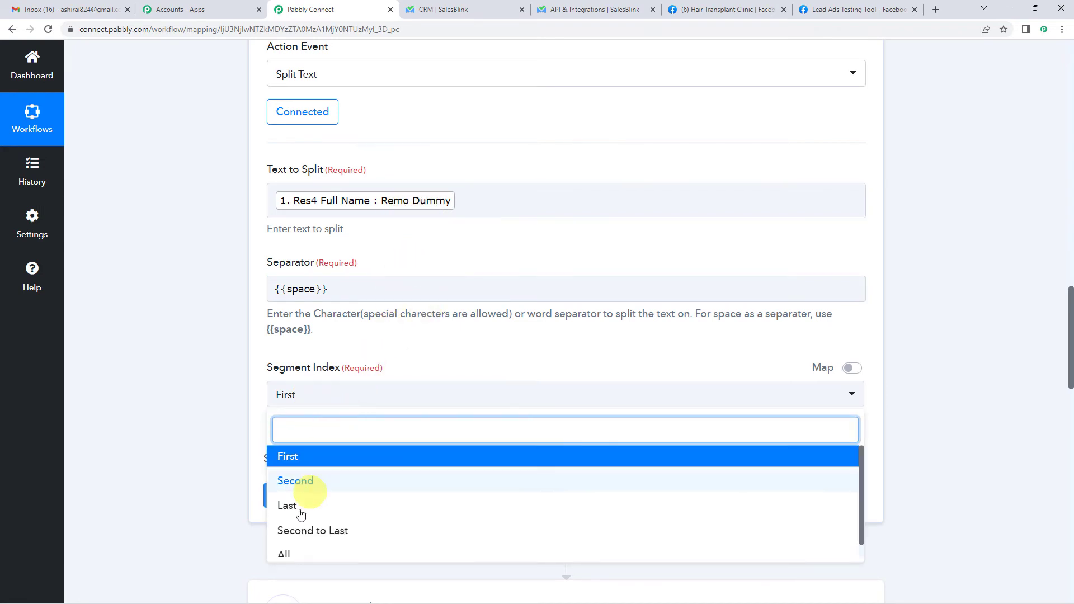
scroll(293, 533, down, 1)
click(292, 543)
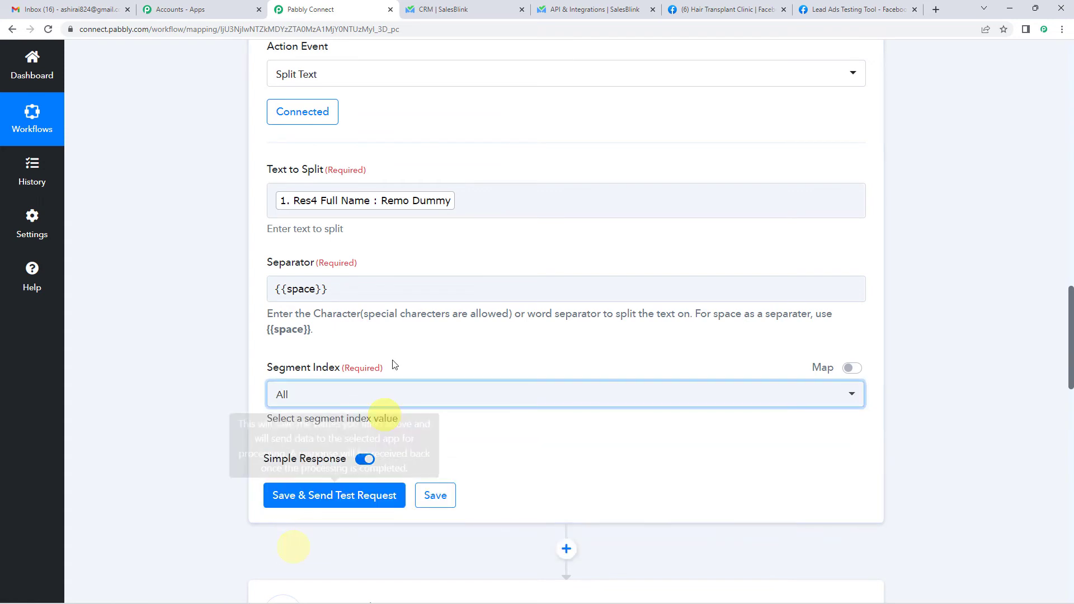
click(311, 498)
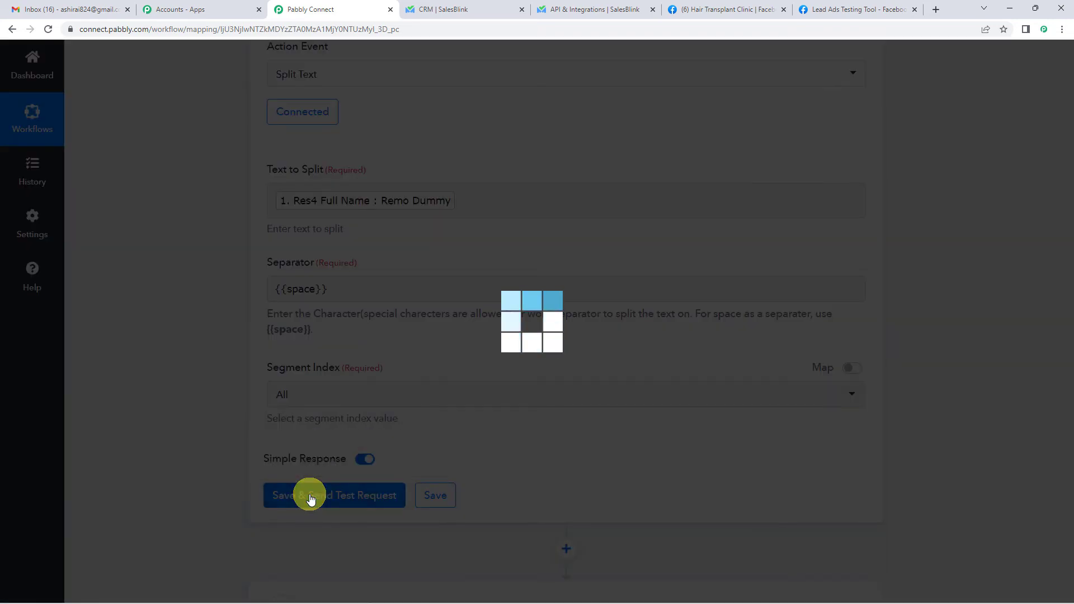
- Scroll through the Split Text test response to check the name parts in Result 0 and Result 1
scroll(593, 343, down, 4)
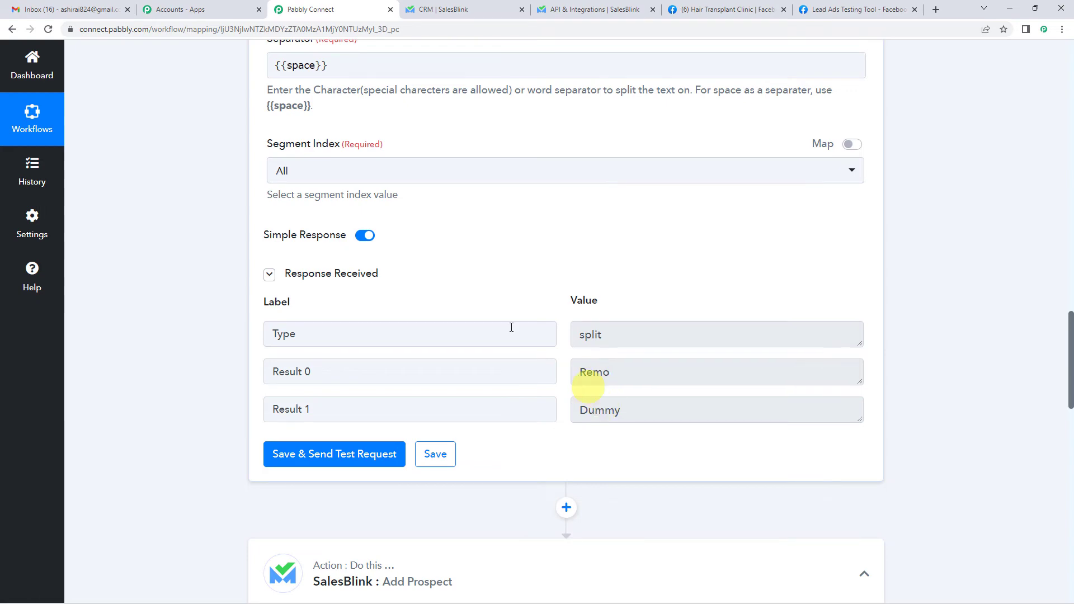
scroll(472, 300, up, 3)
scroll(451, 348, down, 4)
scroll(452, 344, down, 3)
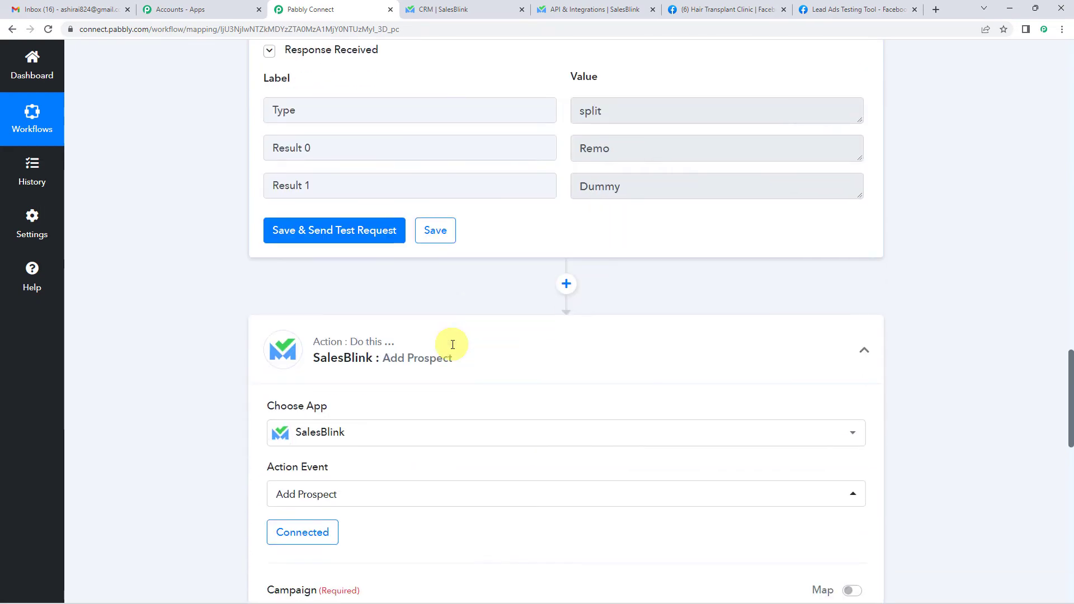
scroll(450, 344, down, 2)
scroll(448, 343, down, 1)
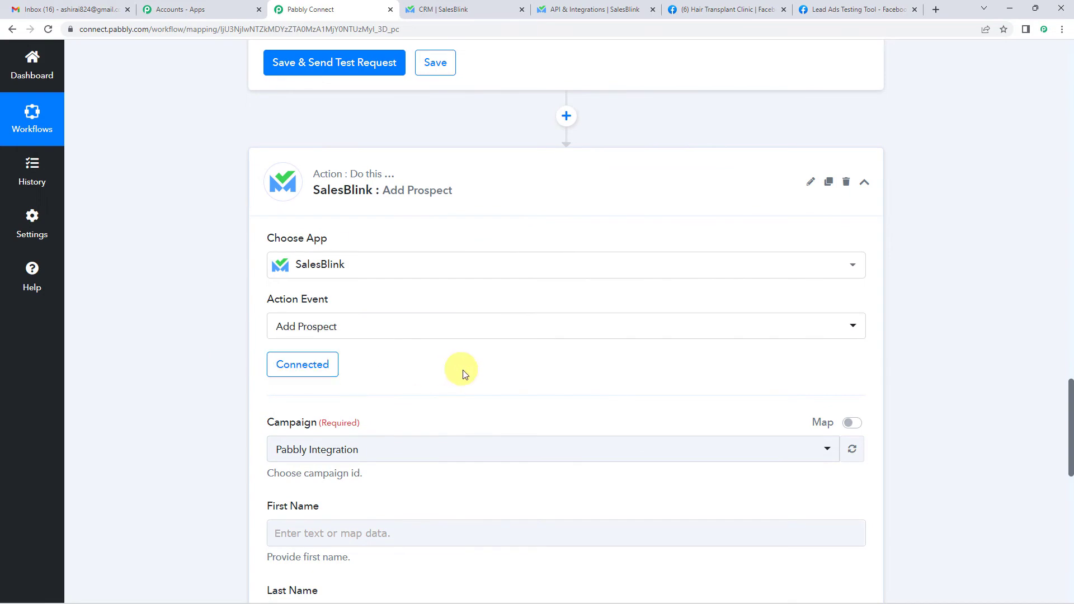
scroll(463, 371, up, 15)
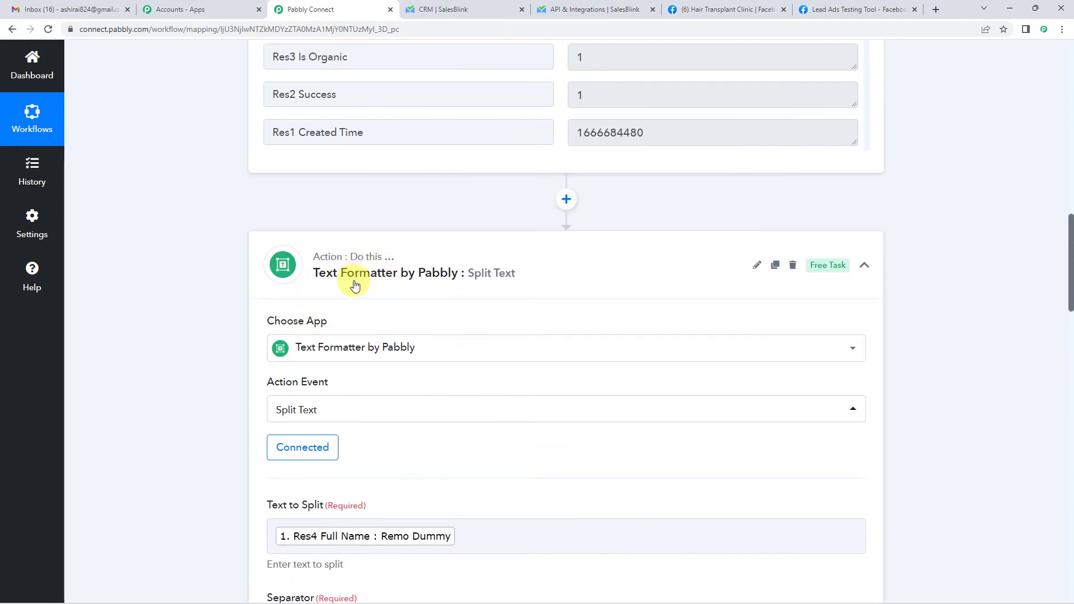
scroll(355, 283, down, 12)
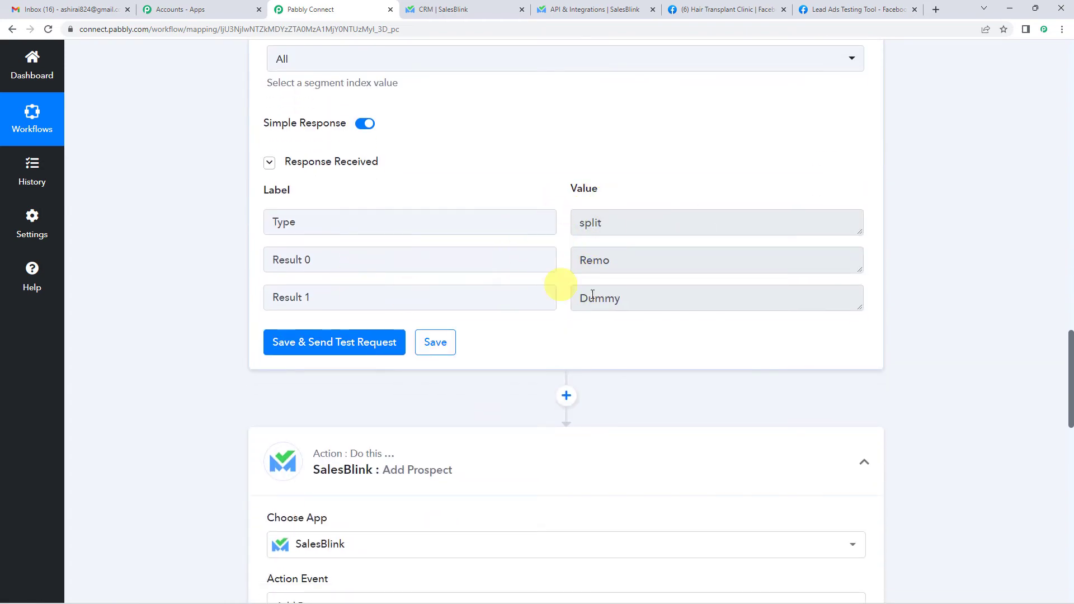
scroll(427, 343, down, 3)
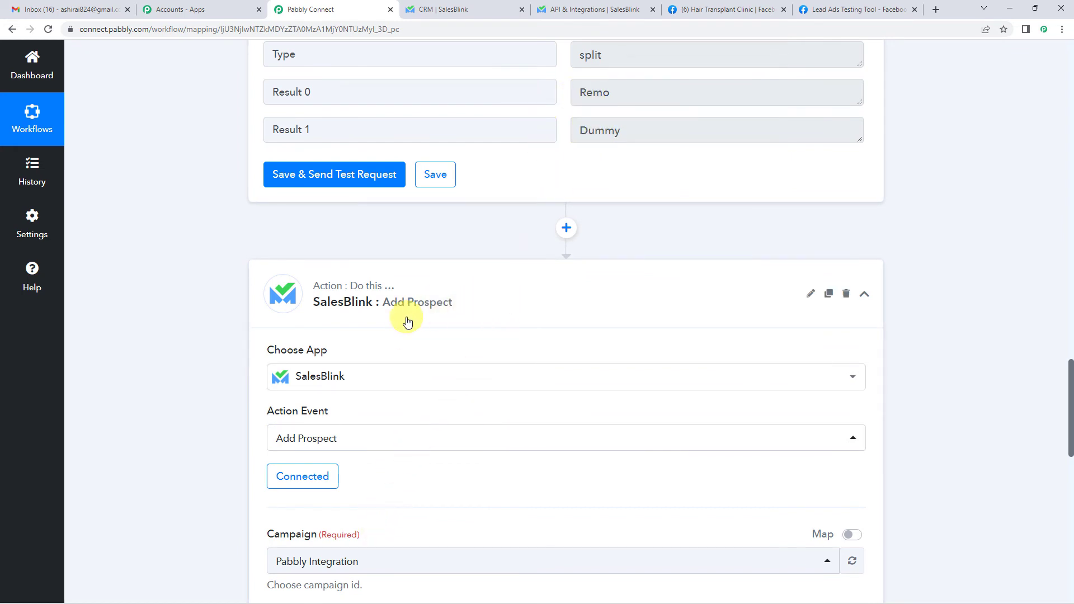
scroll(407, 322, down, 2)
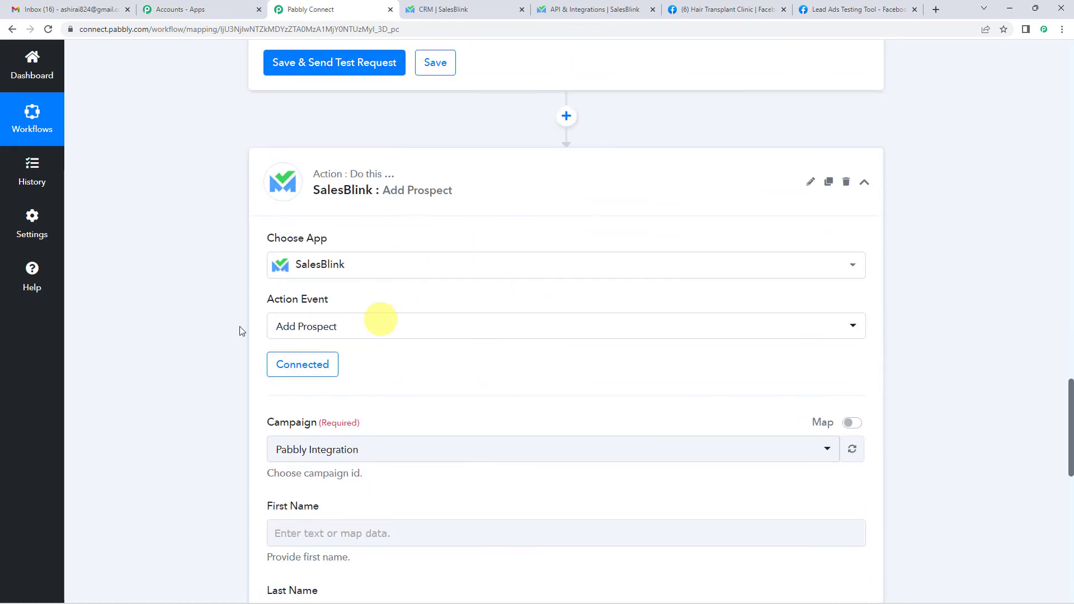
- Keep the SalesBlink Add Prospect step on the existing SalesBlink #2 connection and save it
click(290, 368)
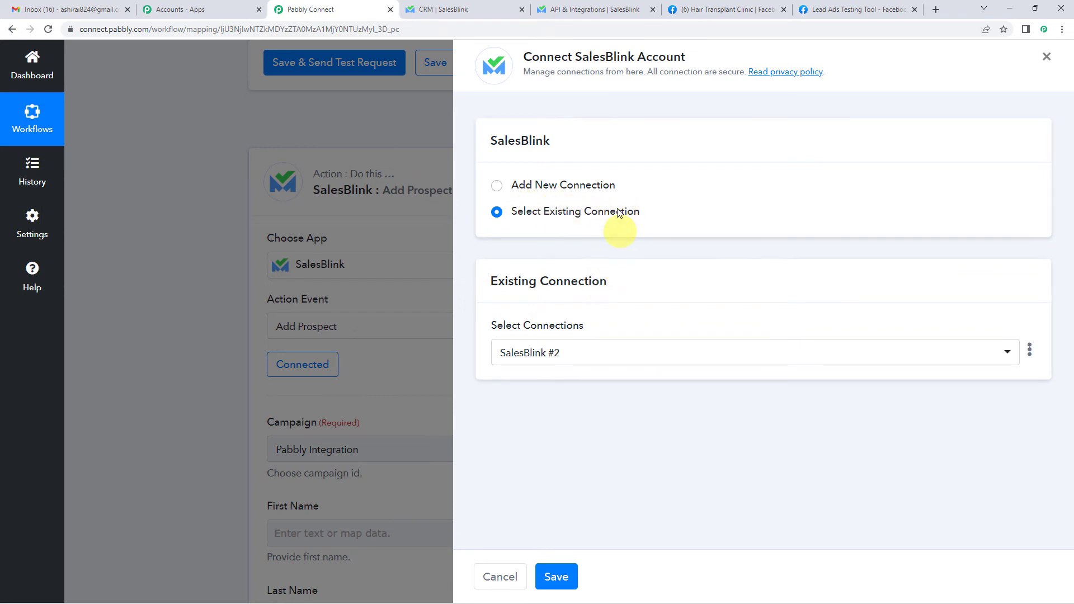
click(562, 575)
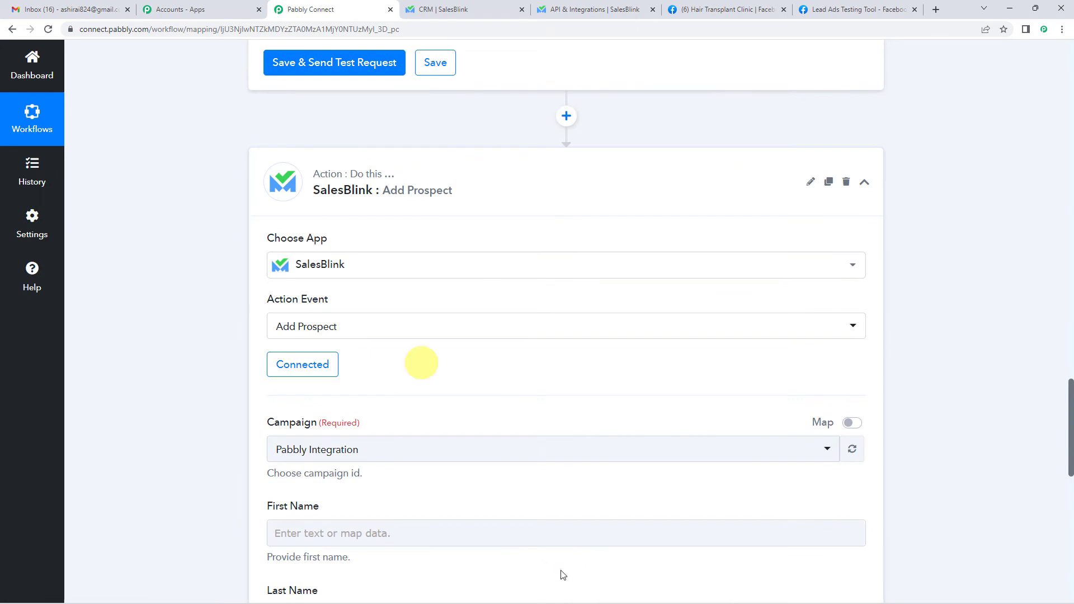
- Keep Pabbly Integration as the campaign and map Text Formatter Result 0 into First Name
scroll(561, 308, down, 2)
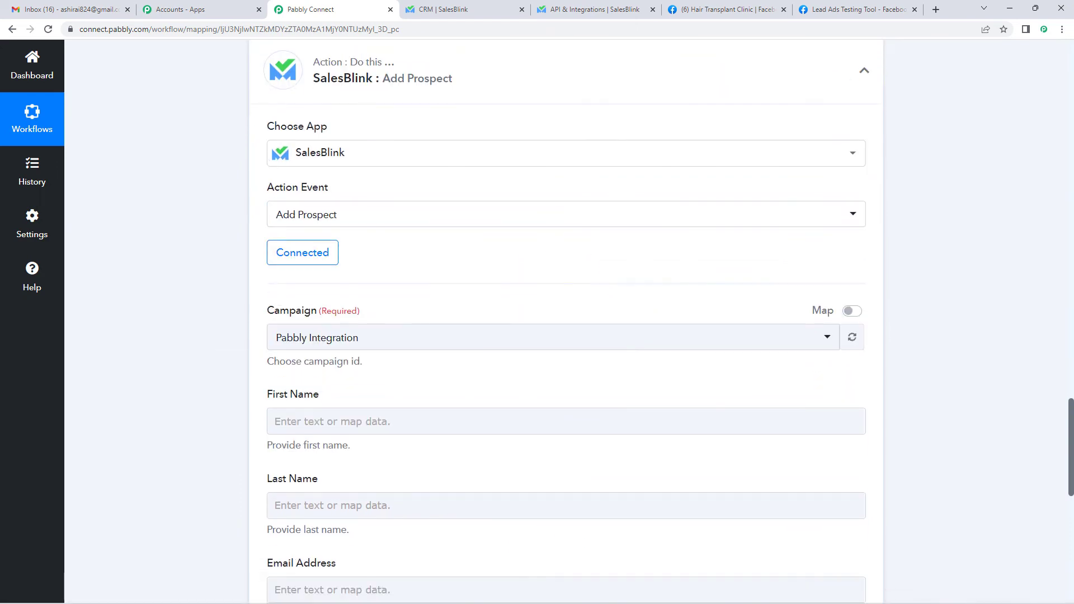
scroll(364, 268, down, 2)
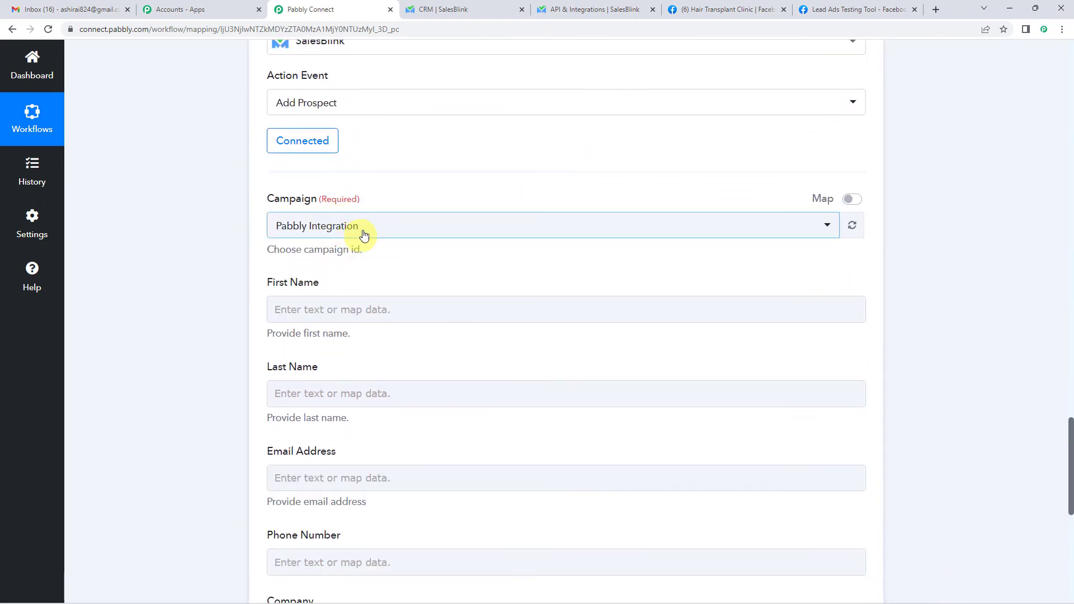
scroll(364, 235, down, 1)
click(341, 170)
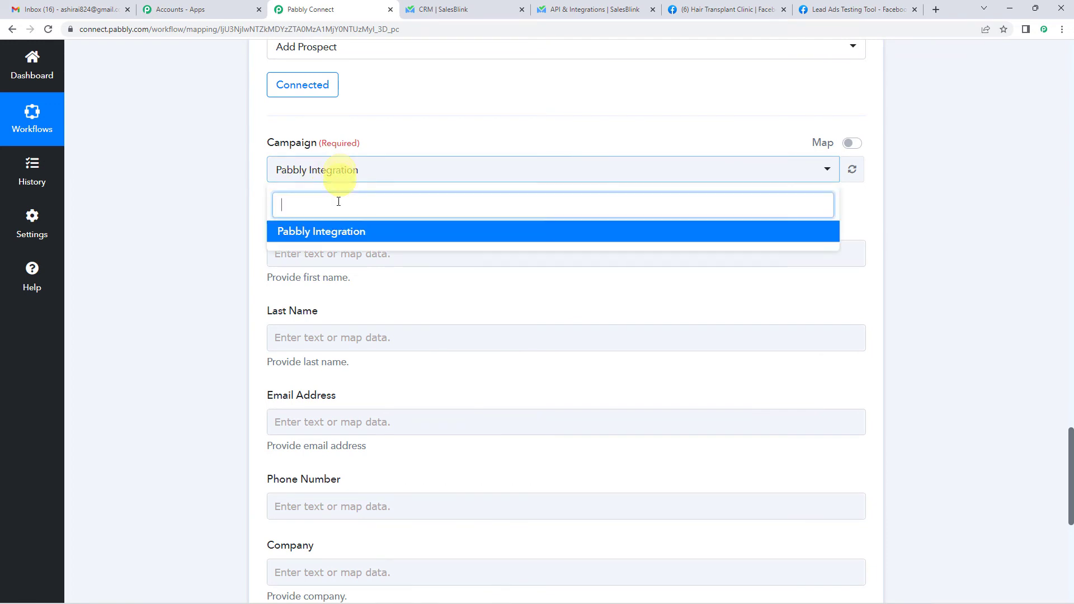
click(333, 234)
click(282, 254)
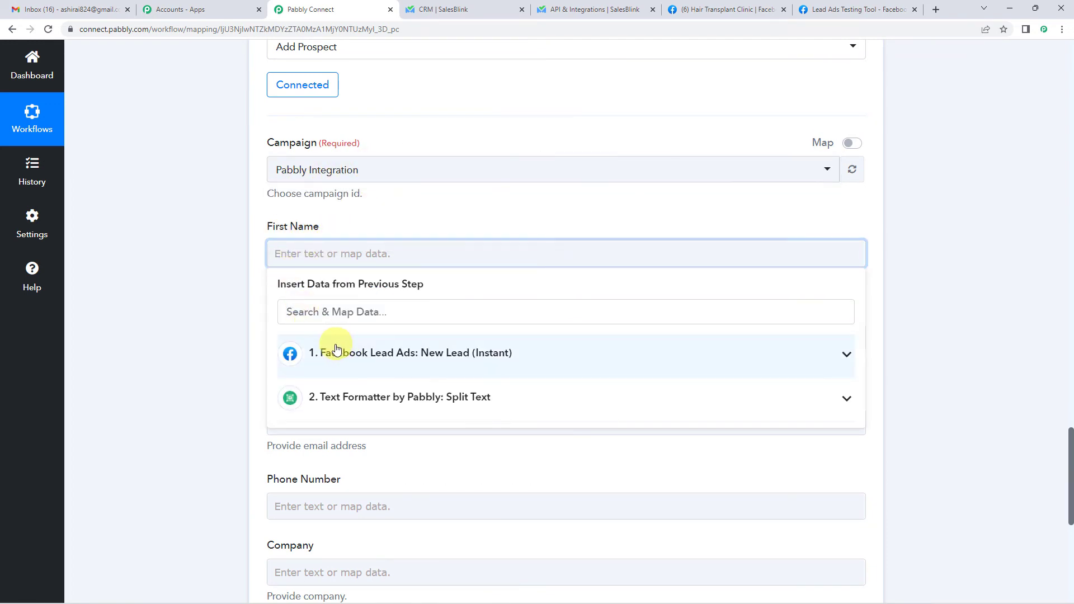
click(367, 403)
click(365, 463)
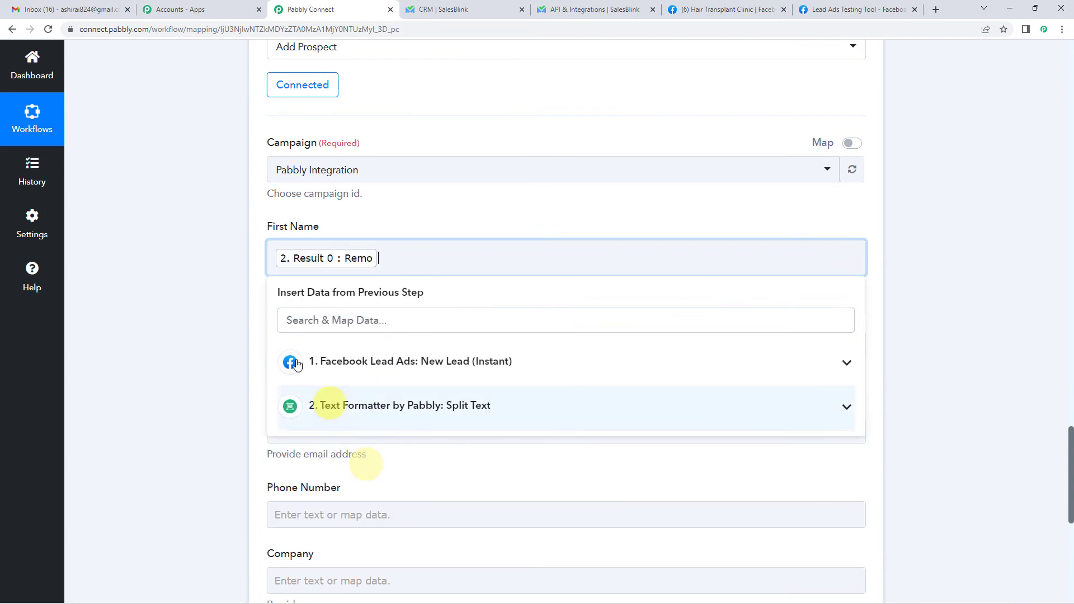
click(233, 290)
- Map Text Formatter Result 1 into Last Name
scroll(232, 290, down, 2)
click(309, 233)
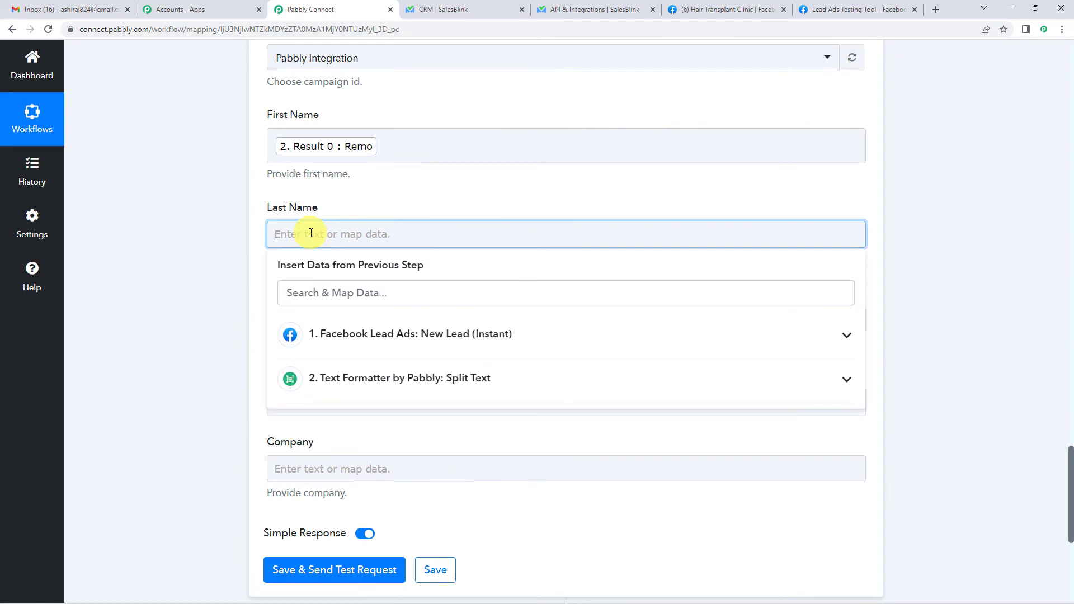
click(351, 390)
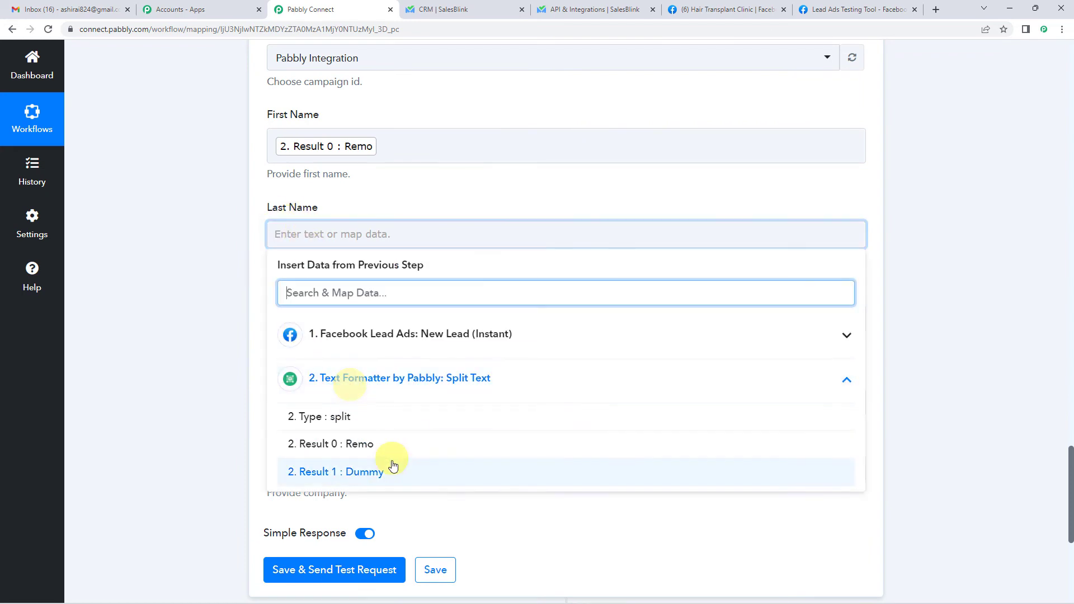
click(367, 470)
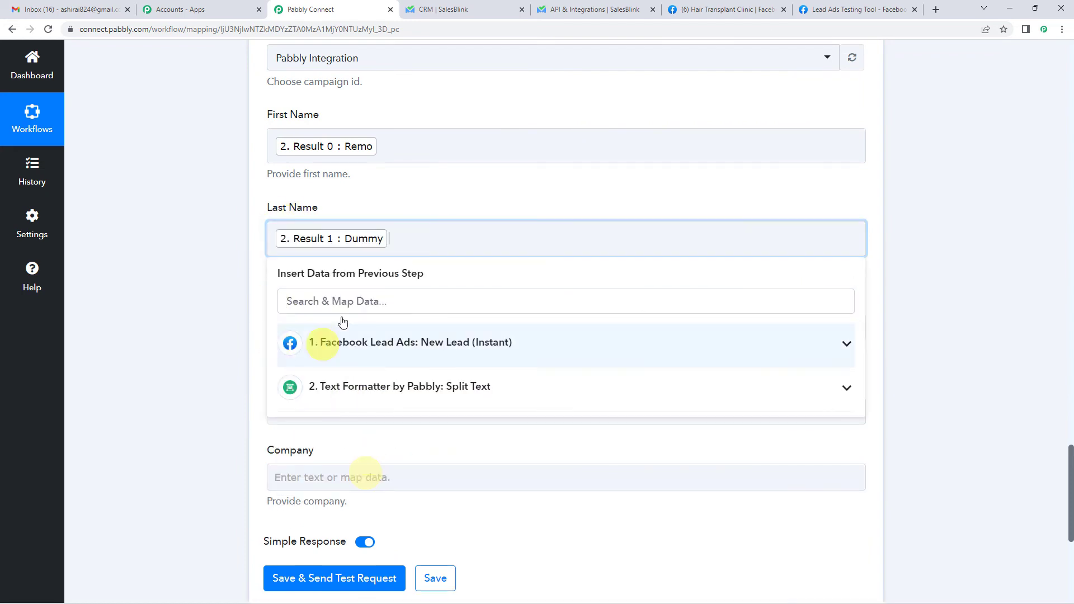
click(242, 244)
- Map the Facebook lead's Res4 Email into Email Address
scroll(230, 260, down, 1)
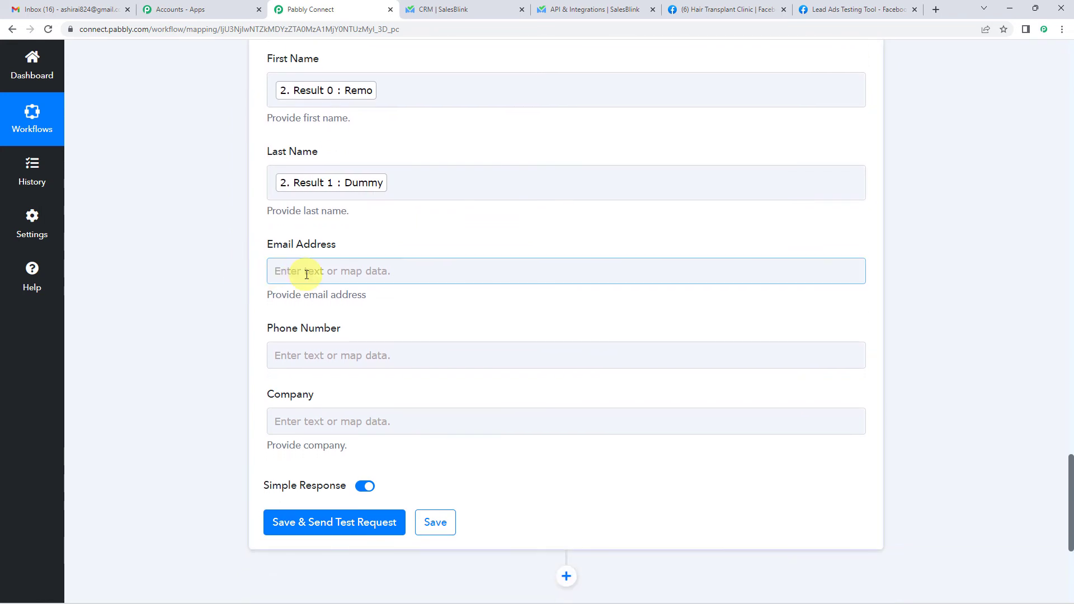
click(307, 274)
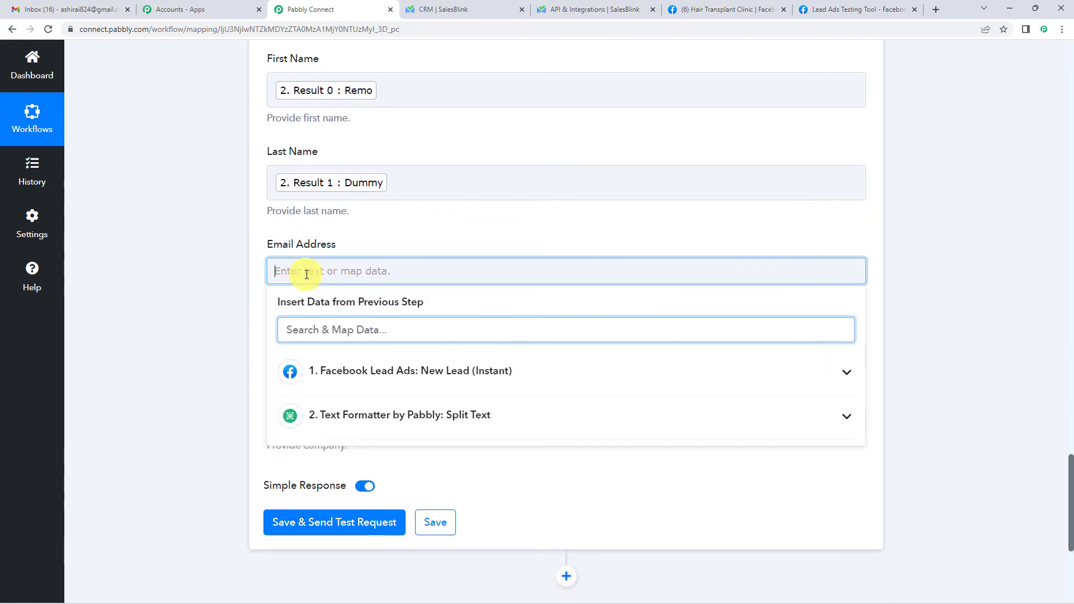
click(349, 373)
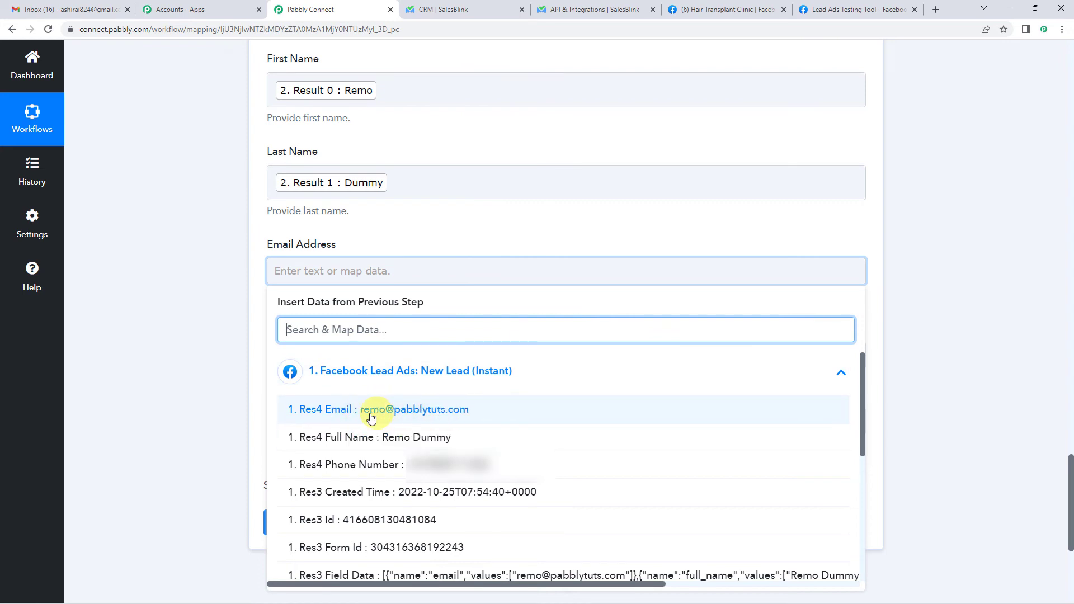
click(350, 411)
click(252, 256)
click(259, 286)
- Map the lead's Res4 Phone Number into Phone Number, leaving Company empty
scroll(259, 286, down, 1)
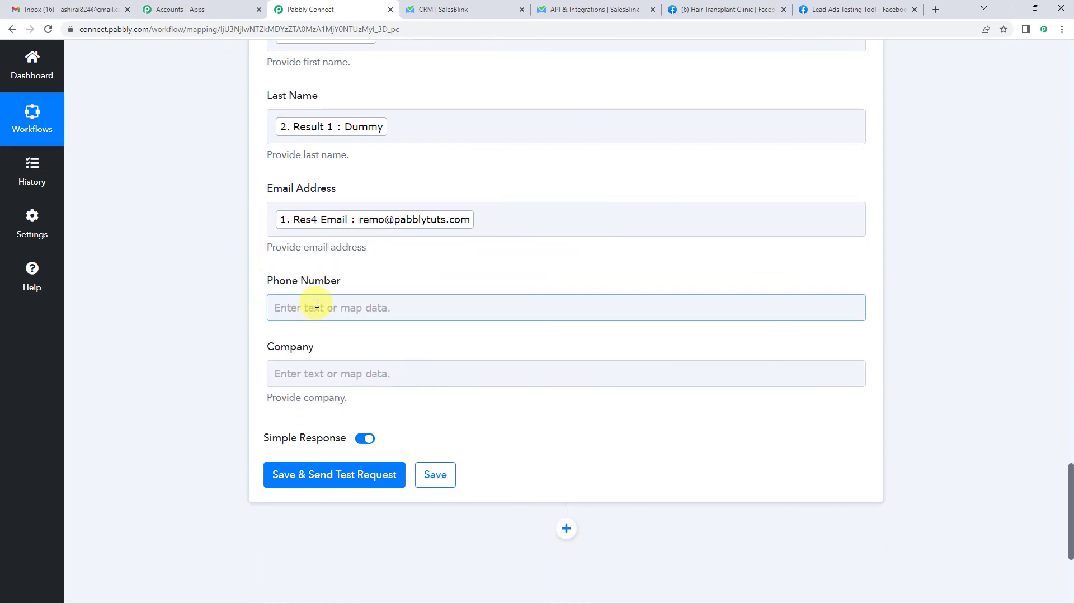
click(312, 305)
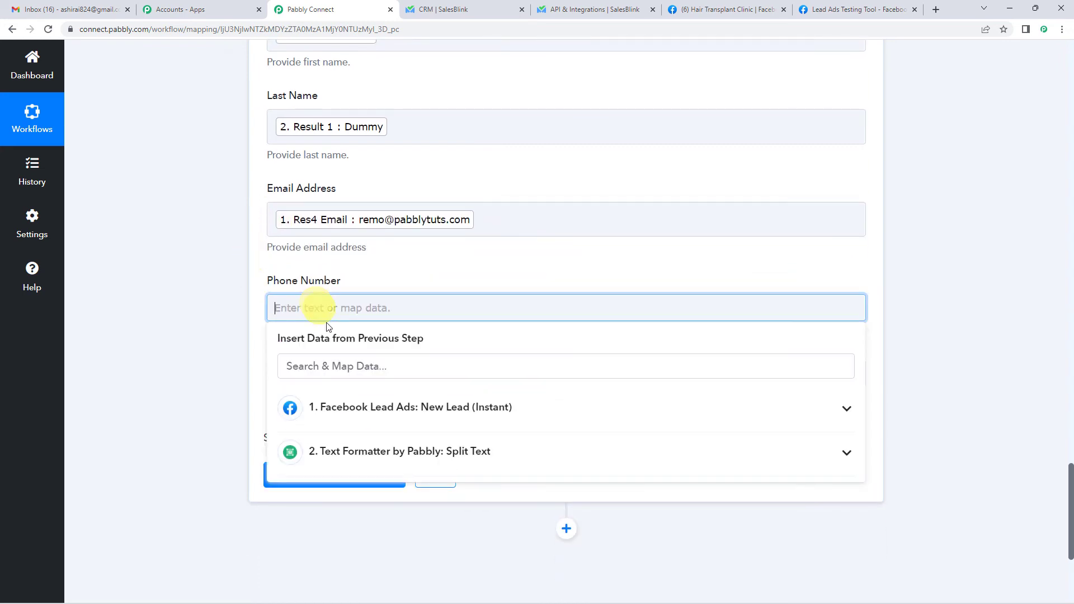
click(364, 412)
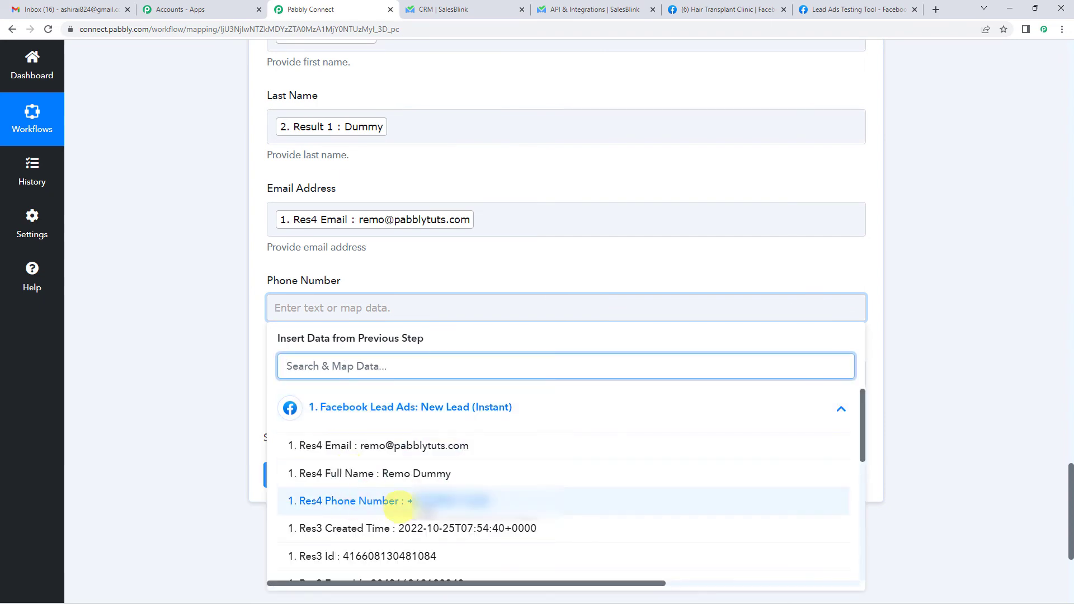
click(423, 501)
click(249, 361)
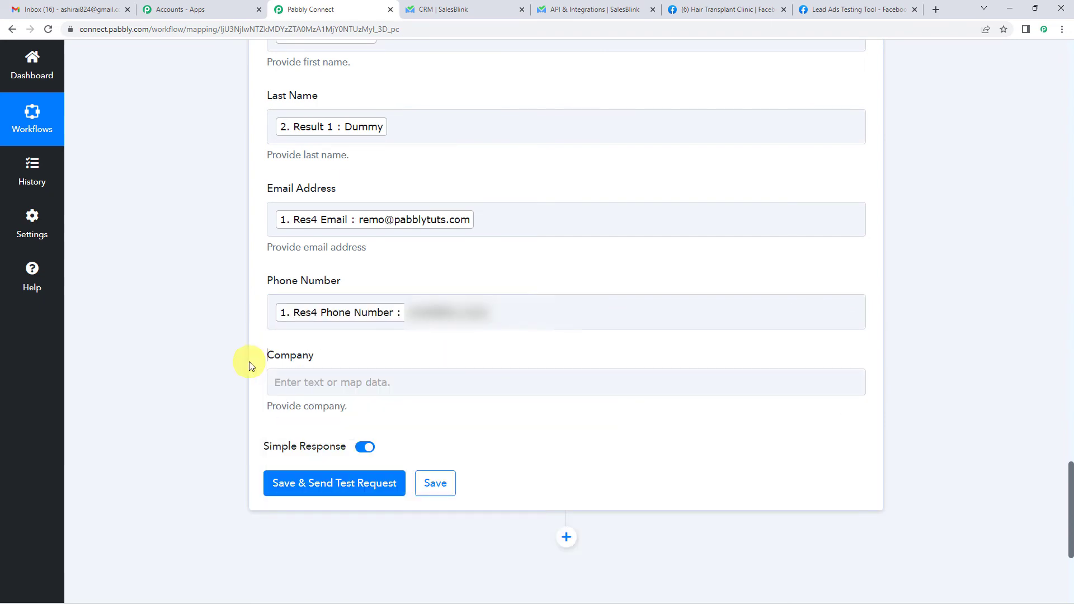
click(307, 385)
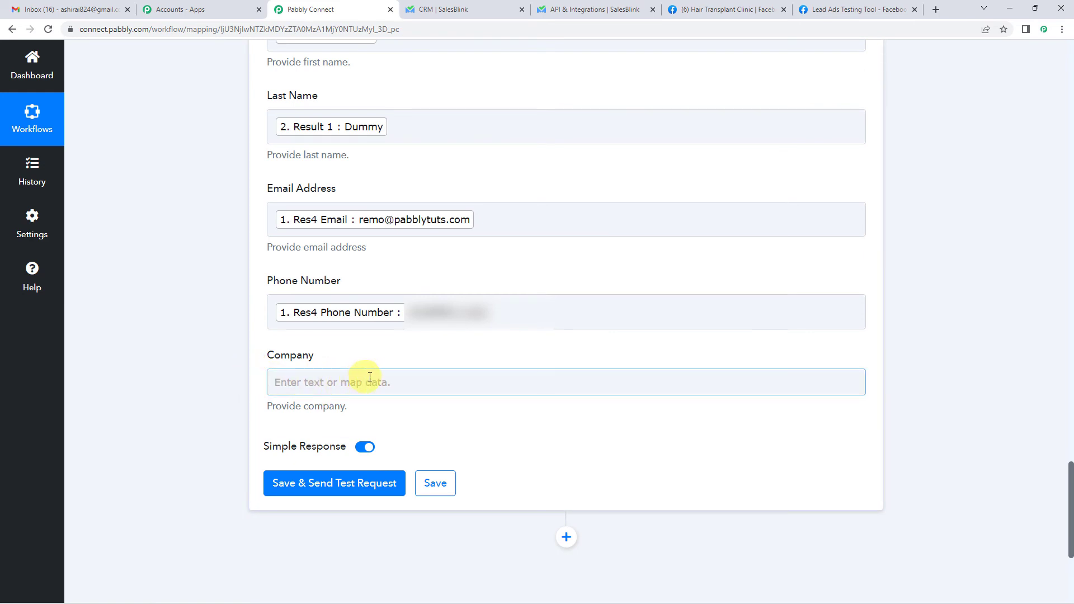
click(385, 410)
scroll(384, 410, up, 3)
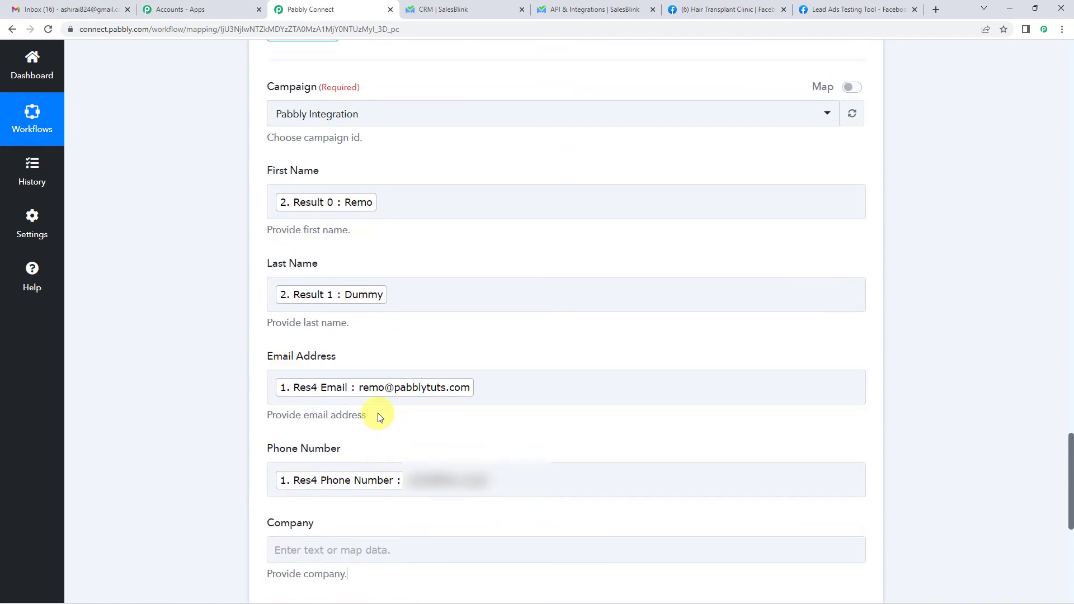
scroll(379, 417, down, 2)
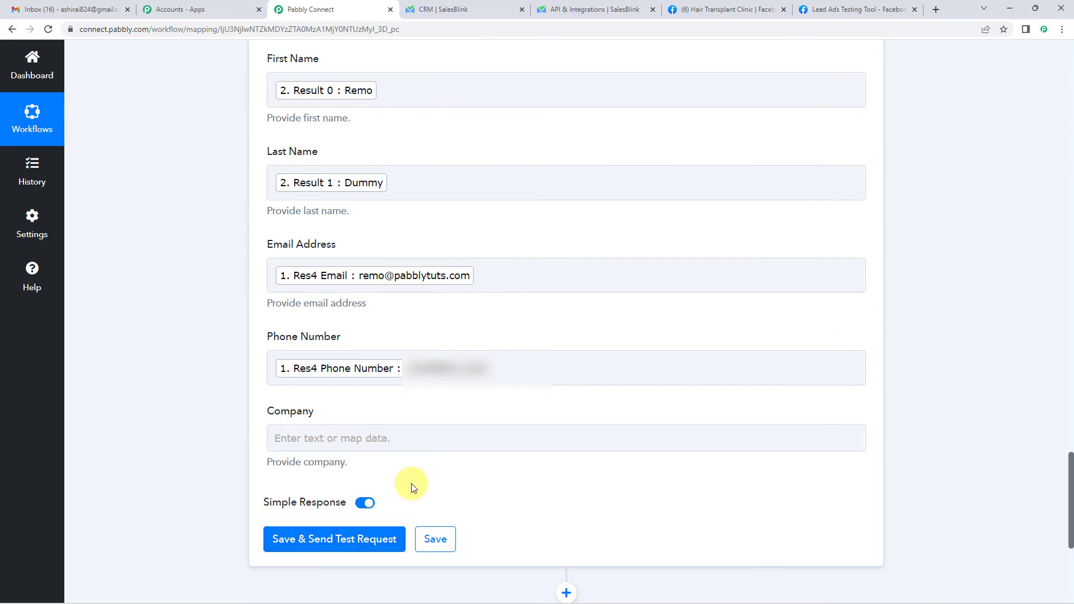
scroll(411, 487, up, 3)
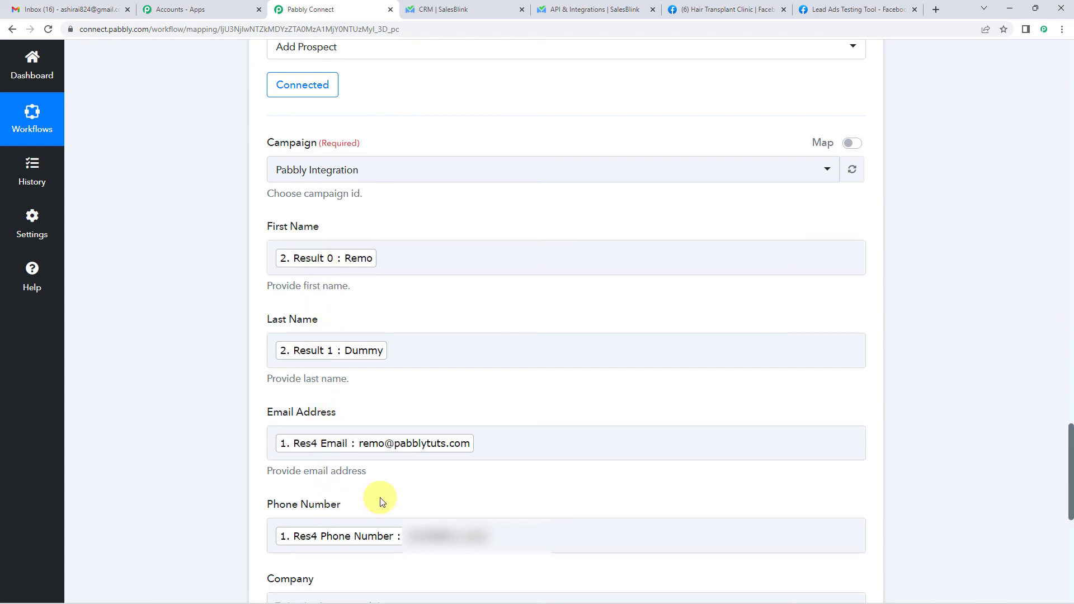
scroll(253, 377, up, 15)
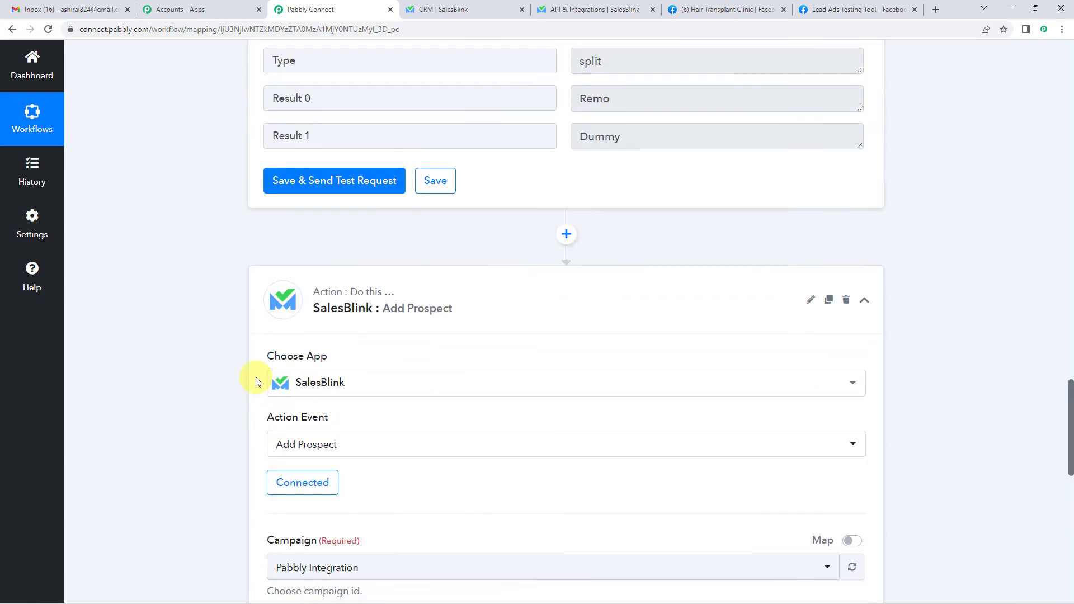
scroll(253, 376, up, 15)
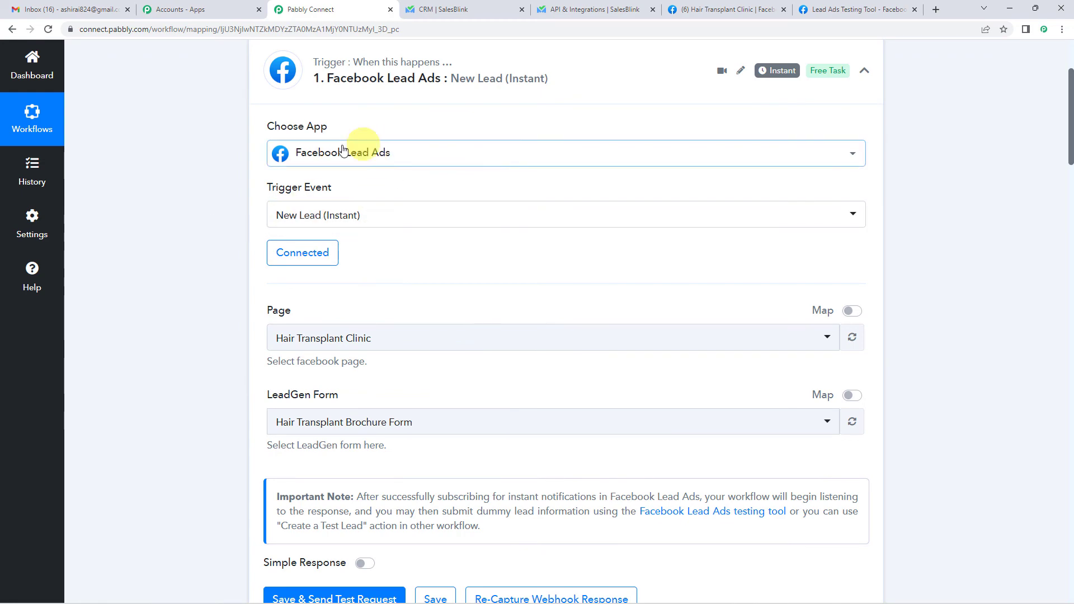
scroll(183, 382, down, 5)
scroll(183, 382, down, 17)
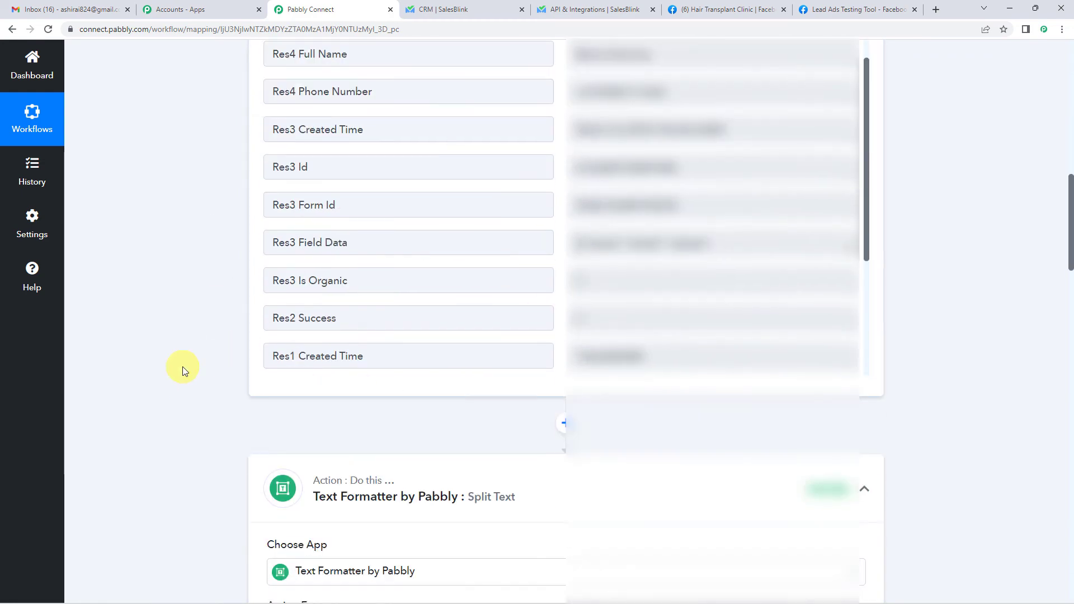
scroll(184, 367, up, 7)
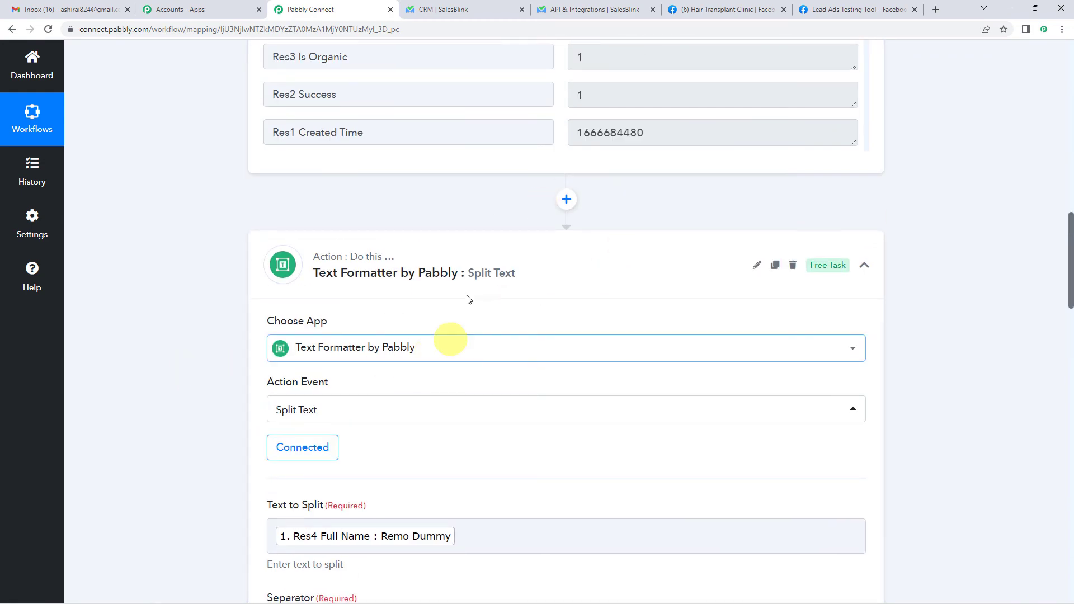
scroll(185, 346, down, 16)
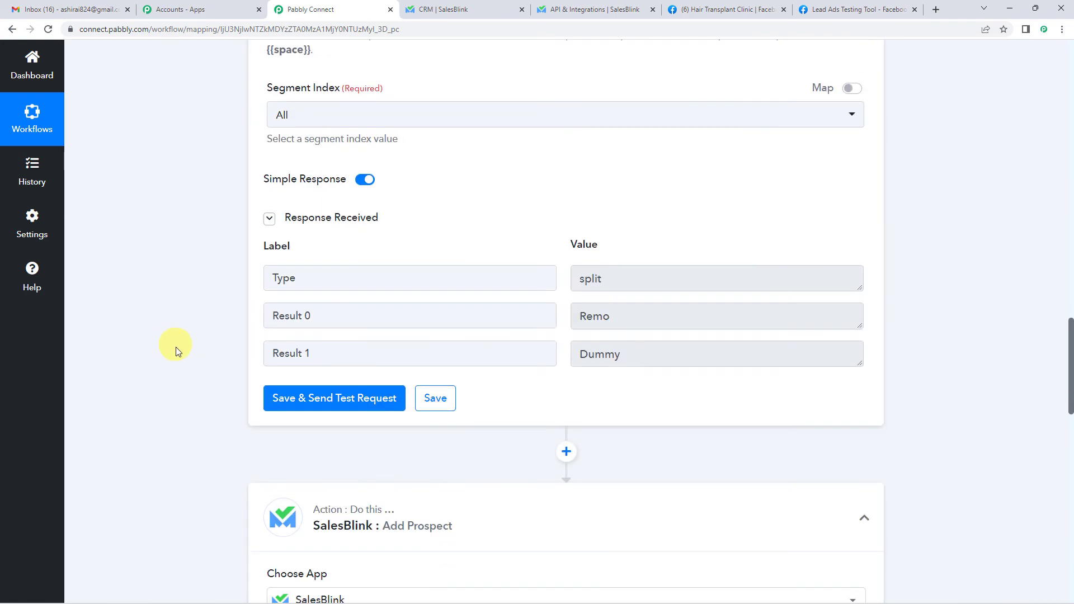
scroll(211, 375, down, 6)
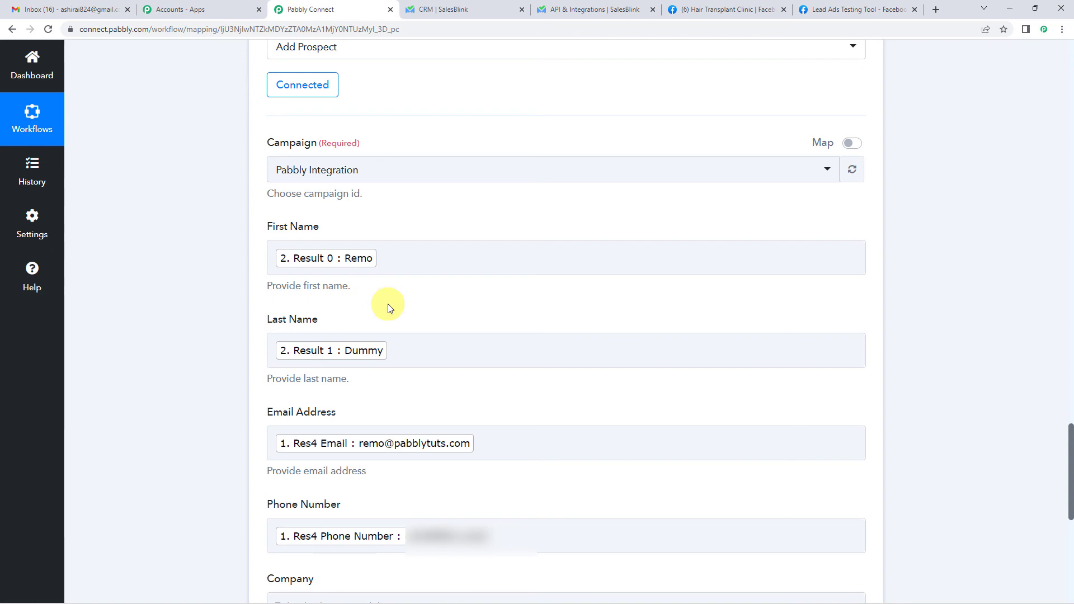
scroll(388, 304, down, 5)
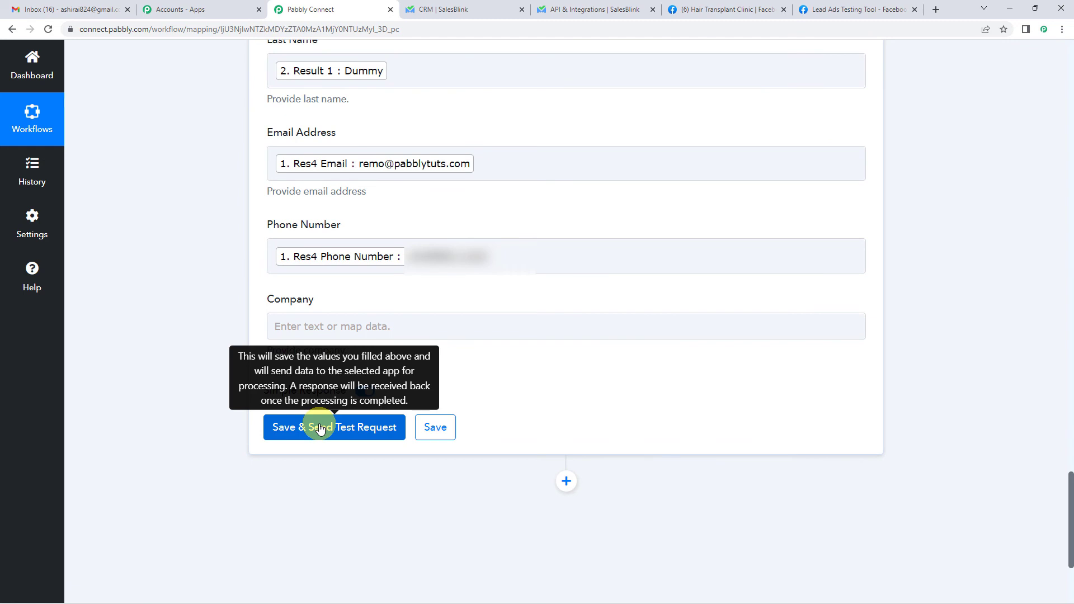
- Send the Add Prospect test, confirm 'Prospect Added to Campaign Pabbly Integration', then switch to the SalesBlink CRM
click(320, 428)
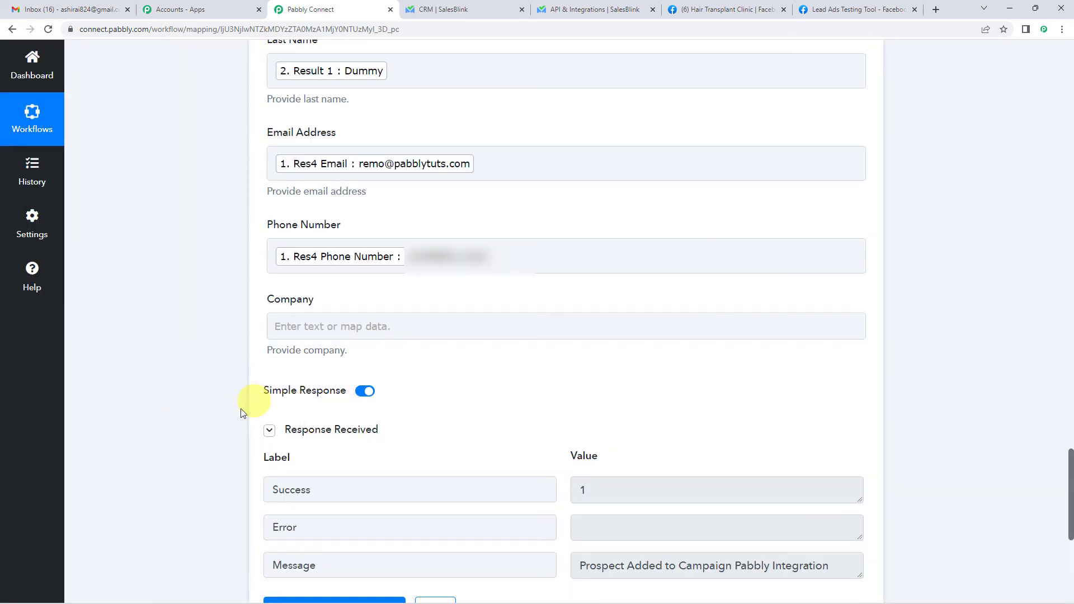
scroll(237, 414, down, 2)
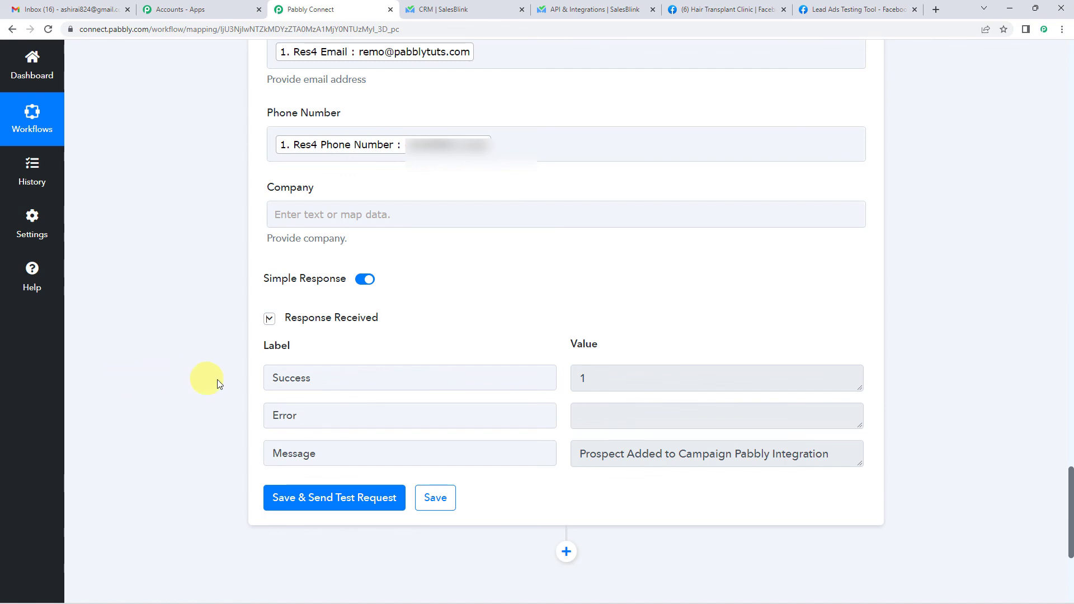
scroll(136, 290, up, 4)
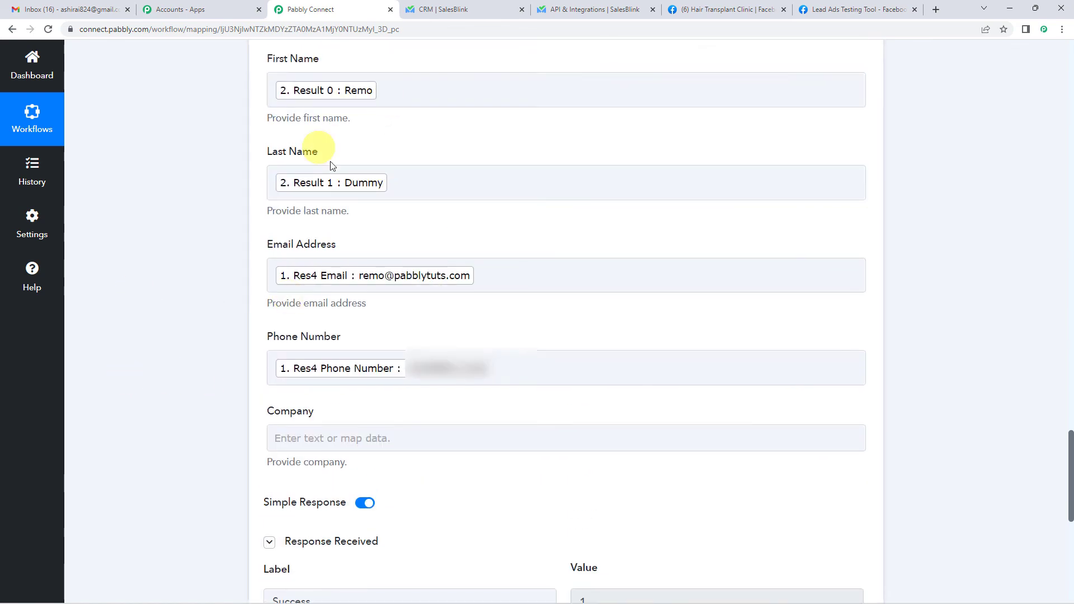
scroll(180, 325, down, 5)
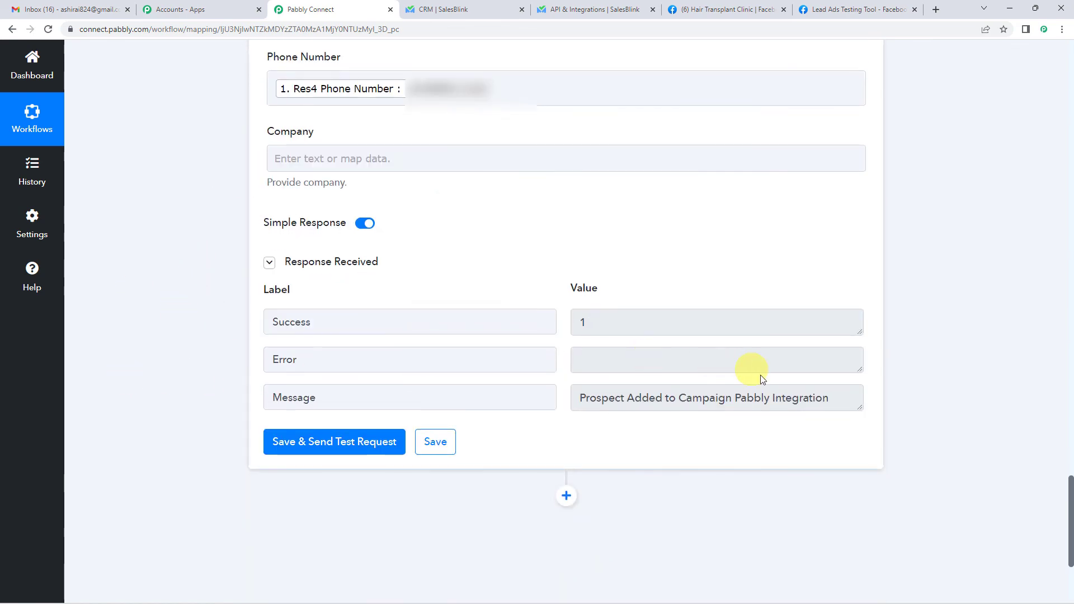
scroll(184, 268, up, 9)
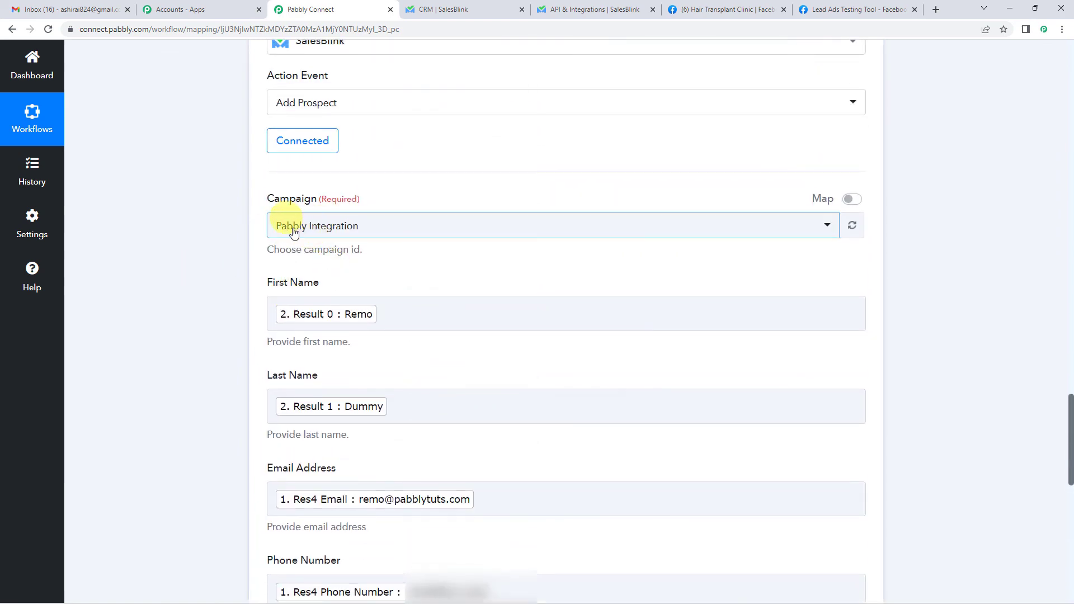
click(426, 4)
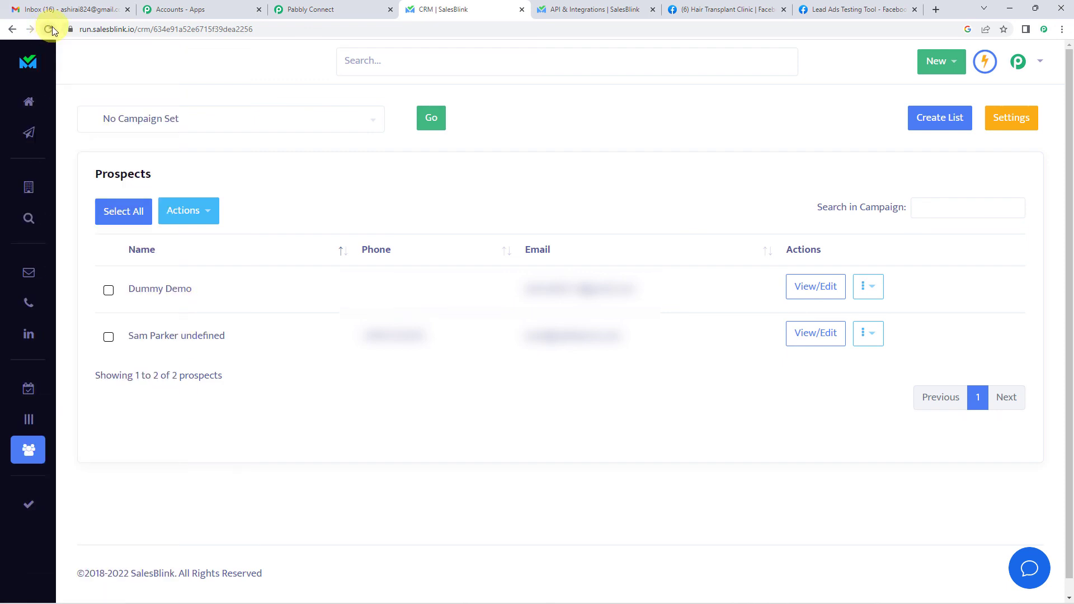
- Reload the SalesBlink CRM page so the new lead appears as the third prospect
click(49, 28)
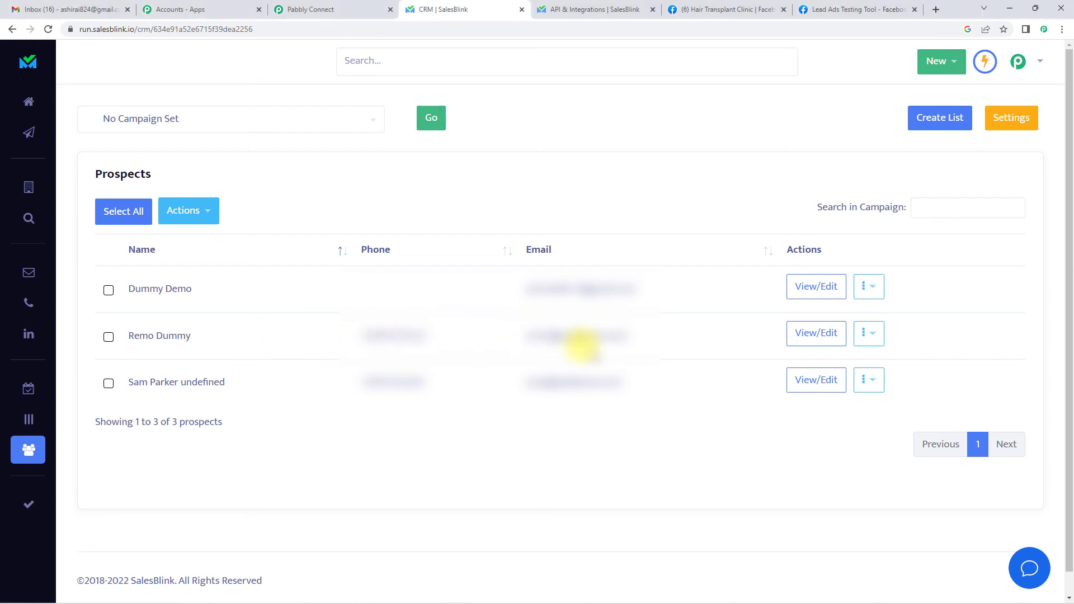
- Back in the FB Lead Ads To SalesBlink workflow, collapse the Facebook Lead Ads trigger for an overview
click(330, 9)
scroll(157, 364, up, 5)
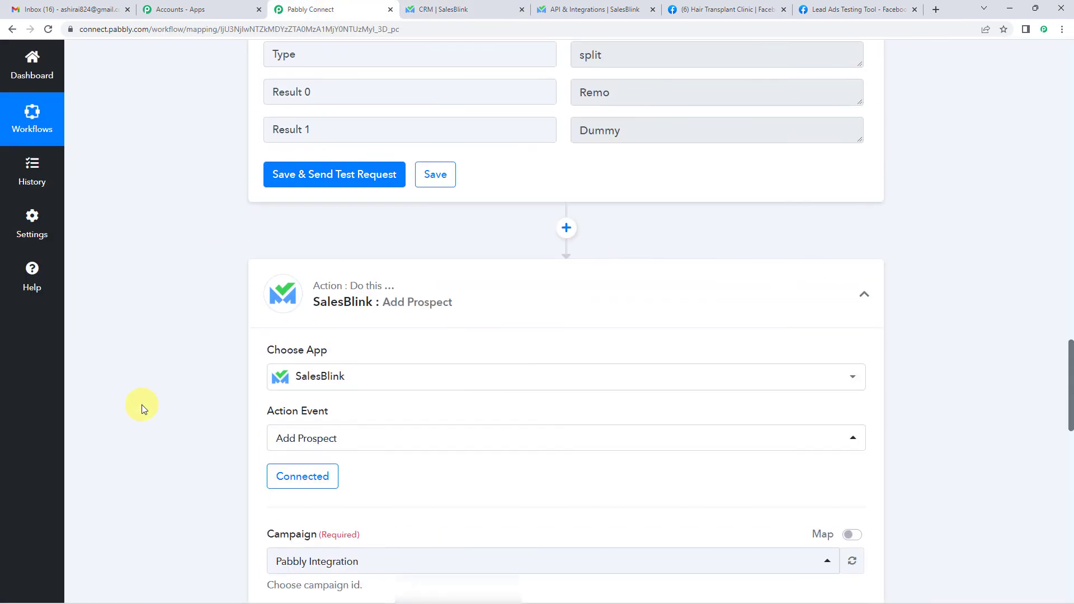
scroll(142, 408, up, 12)
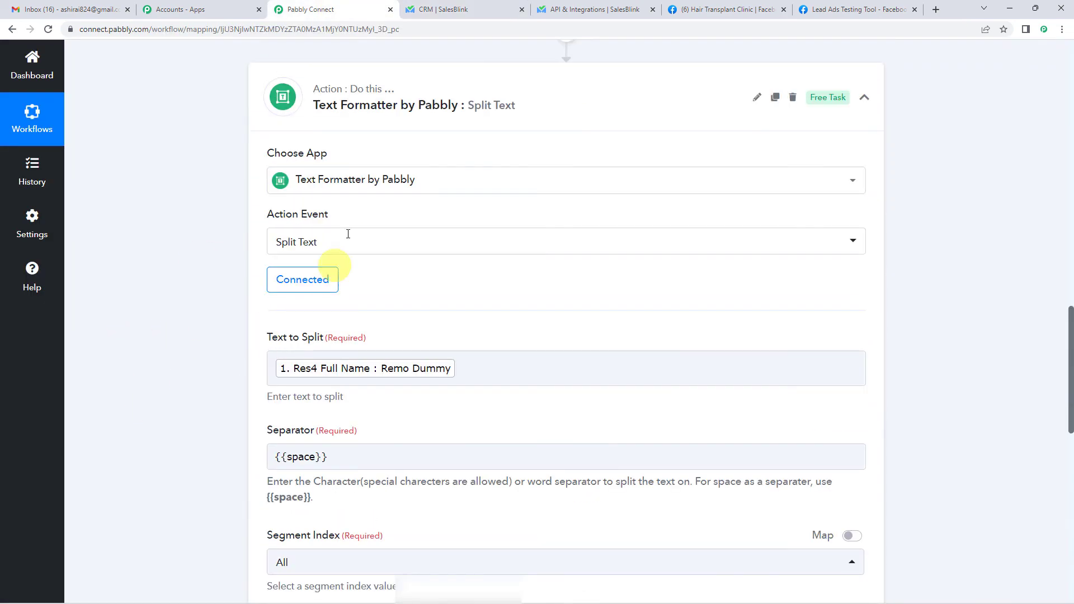
scroll(218, 287, up, 15)
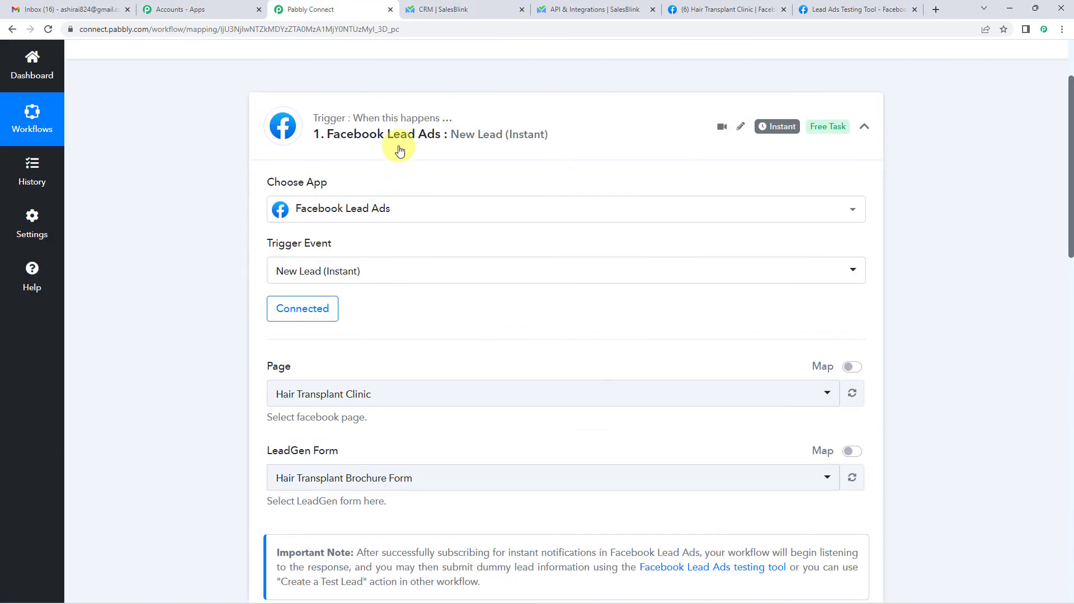
click(399, 149)
scroll(188, 381, up, 2)
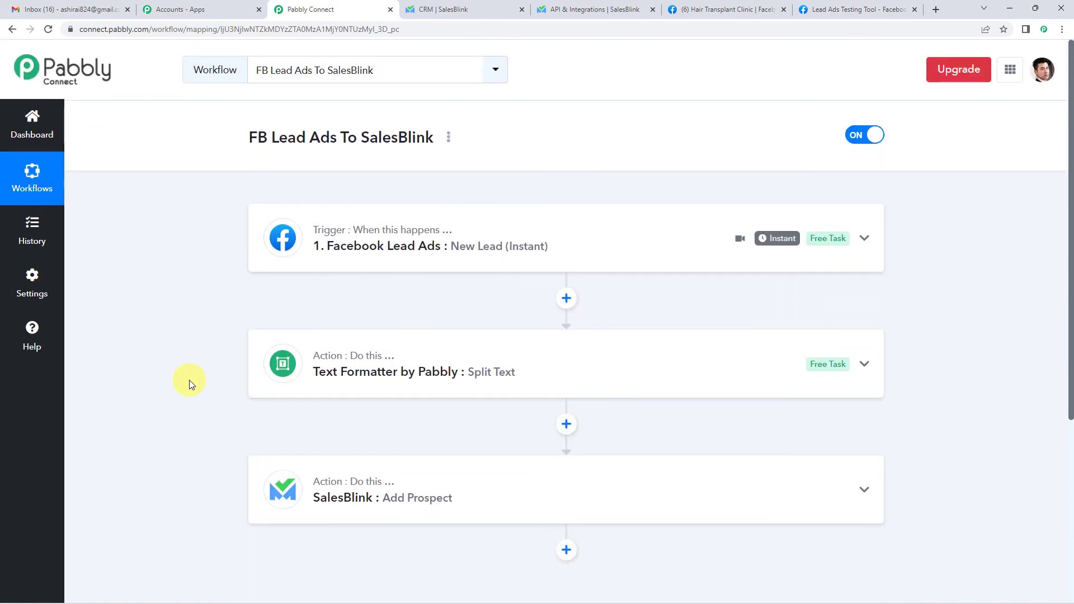